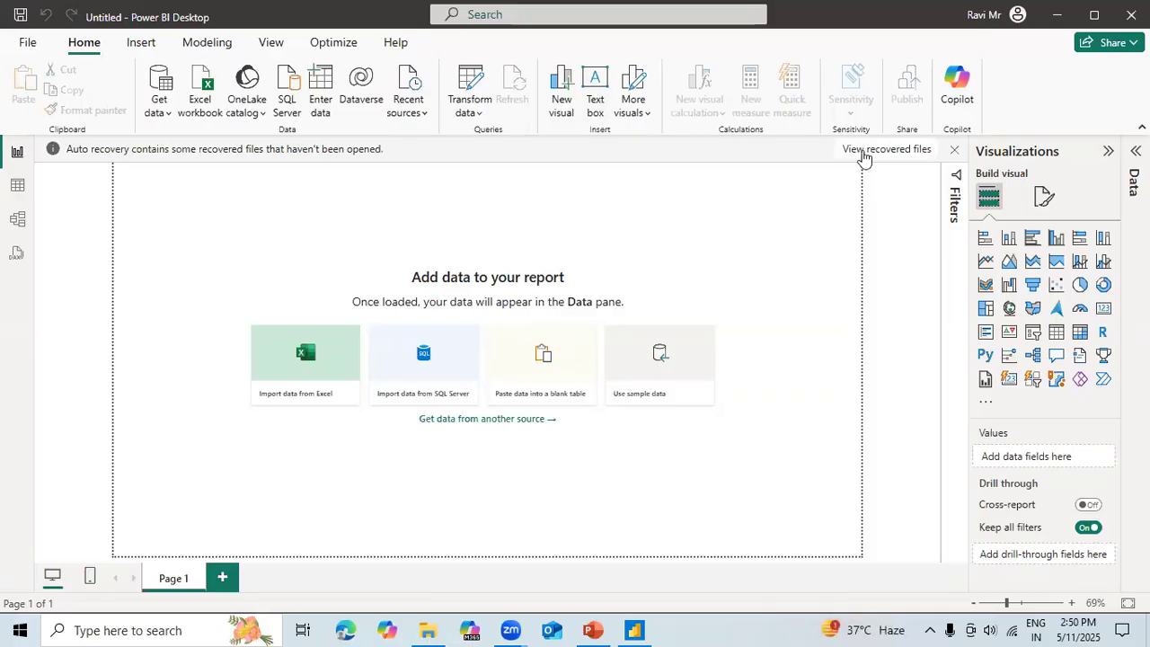
# Step: Dismiss the recovered files notice, choosing to view the files later
pyautogui.click(954, 150)
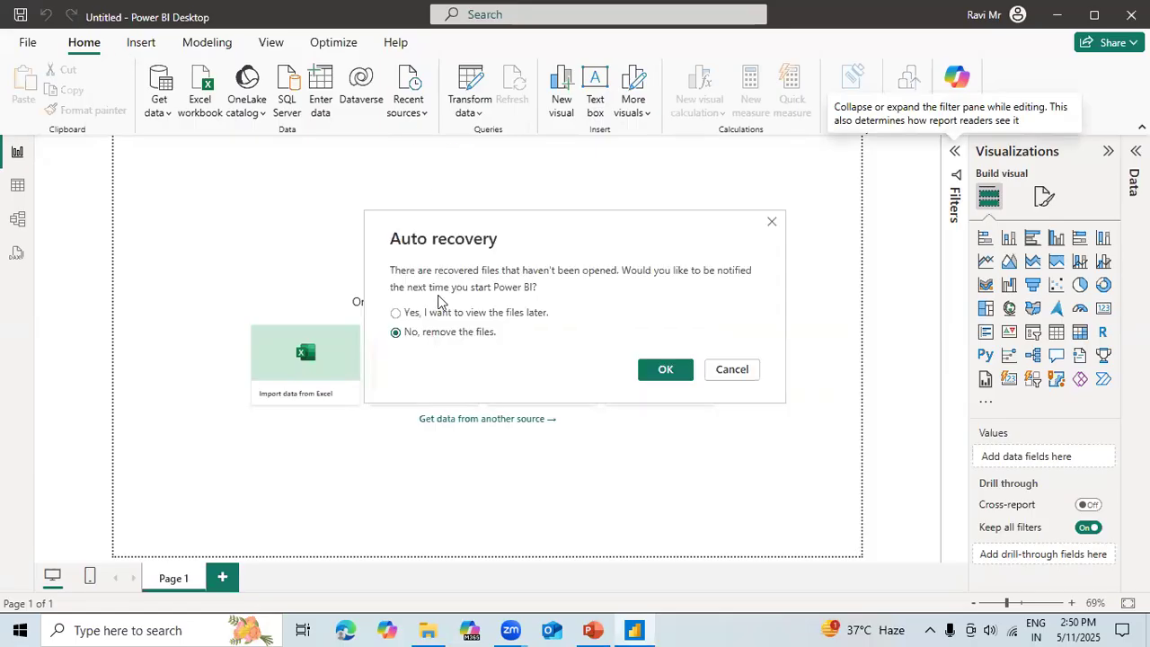
pyautogui.click(438, 311)
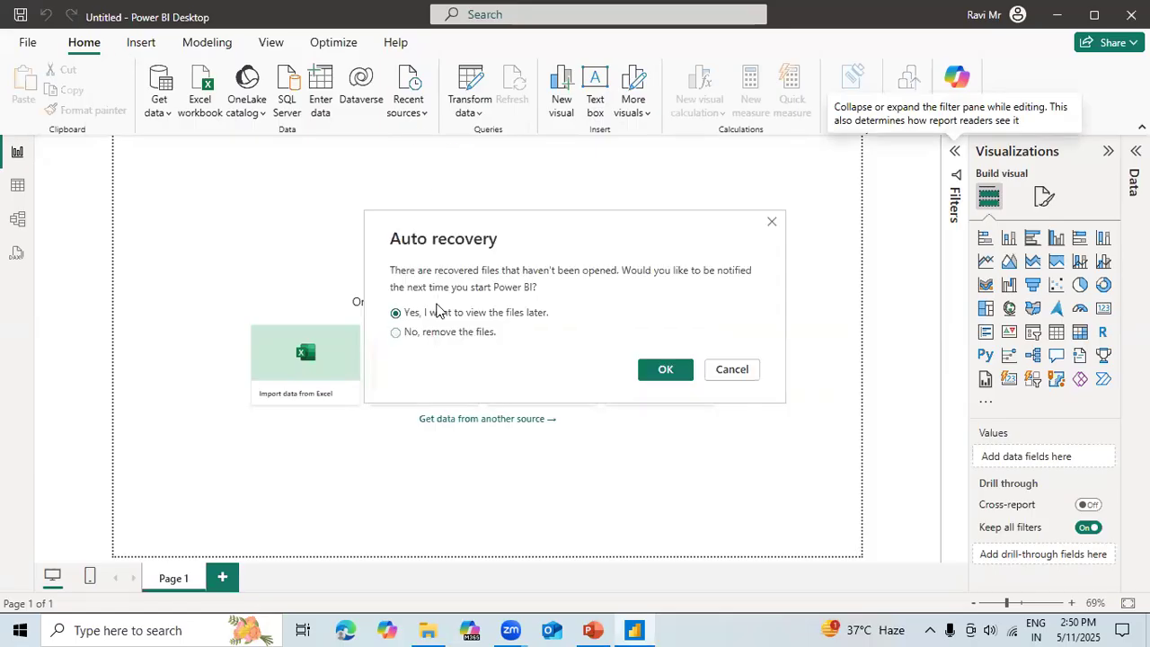
pyautogui.click(665, 369)
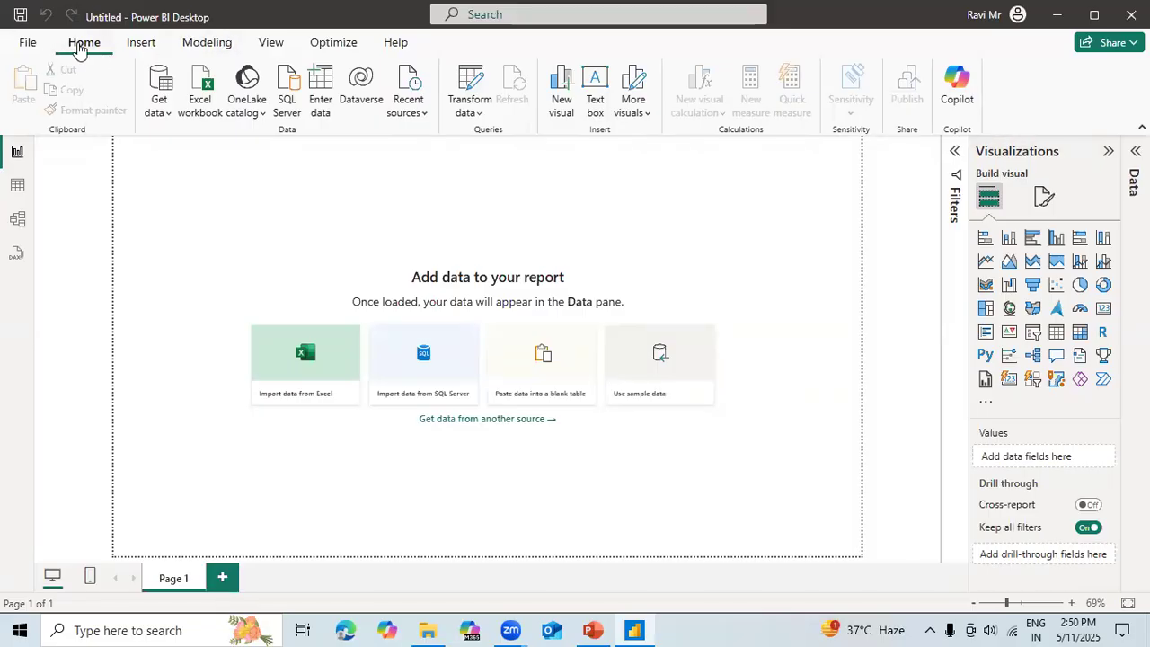
# Step: Open the Power Query Editor and add the Orders workbook from the Data_Sources folder as a new Excel source
pyautogui.click(479, 122)
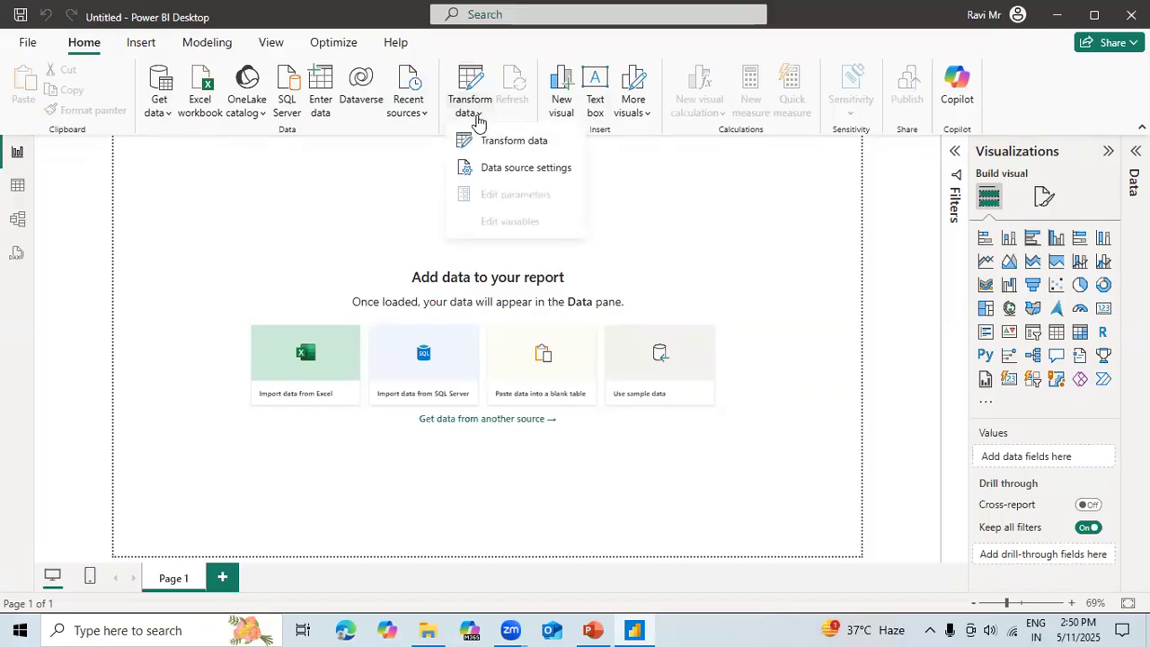
pyautogui.click(509, 145)
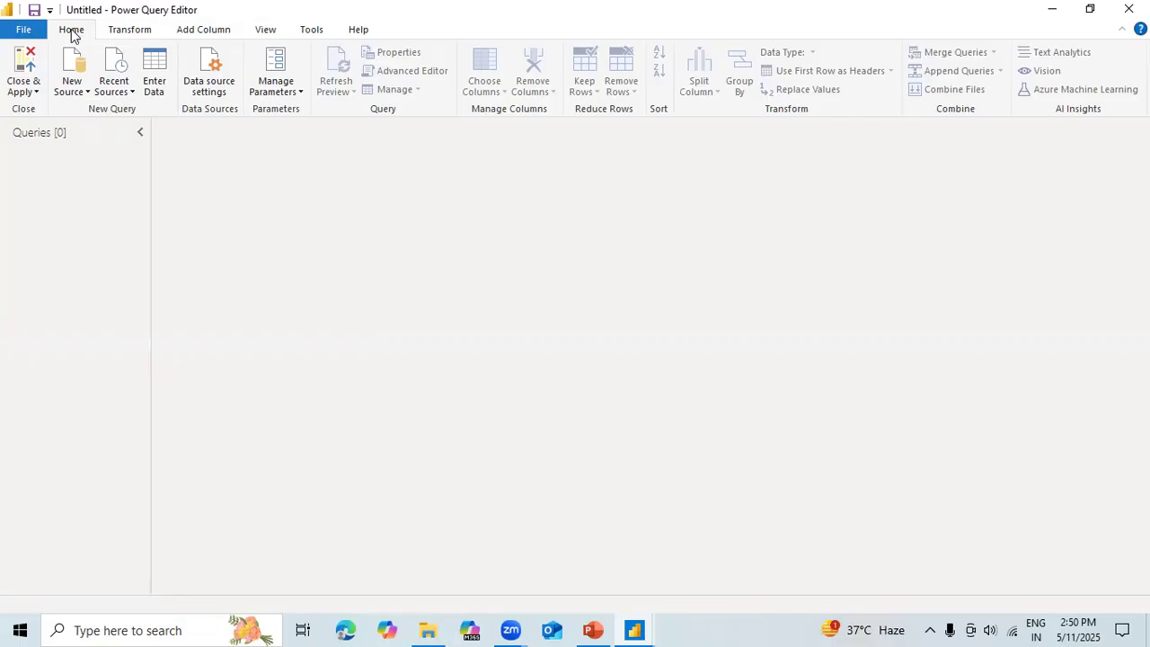
pyautogui.click(87, 93)
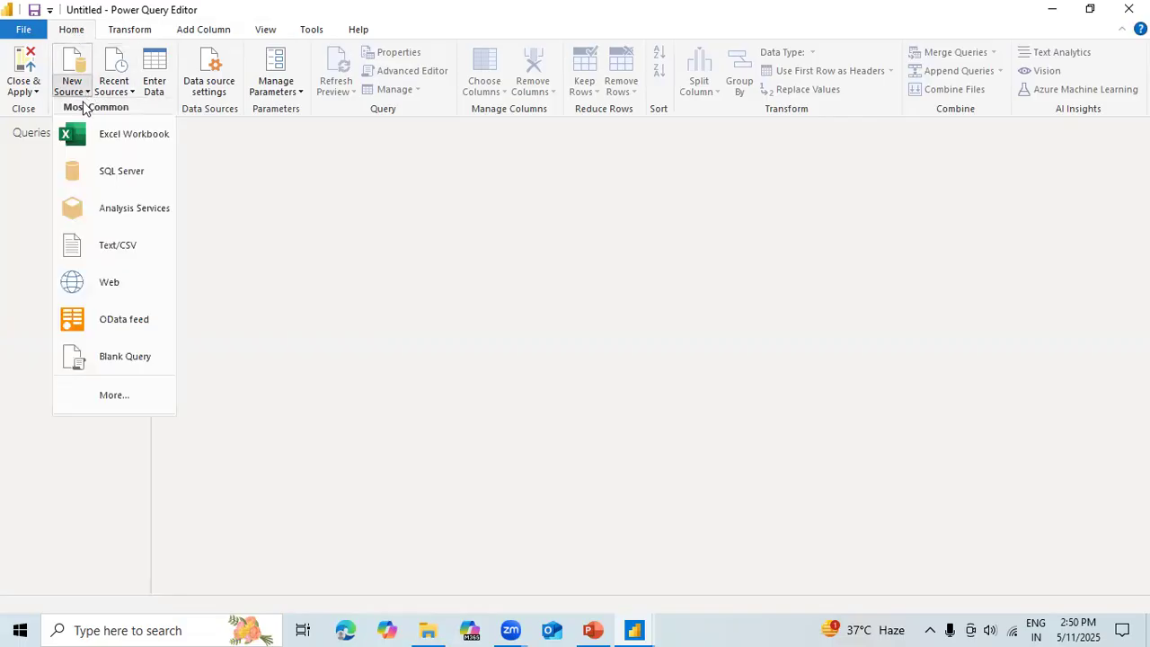
pyautogui.click(132, 135)
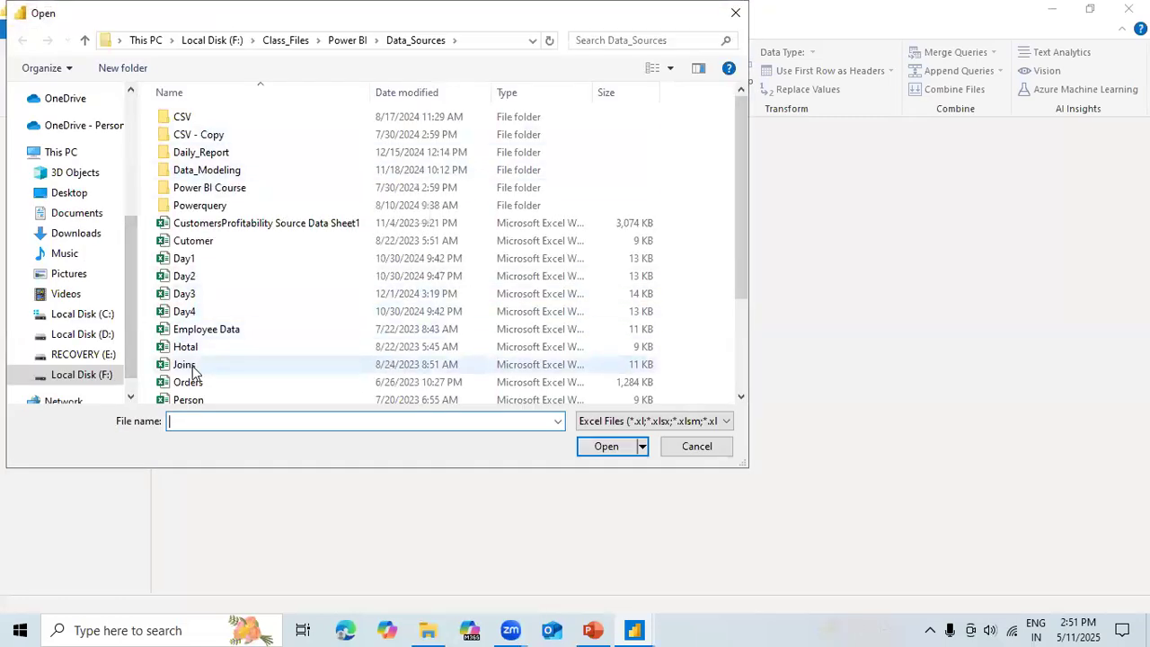
pyautogui.click(192, 383)
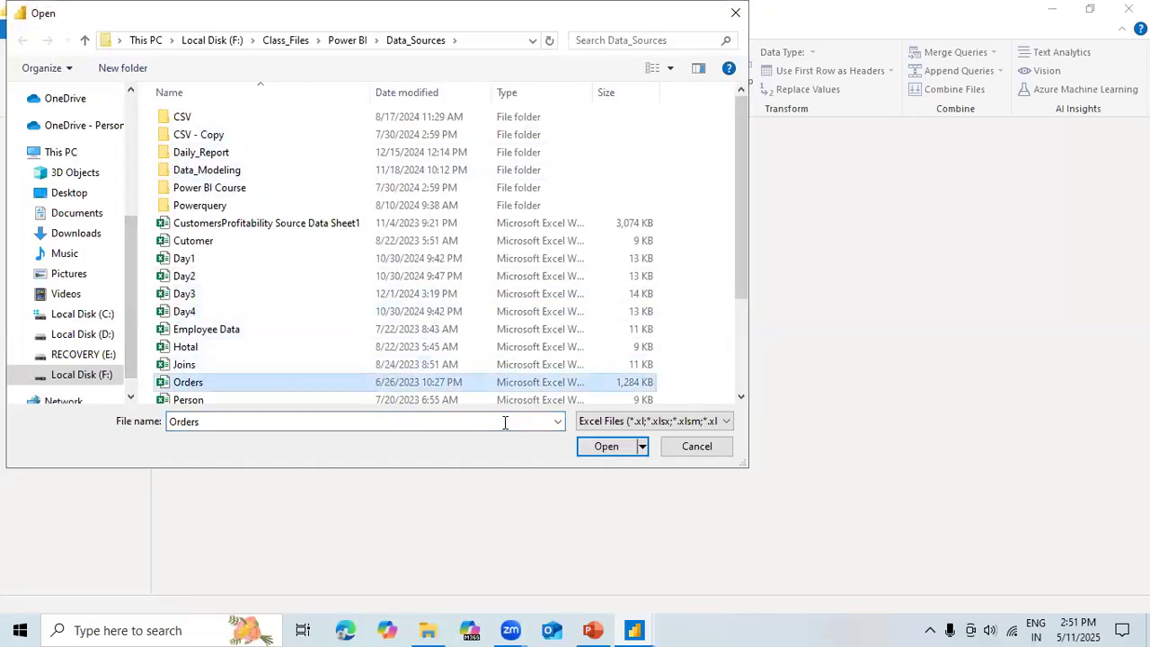
pyautogui.click(617, 456)
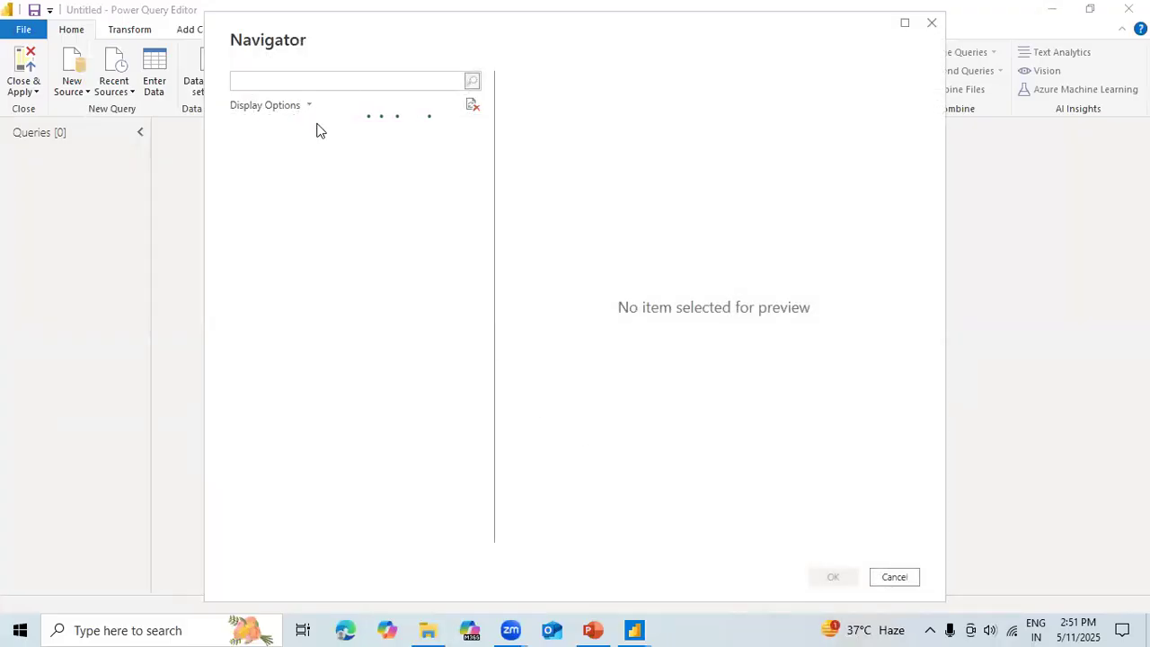
# Step: Load Sheet1 of Orders.xlsx as a query and dismiss the notice about the preview's age
pyautogui.click(237, 133)
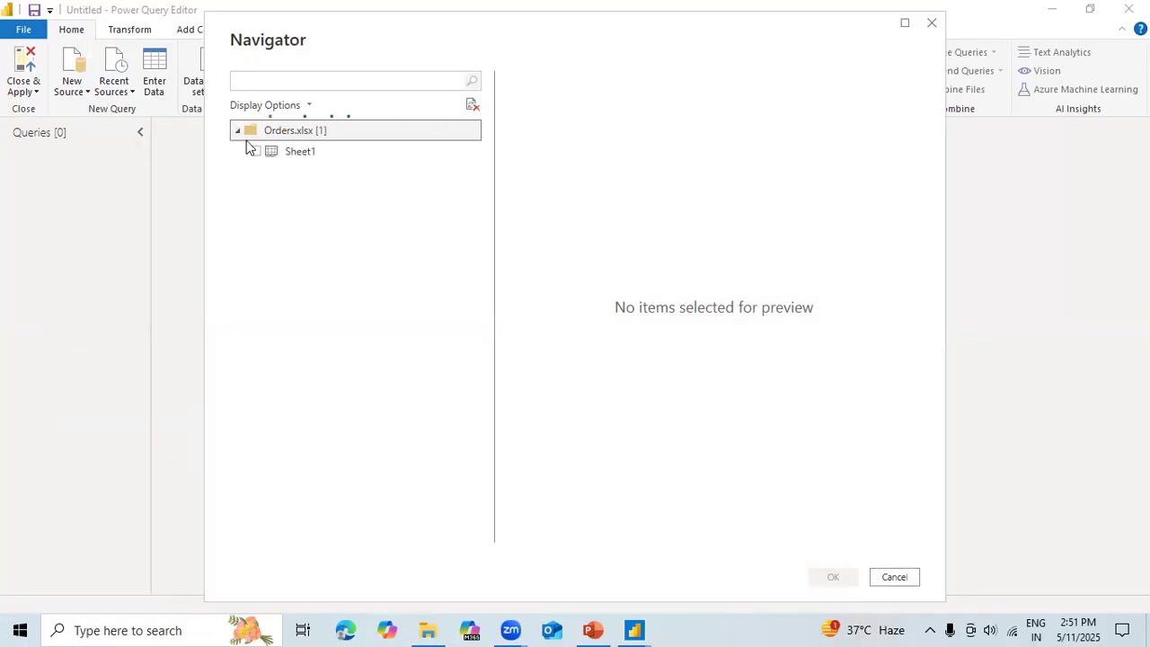
pyautogui.click(256, 151)
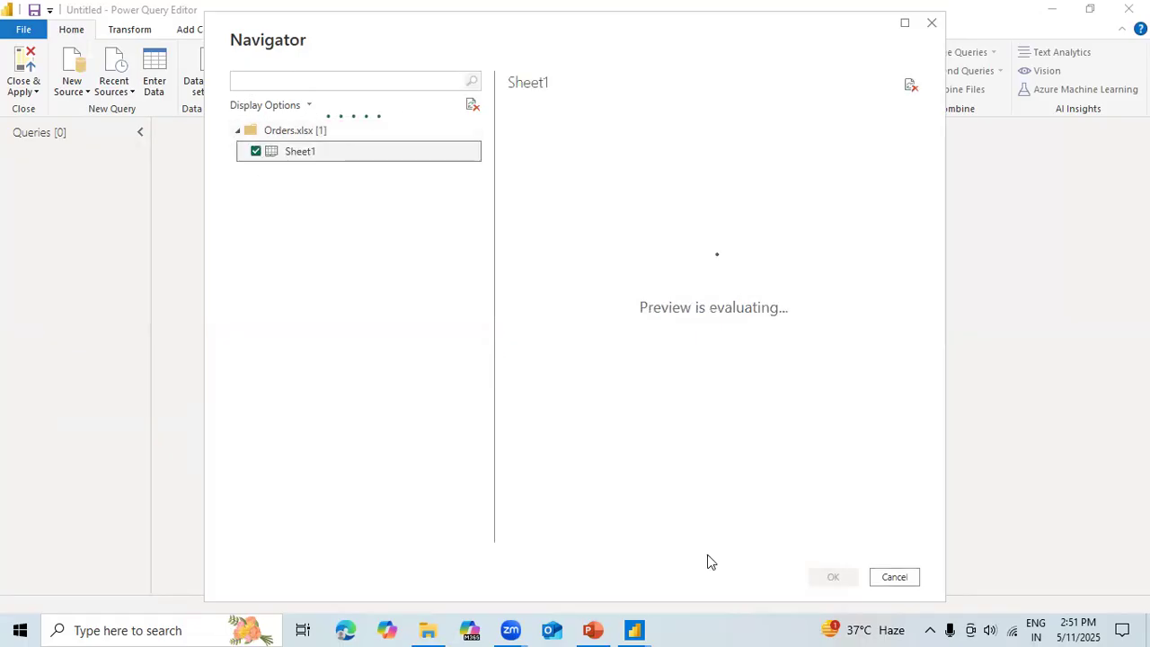
pyautogui.click(832, 577)
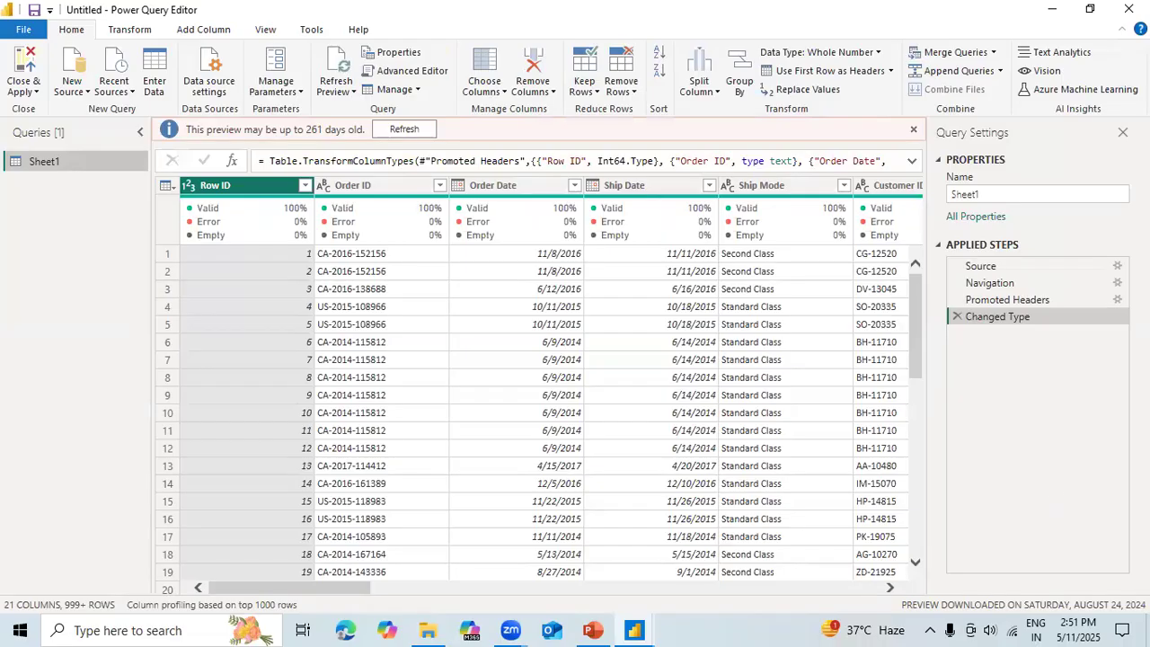
pyautogui.click(914, 132)
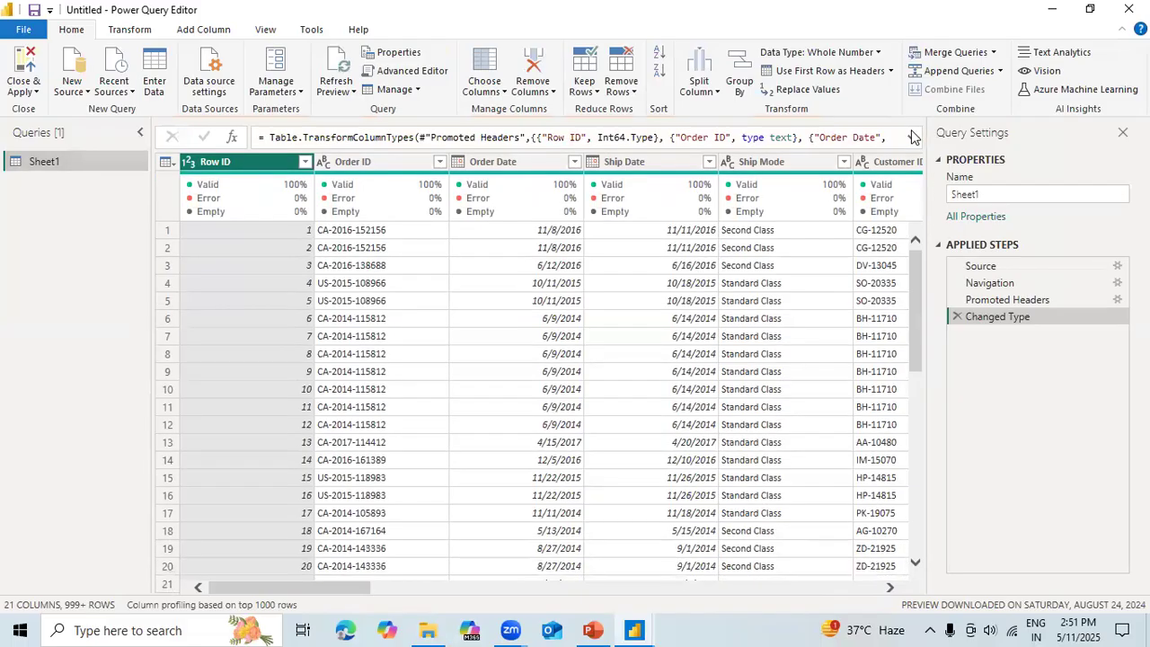
# Step: Inspect the workbook file path in the Source step's settings, leaving them without changes
pyautogui.click(1009, 267)
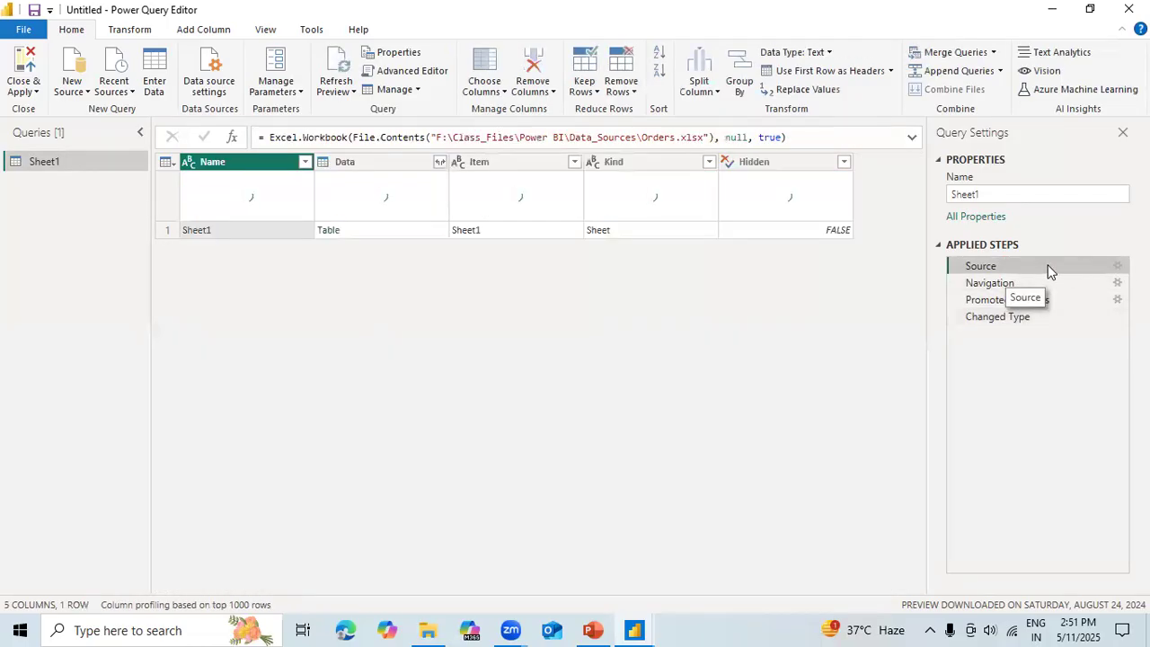
pyautogui.click(1117, 267)
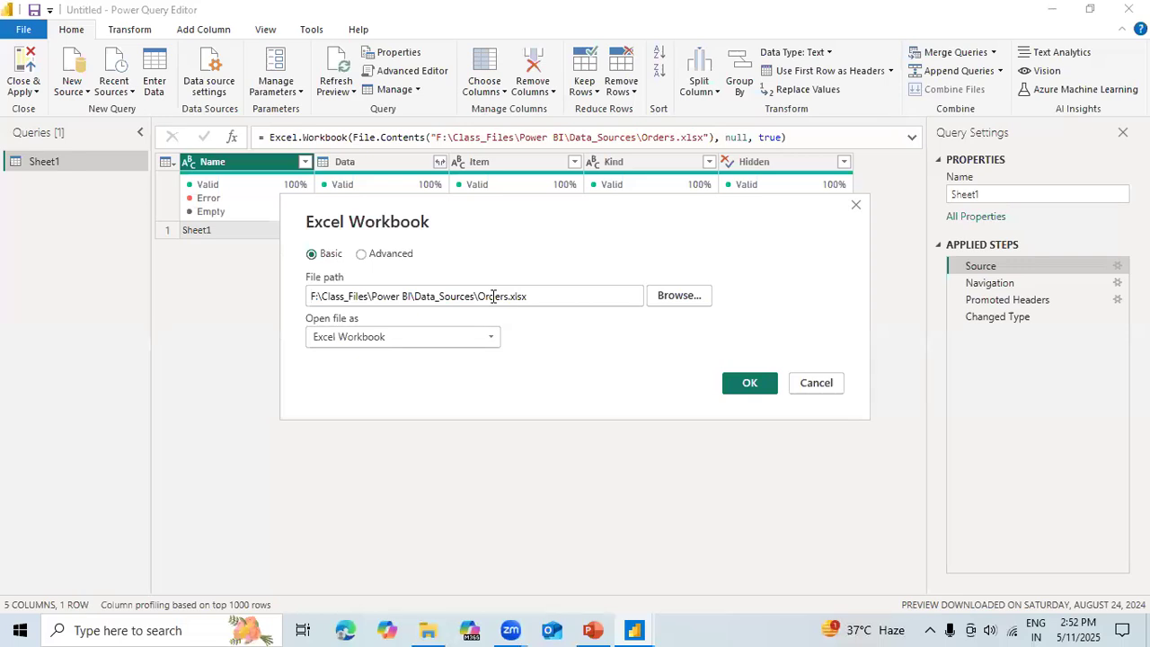
pyautogui.click(542, 298)
pyautogui.click(817, 385)
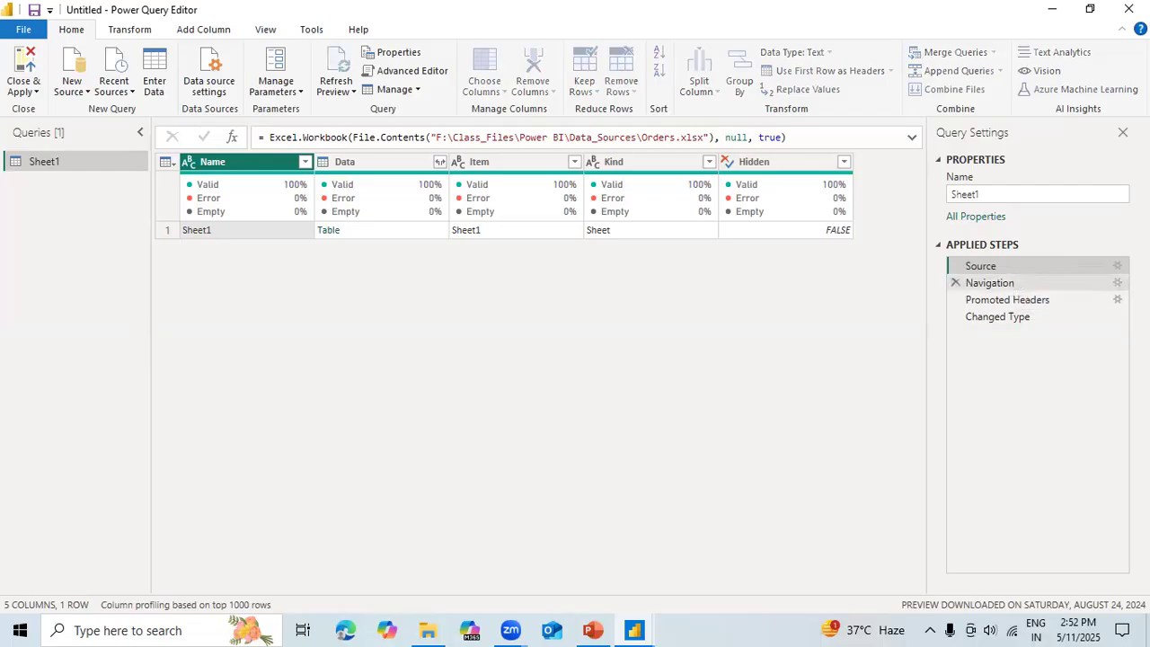
# Step: Reselect Sheet1 of Orders.xlsx as the resource in the Navigation step's settings
pyautogui.click(989, 282)
pyautogui.click(1117, 282)
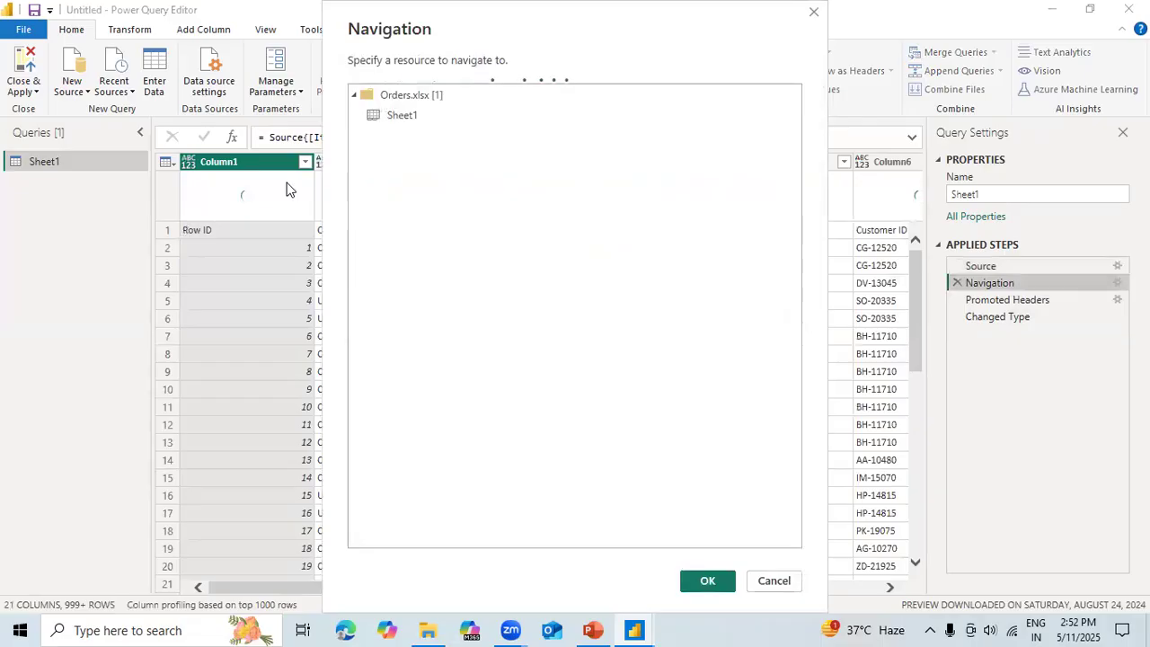
pyautogui.click(387, 118)
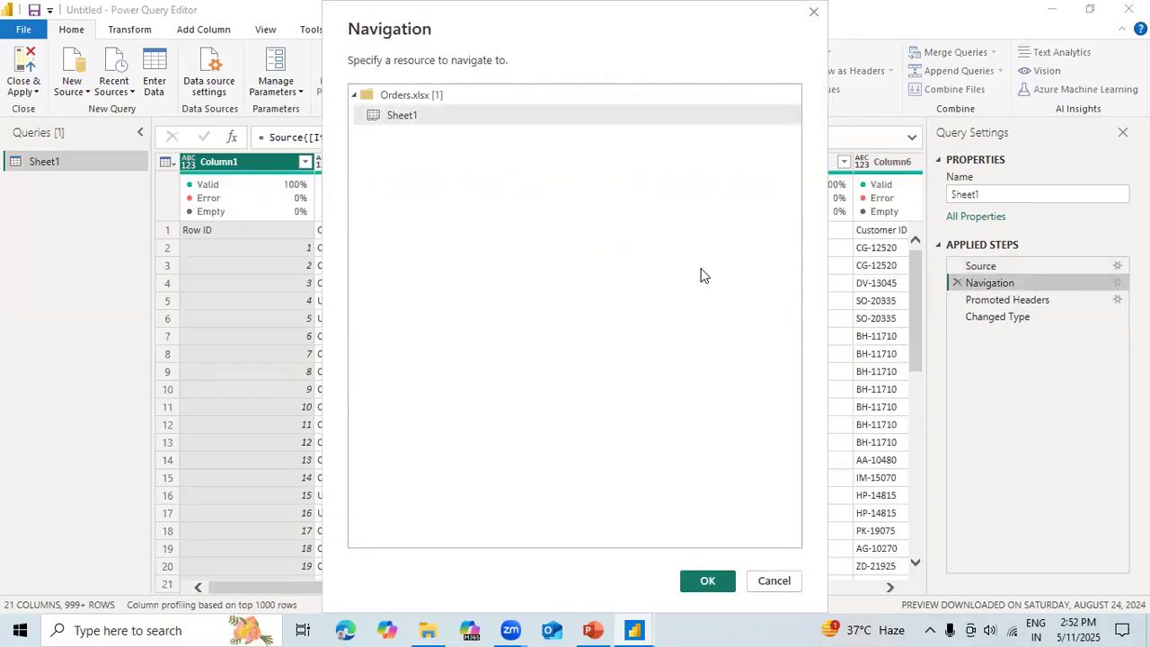
pyautogui.click(709, 580)
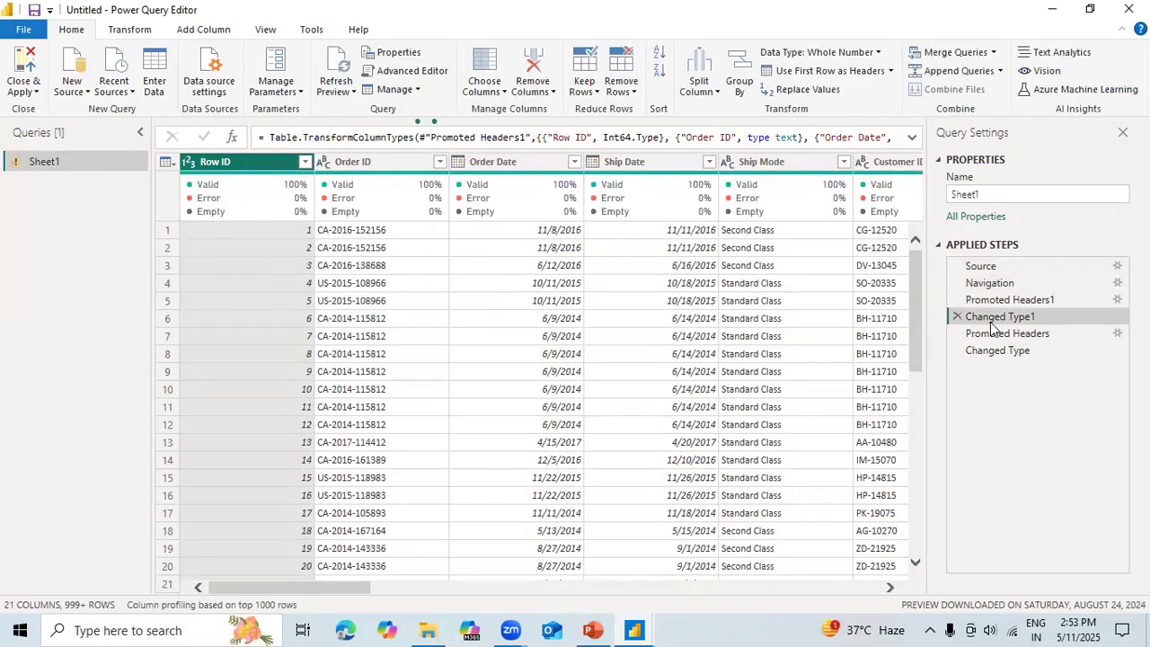
# Step: Delete the duplicate Changed Type1 and Promoted Headers1 steps from the Sheet1 query
pyautogui.click(957, 317)
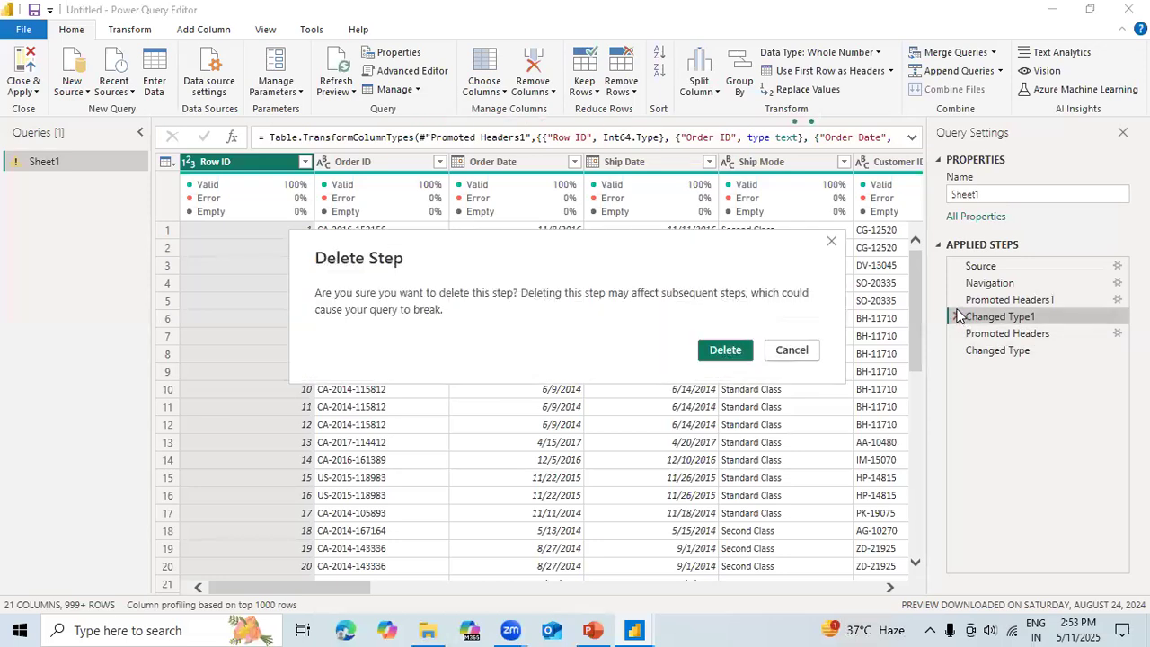
pyautogui.click(725, 350)
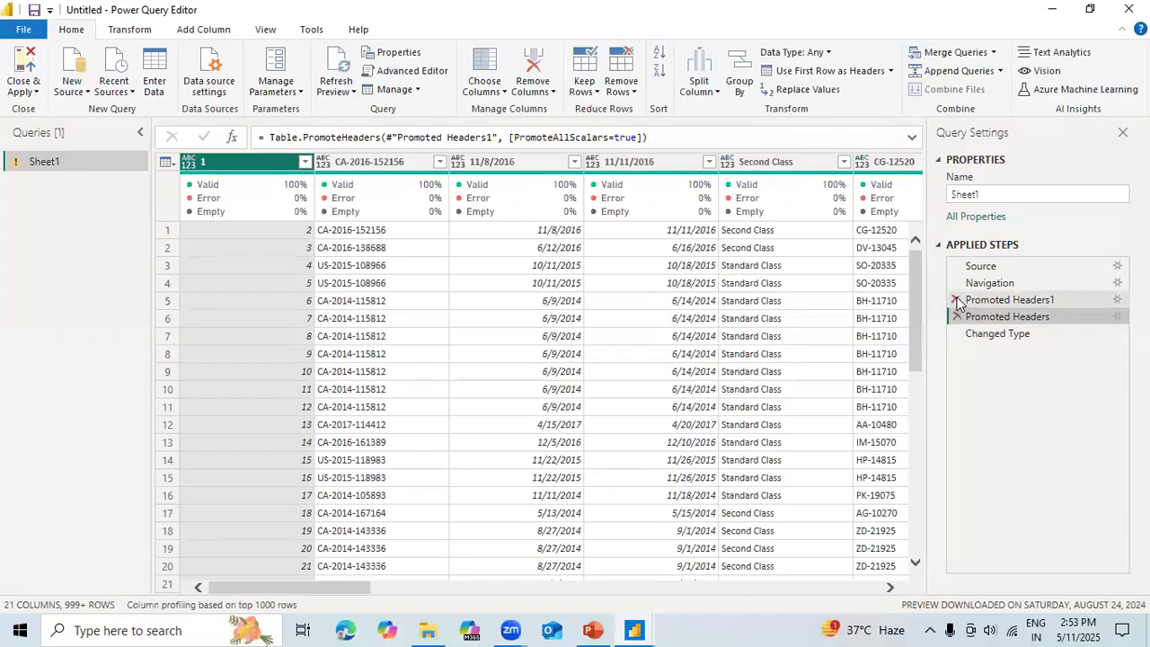
pyautogui.click(956, 300)
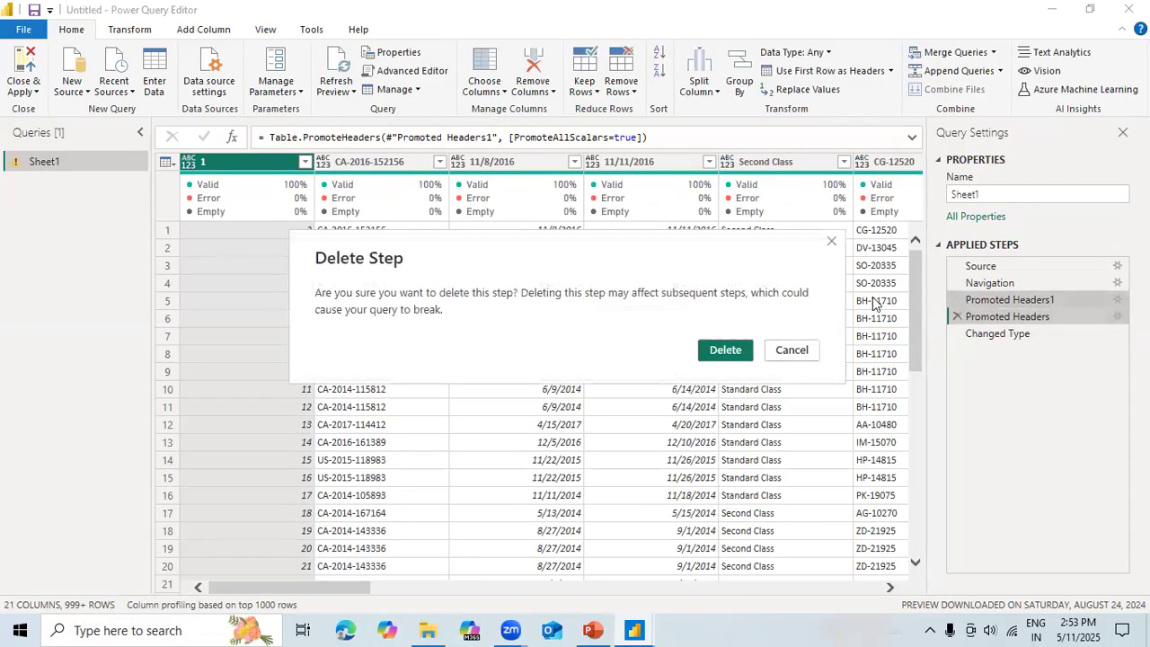
pyautogui.click(725, 348)
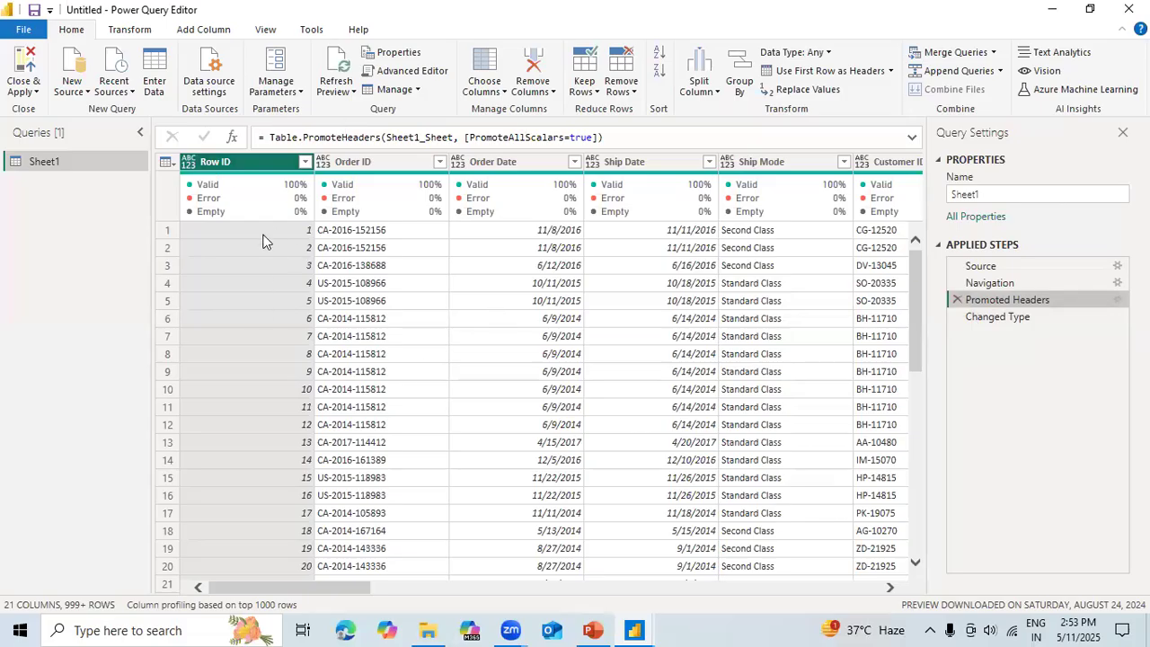
# Step: Compare the data at the Navigation and Promoted Headers steps, examining the headers and data types of all columns through Profit
pyautogui.click(997, 283)
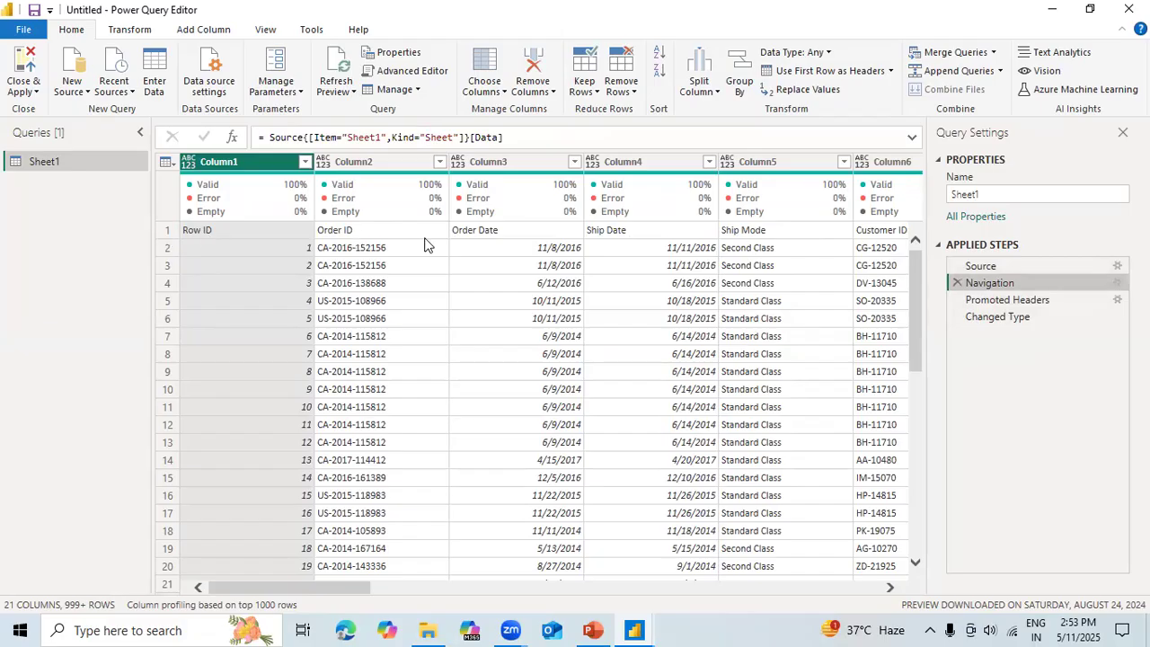
pyautogui.click(1019, 301)
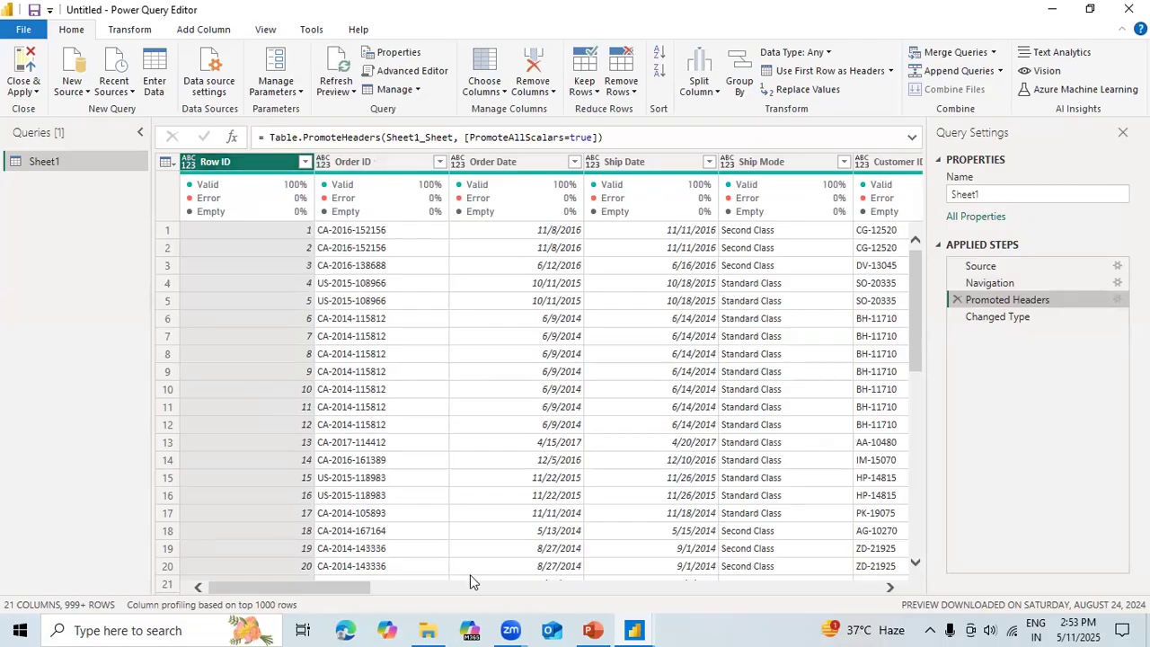
pyautogui.moveTo(356, 595); pyautogui.dragTo(528, 594)
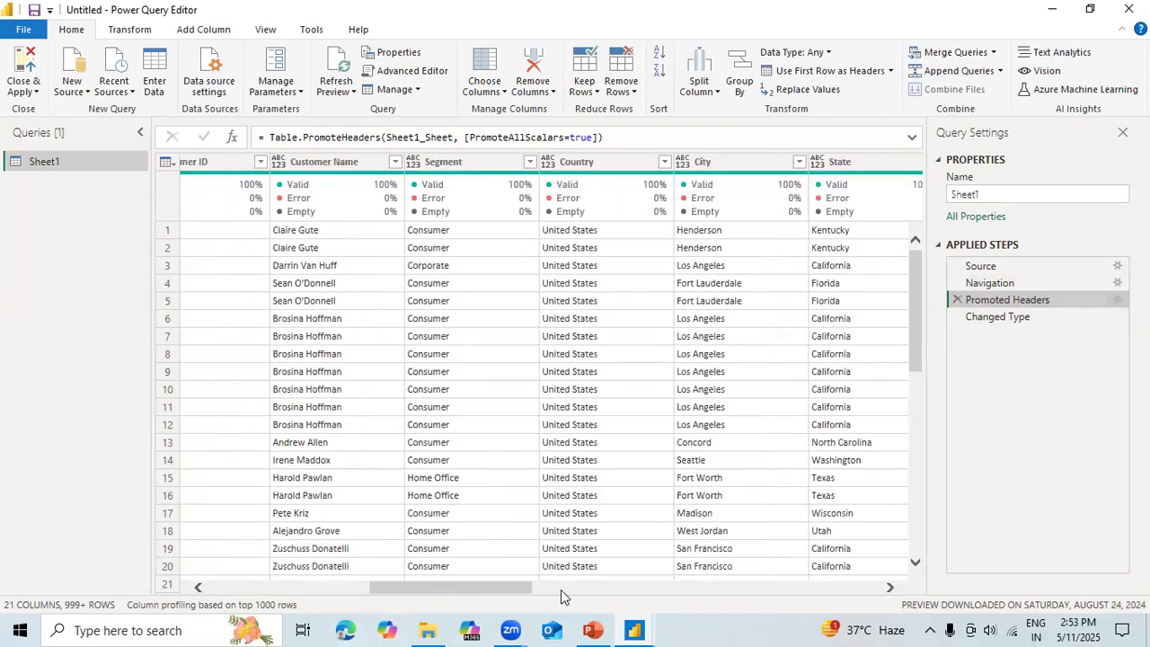
pyautogui.click(560, 590)
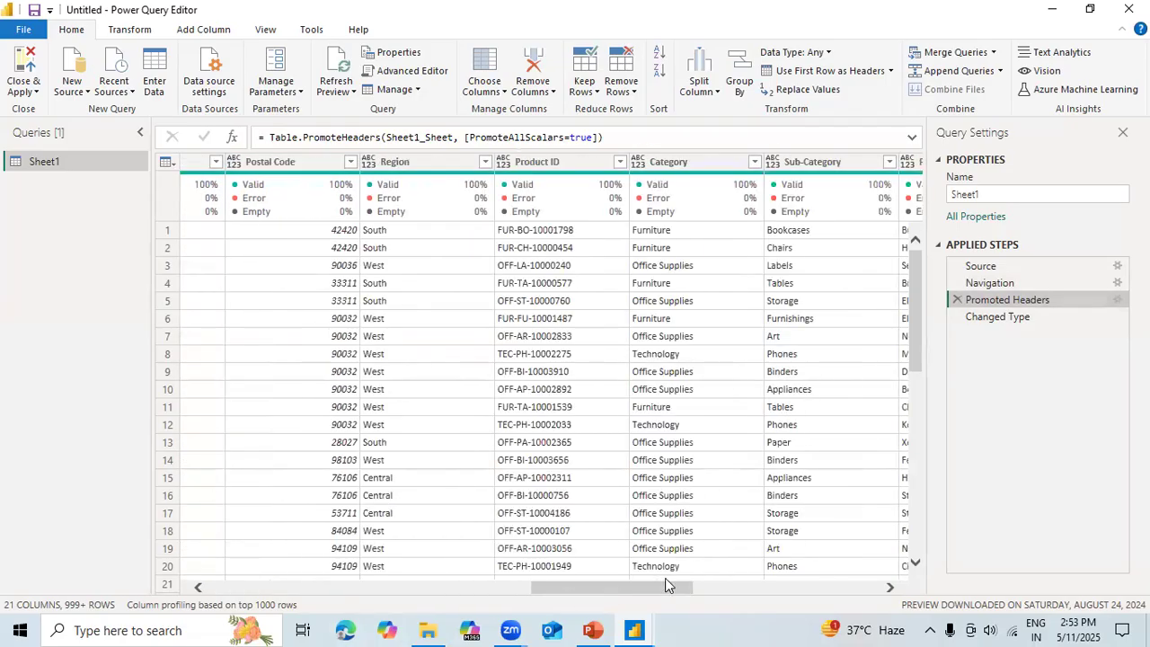
pyautogui.click(747, 589)
pyautogui.click(865, 591)
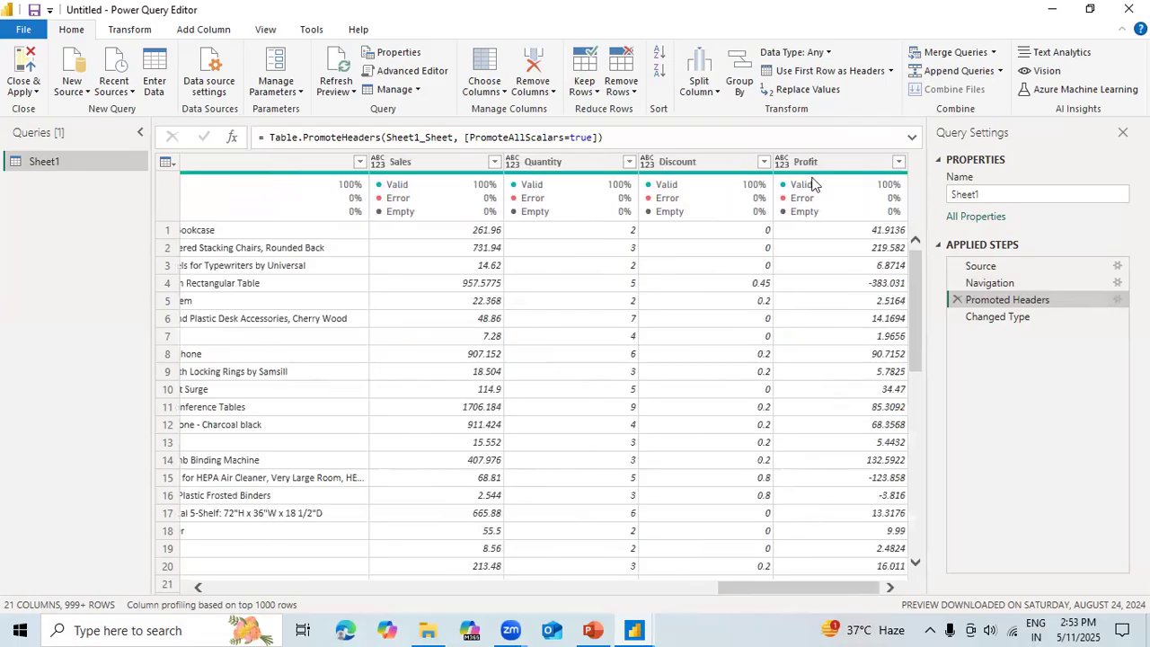
pyautogui.moveTo(832, 214)
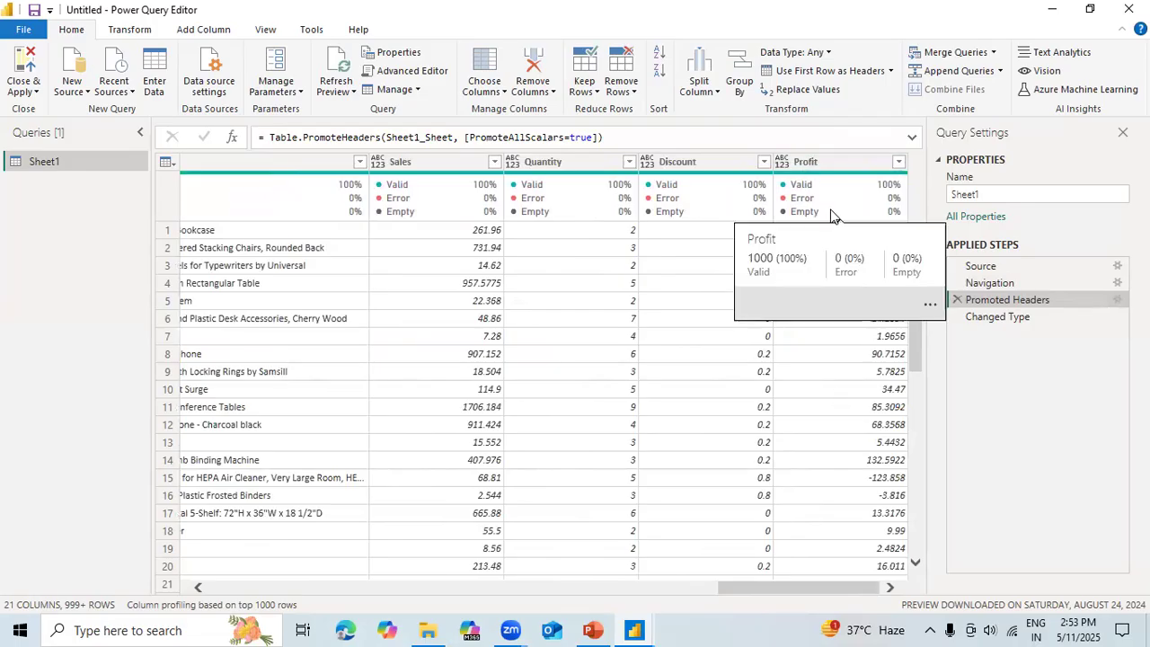
pyautogui.click(637, 586)
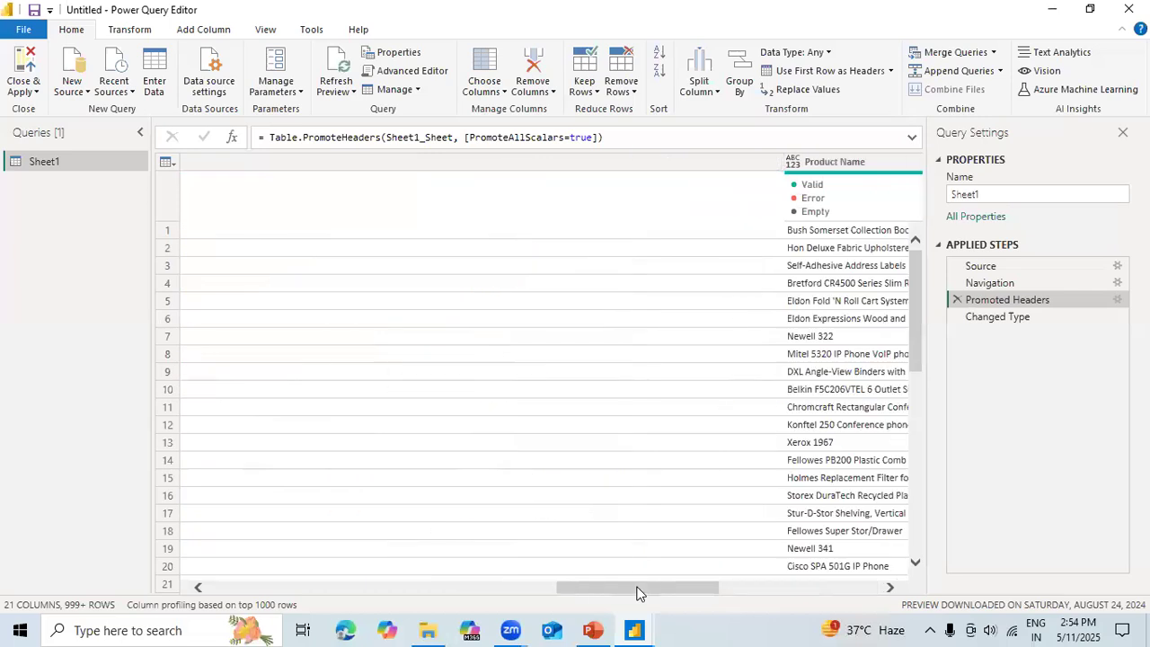
pyautogui.click(524, 589)
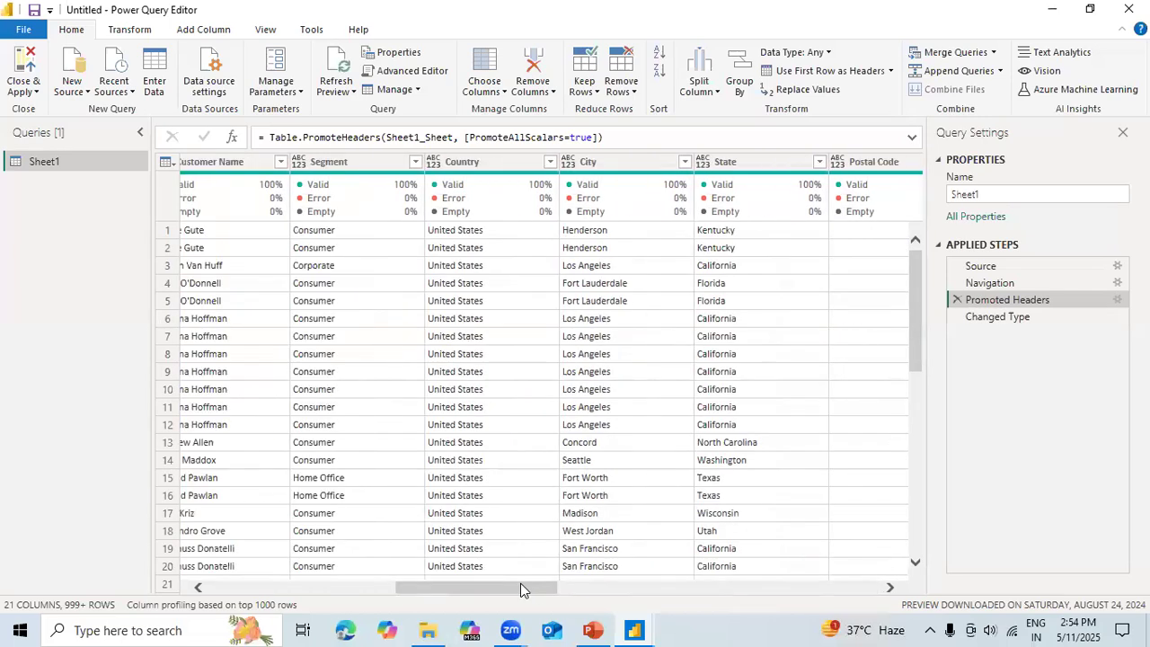
pyautogui.click(367, 589)
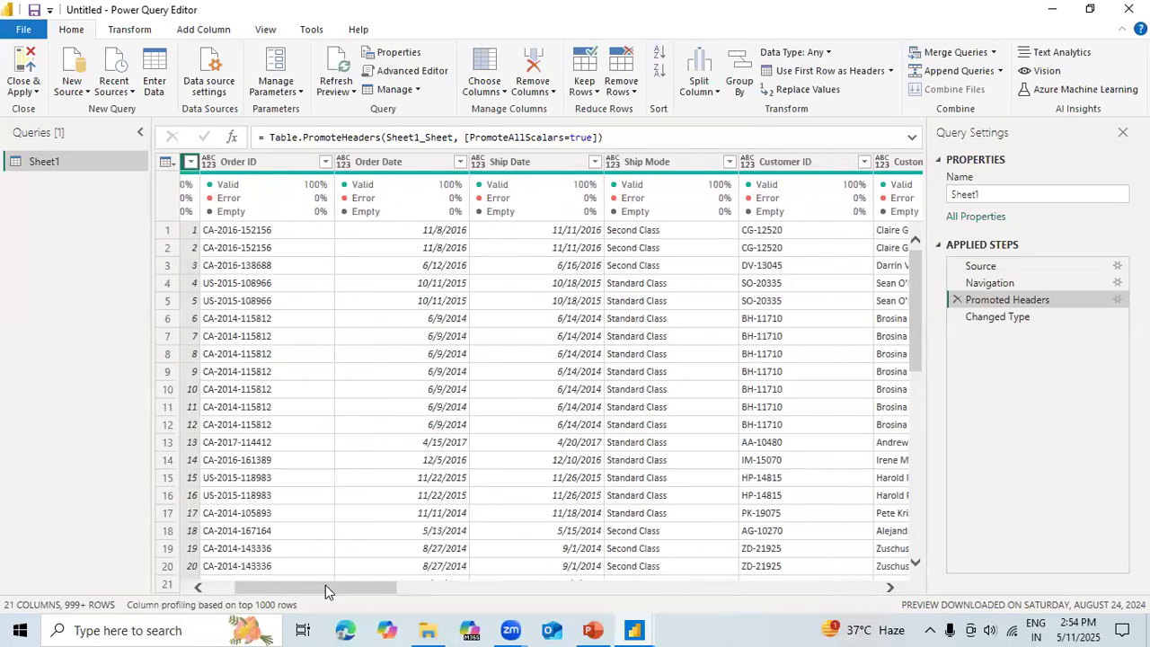
pyautogui.click(224, 588)
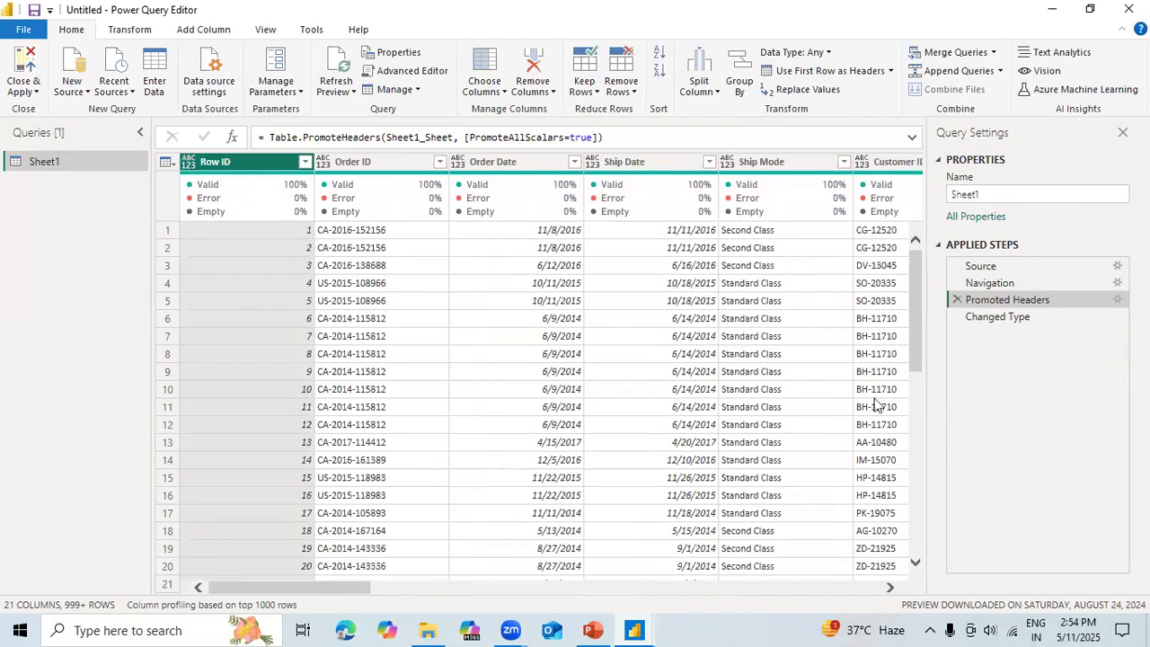
# Step: Examine the data types assigned to all columns from Row ID through Profit at the Changed Type step
pyautogui.click(1012, 321)
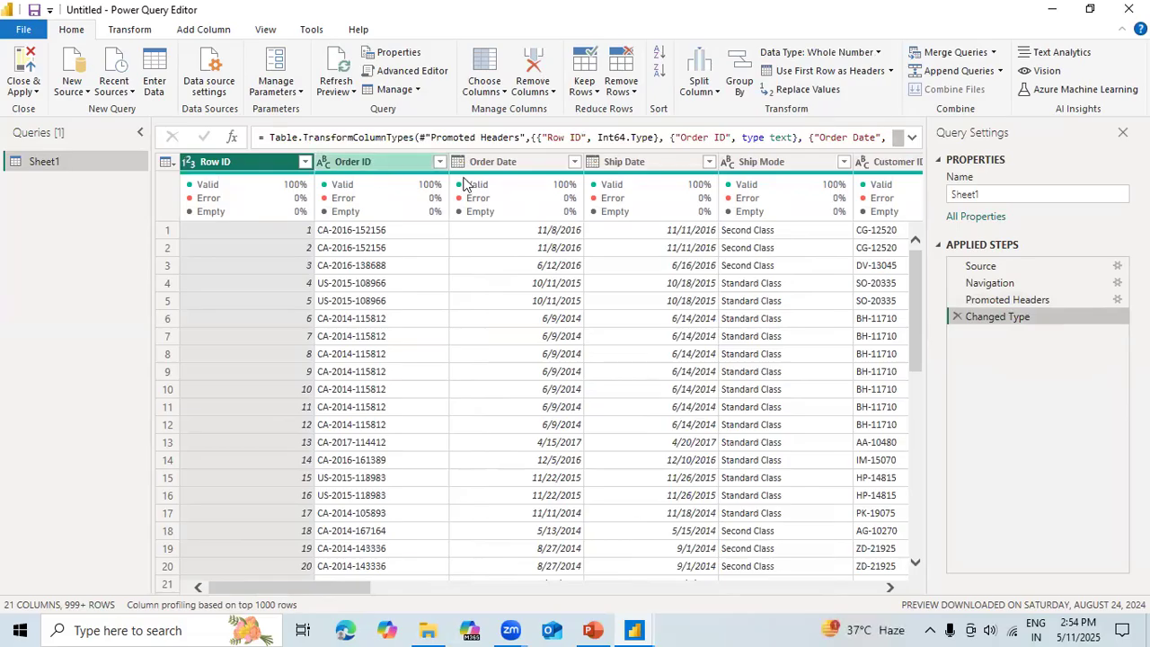
pyautogui.click(859, 589)
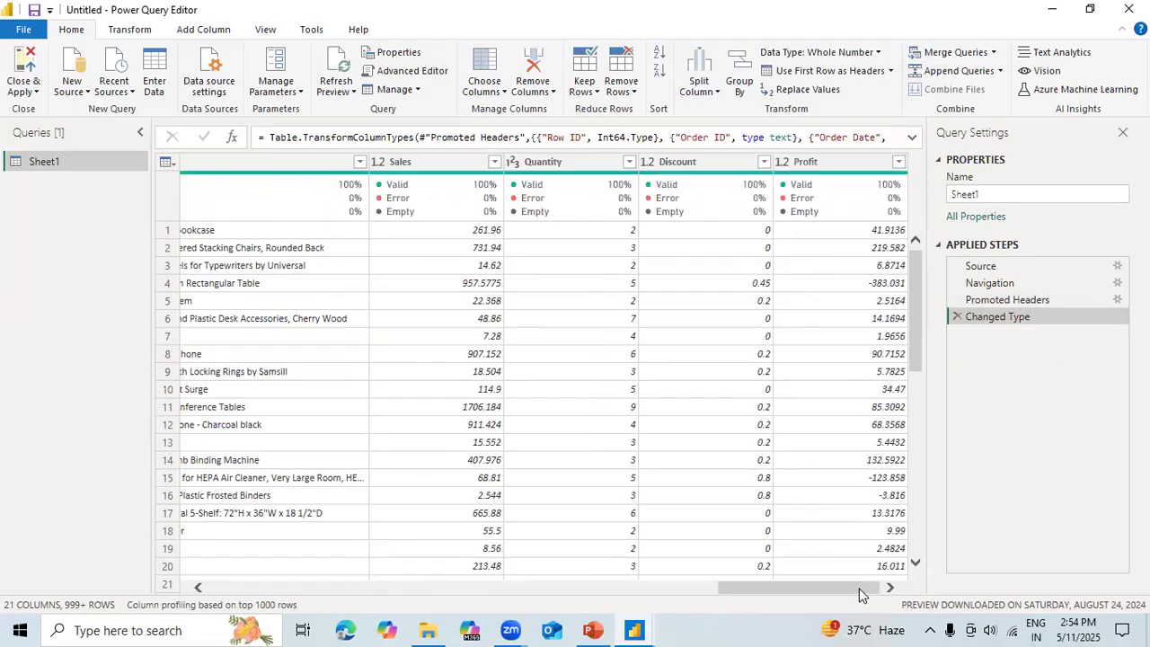
pyautogui.click(699, 585)
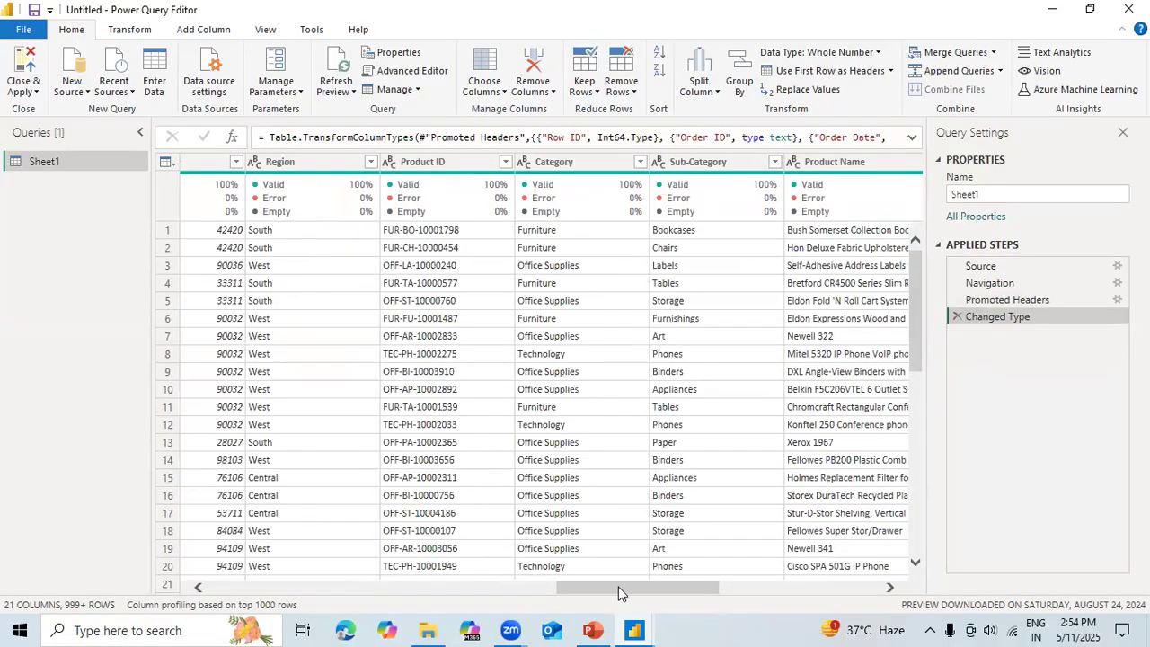
pyautogui.click(508, 588)
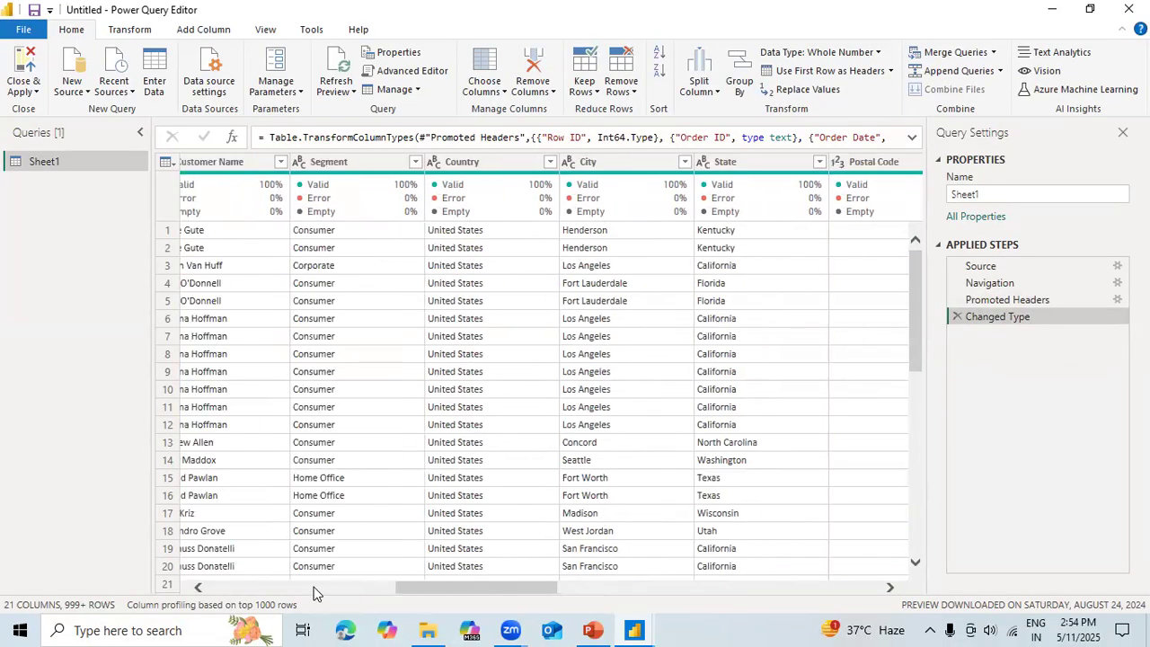
pyautogui.click(287, 590)
pyautogui.click(216, 590)
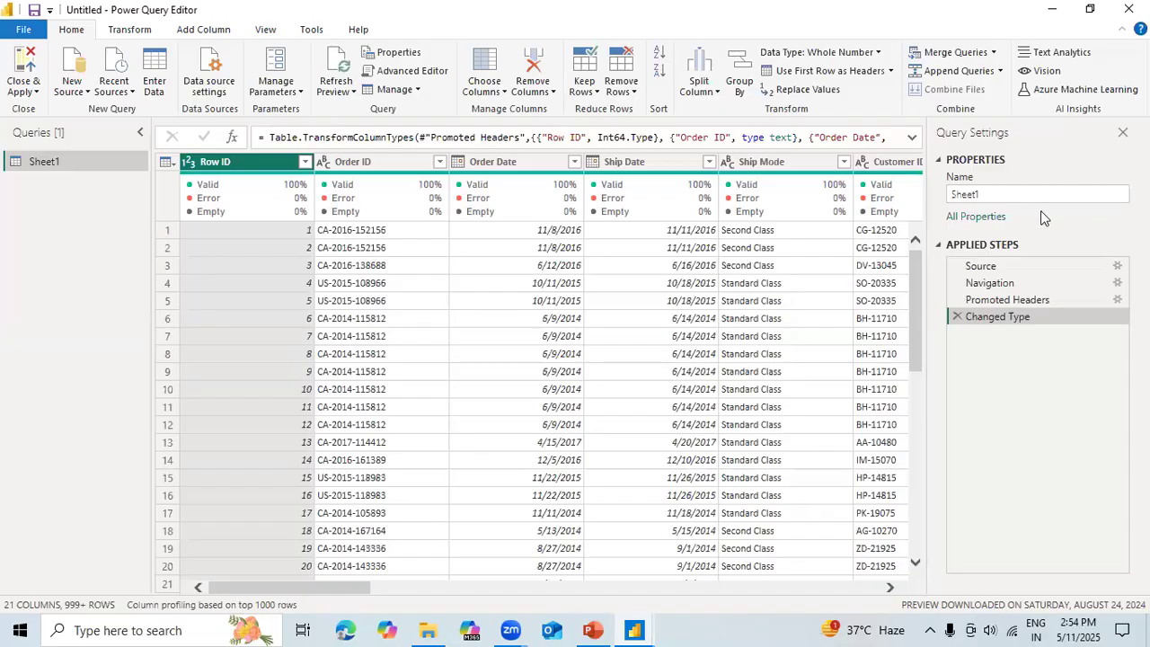
# Step: Rename the Sheet1 query to Orders
pyautogui.click(995, 195)
pyautogui.press('BackSpace')
pyautogui.press('BackSpace')
pyautogui.press('BackSpace')
pyautogui.press('BackSpace')
pyautogui.press('BackSpace')
pyautogui.press('BackSpace')
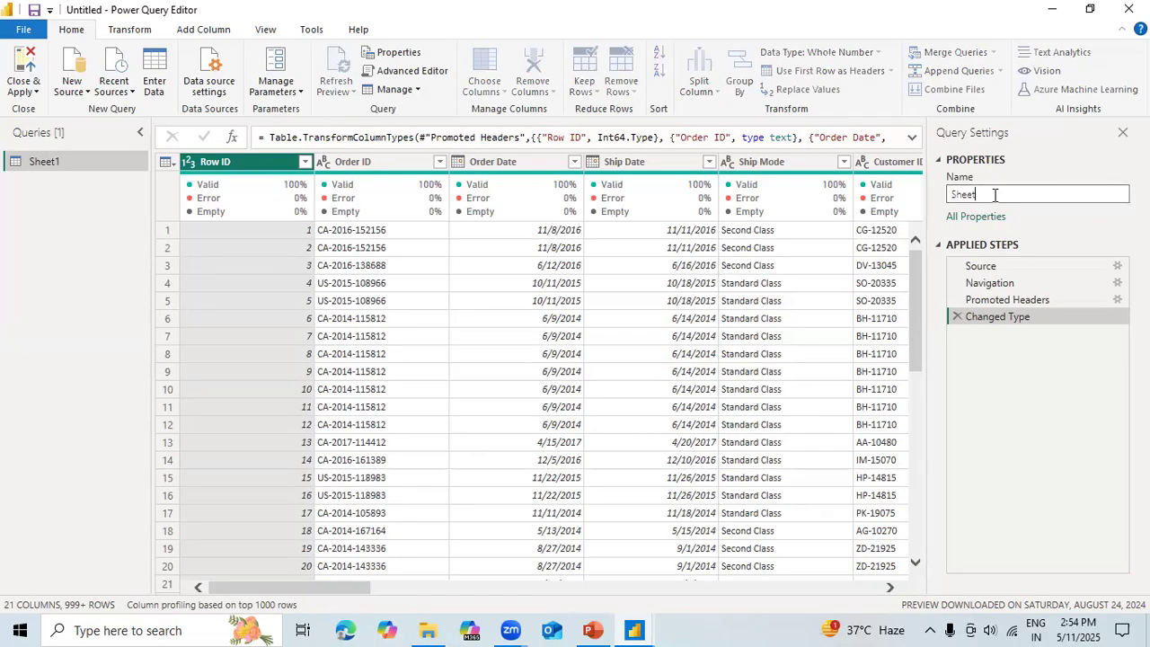
pyautogui.write('Orders')
pyautogui.press('Return')
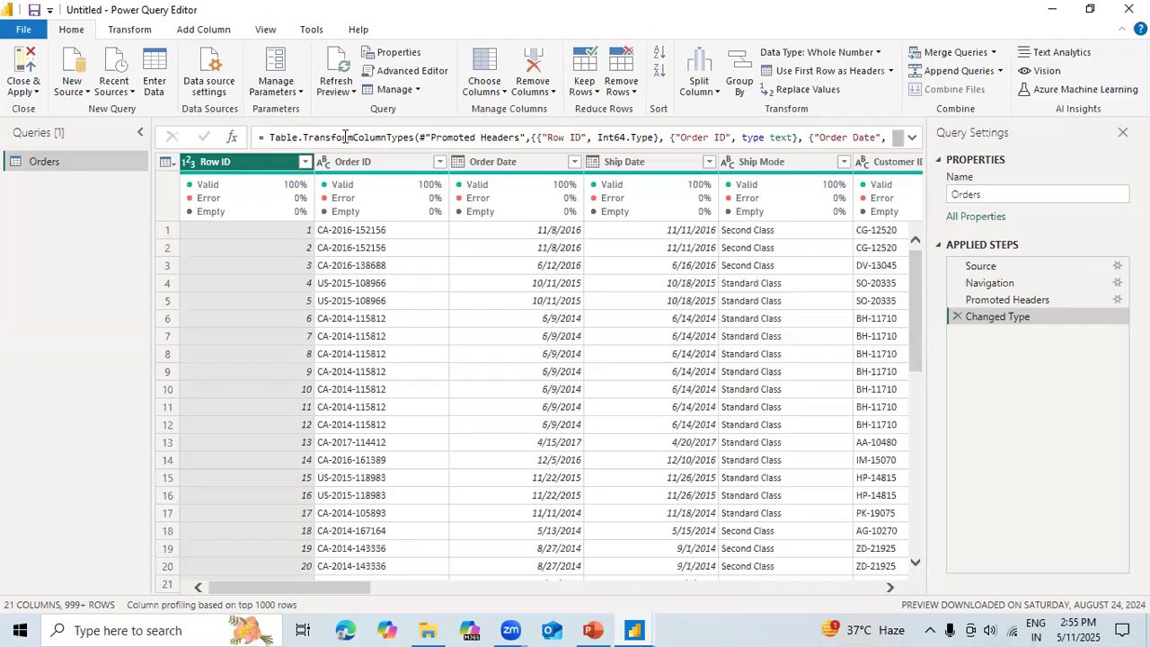
# Step: Add a custom step after Changed Type through the formula bar and delete it again
pyautogui.click(232, 140)
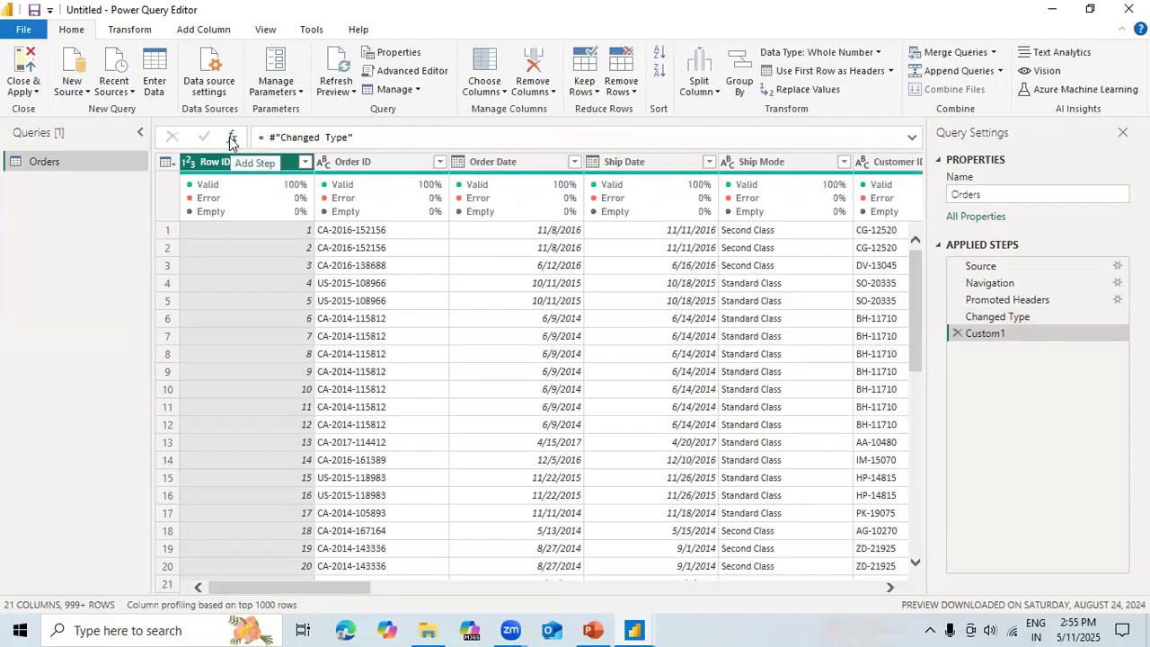
pyautogui.click(957, 333)
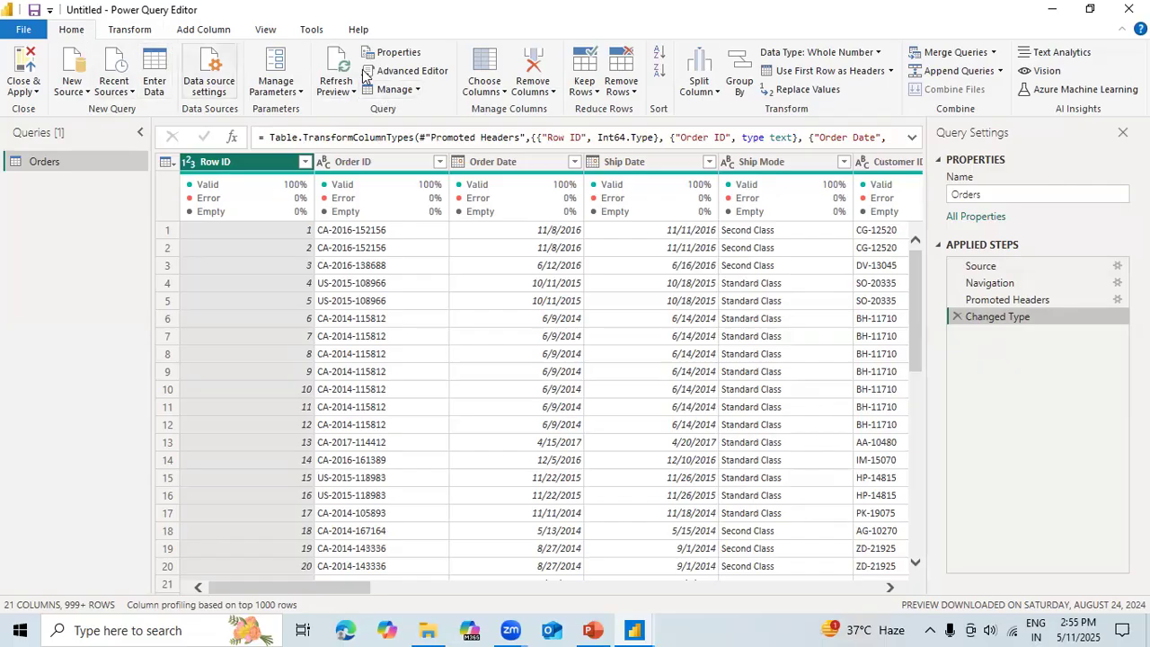
# Step: Examine the M code of the Orders query in the Advanced Editor, including the full Changed Type line, and leave it unchanged
pyautogui.click(423, 75)
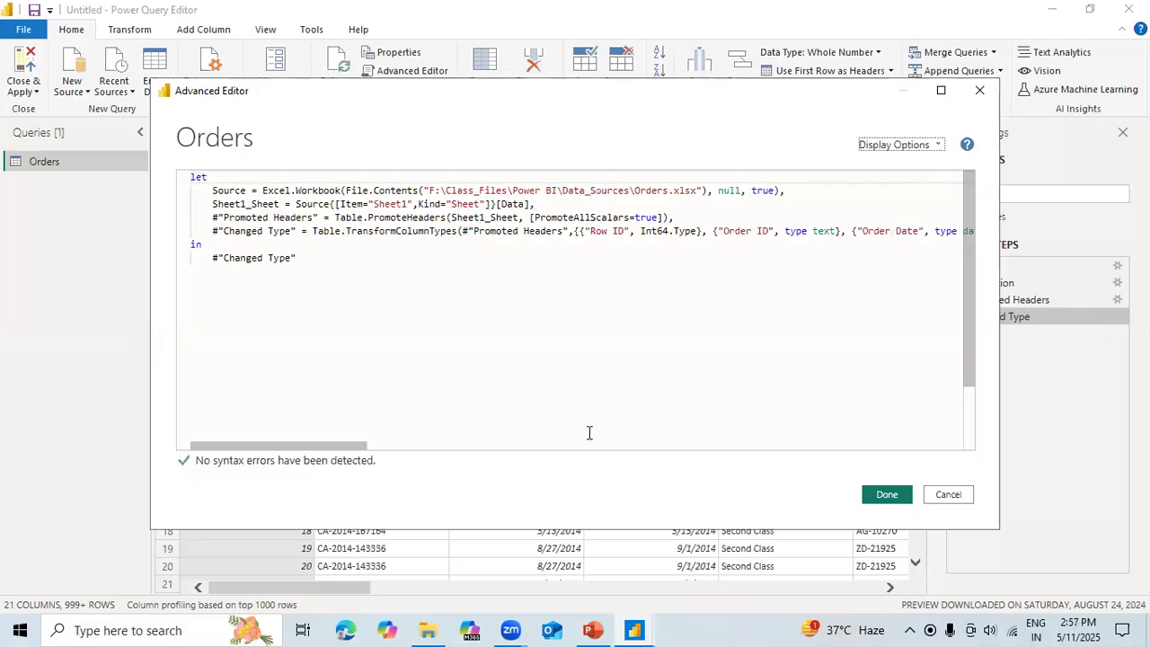
pyautogui.click(383, 446)
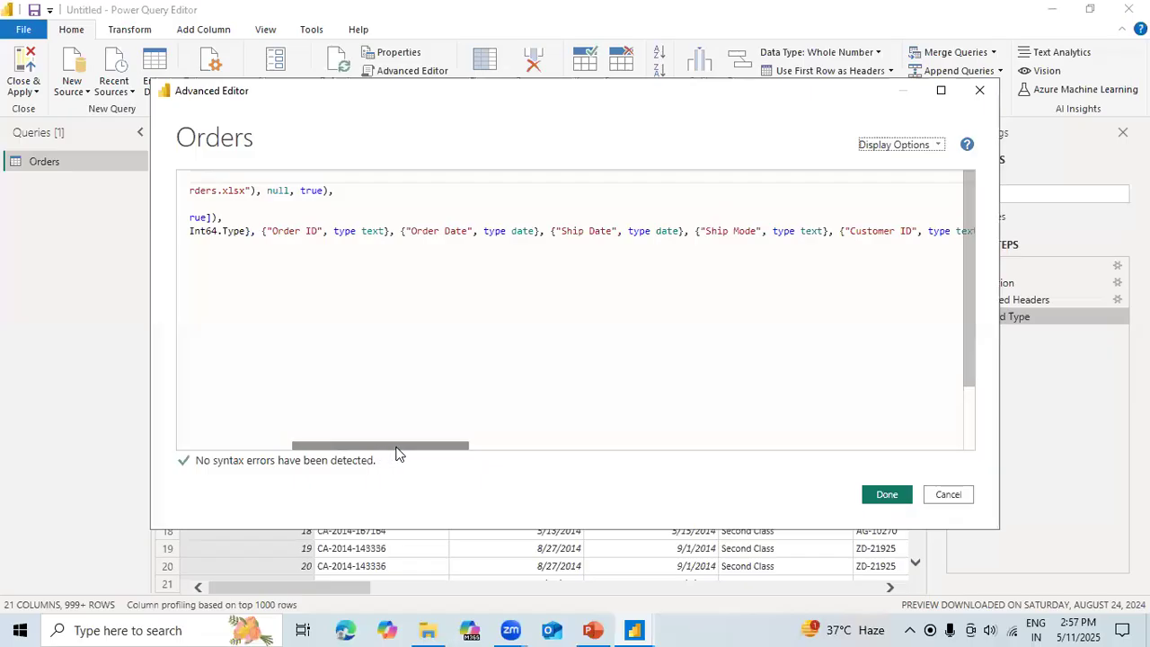
pyautogui.click(615, 445)
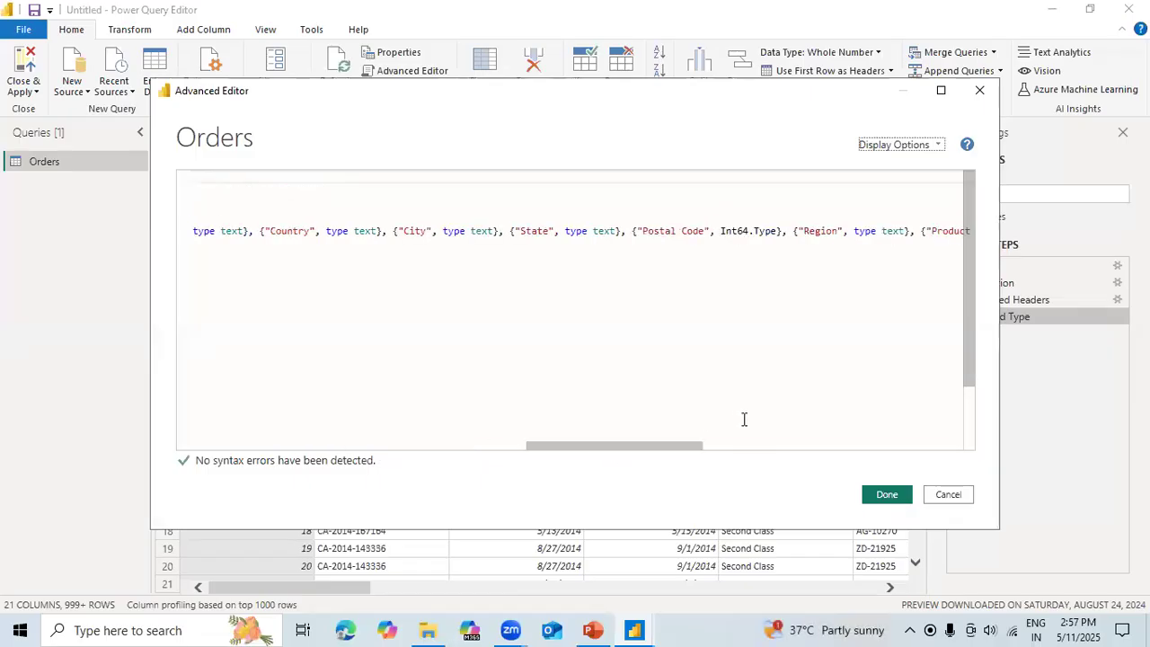
pyautogui.click(756, 446)
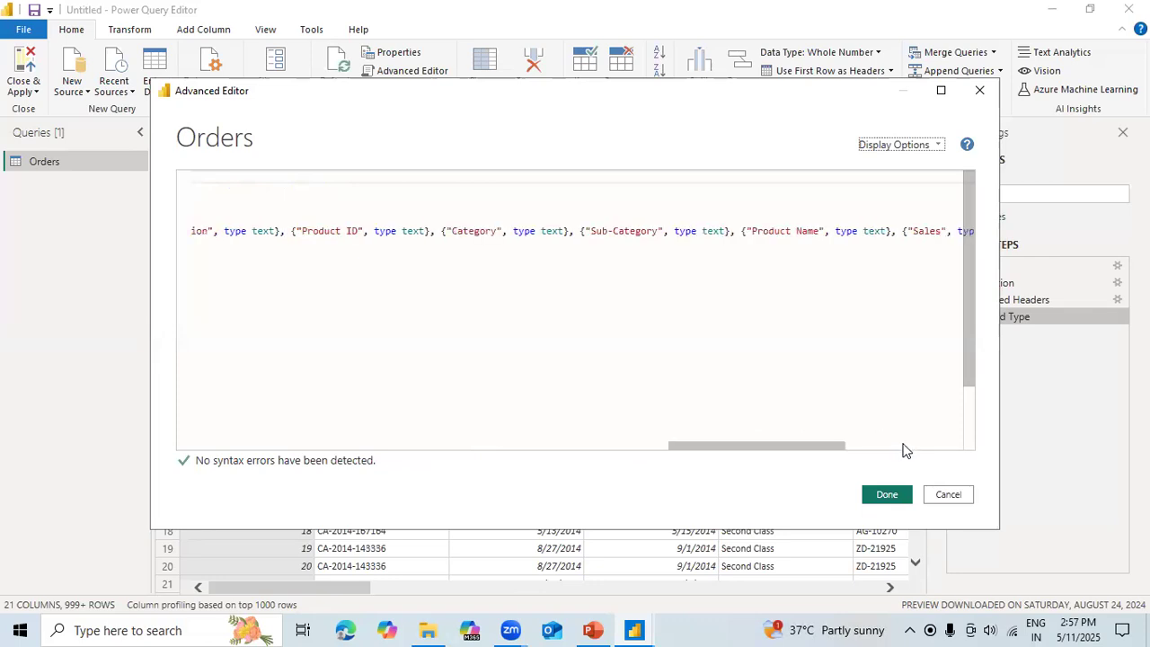
pyautogui.click(901, 449)
pyautogui.moveTo(895, 445); pyautogui.dragTo(236, 283)
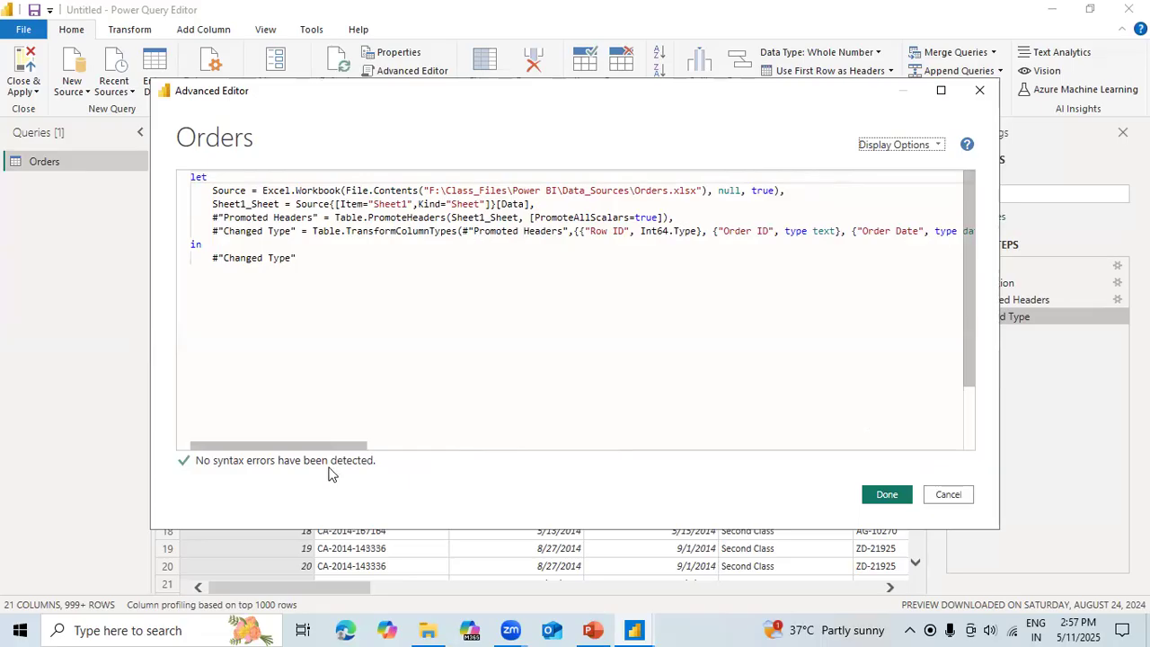
pyautogui.moveTo(326, 452); pyautogui.dragTo(959, 431)
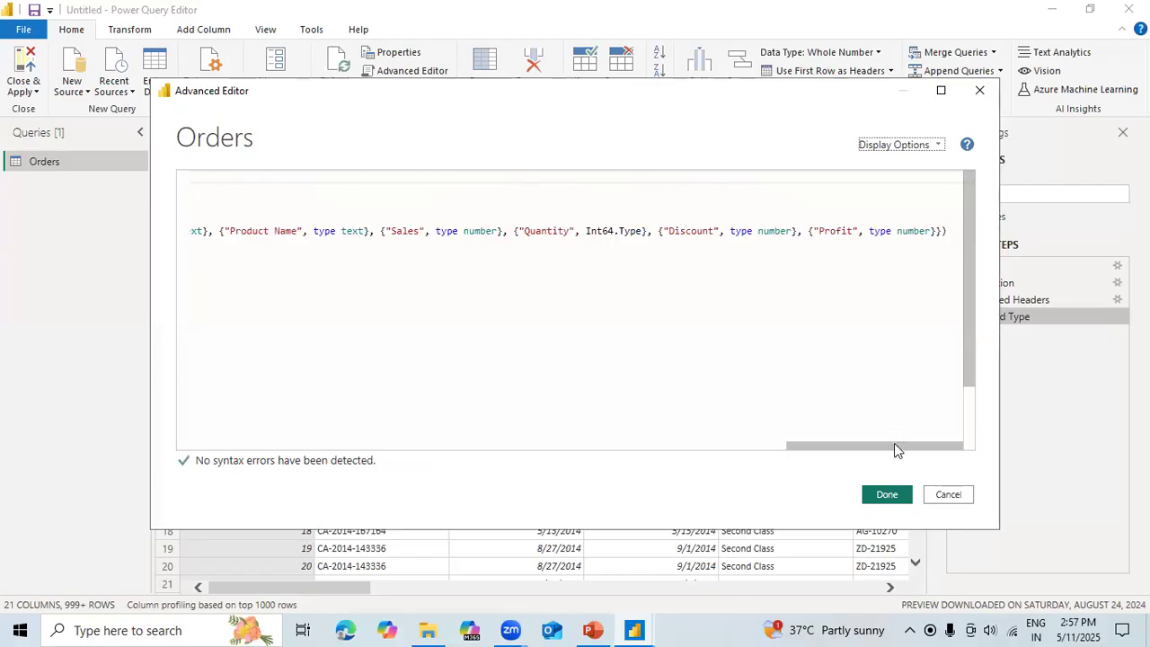
pyautogui.moveTo(894, 449); pyautogui.dragTo(252, 405)
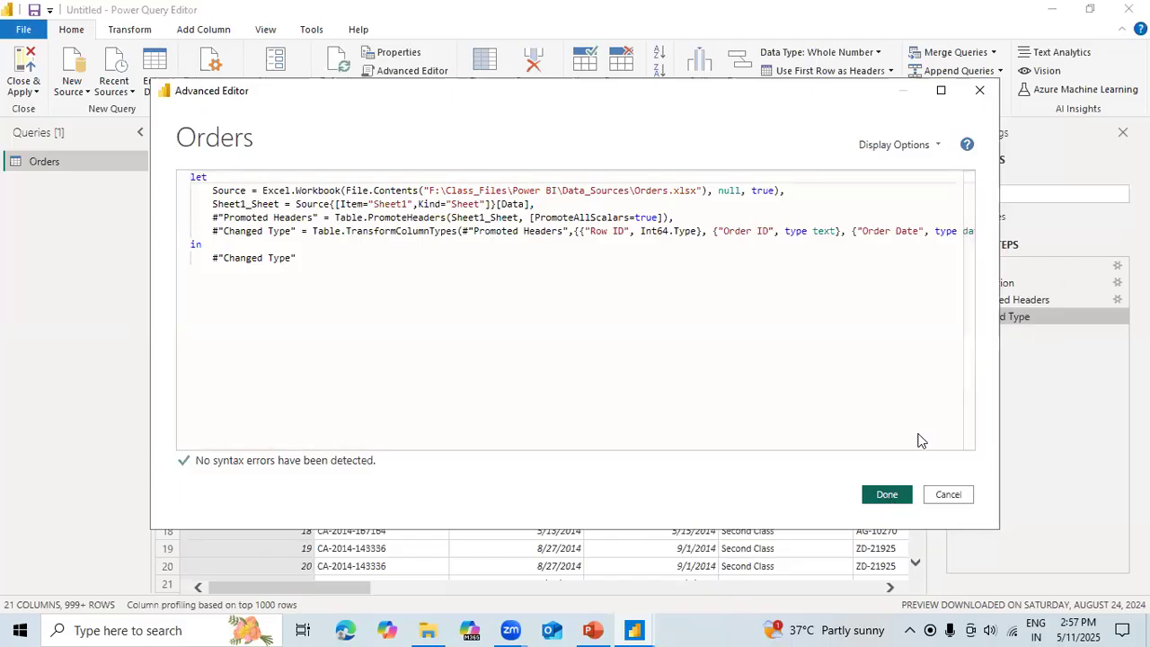
pyautogui.press('Escape')
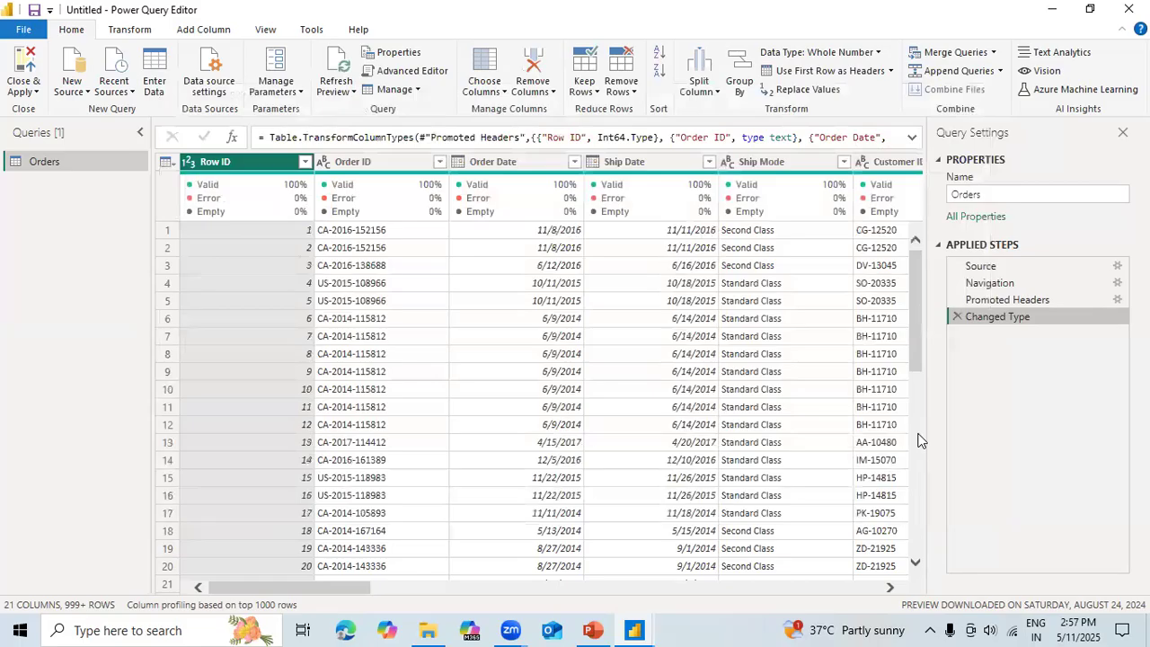
# Step: Move the Changed Type line in the Orders query's M code above the Source line and end it with a comma
pyautogui.click(409, 71)
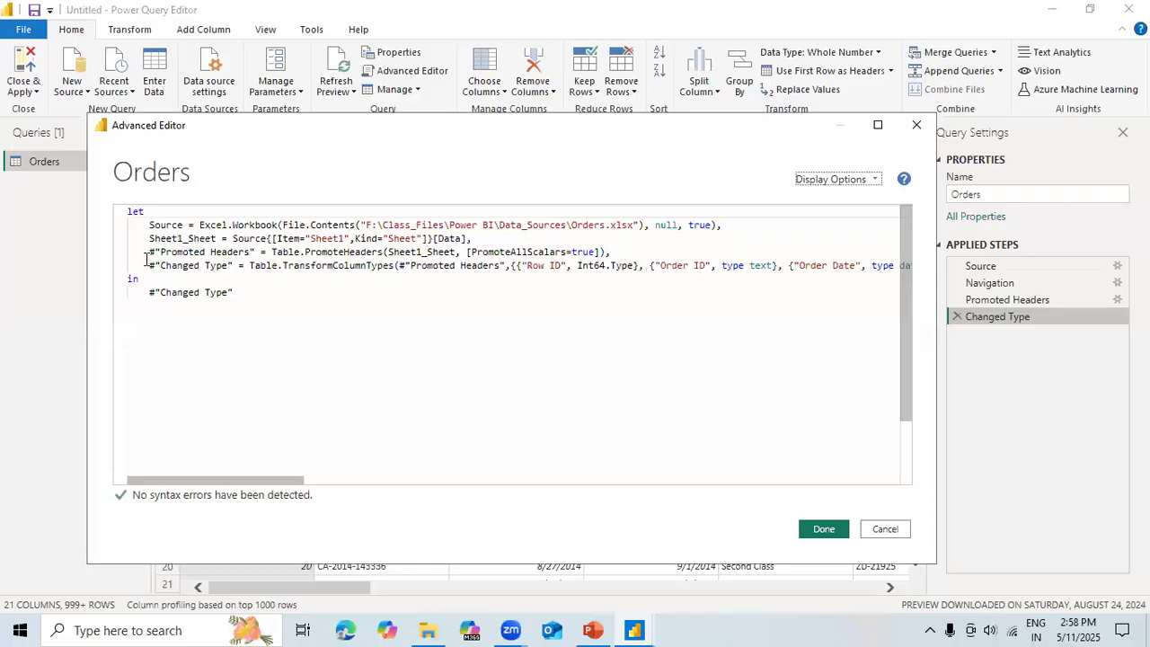
pyautogui.moveTo(146, 263); pyautogui.dragTo(900, 270)
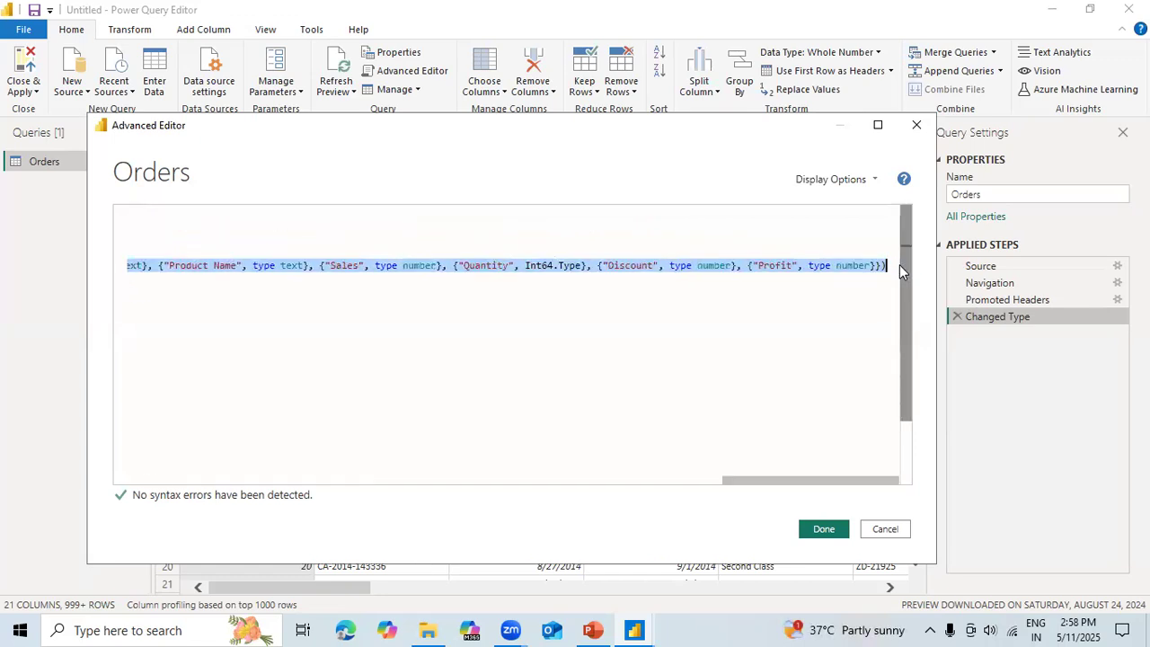
pyautogui.press('Delete')
pyautogui.press('Up')
pyautogui.press('Up')
pyautogui.press('Up')
pyautogui.press('Return')
pyautogui.press('Return')
pyautogui.press('Up')
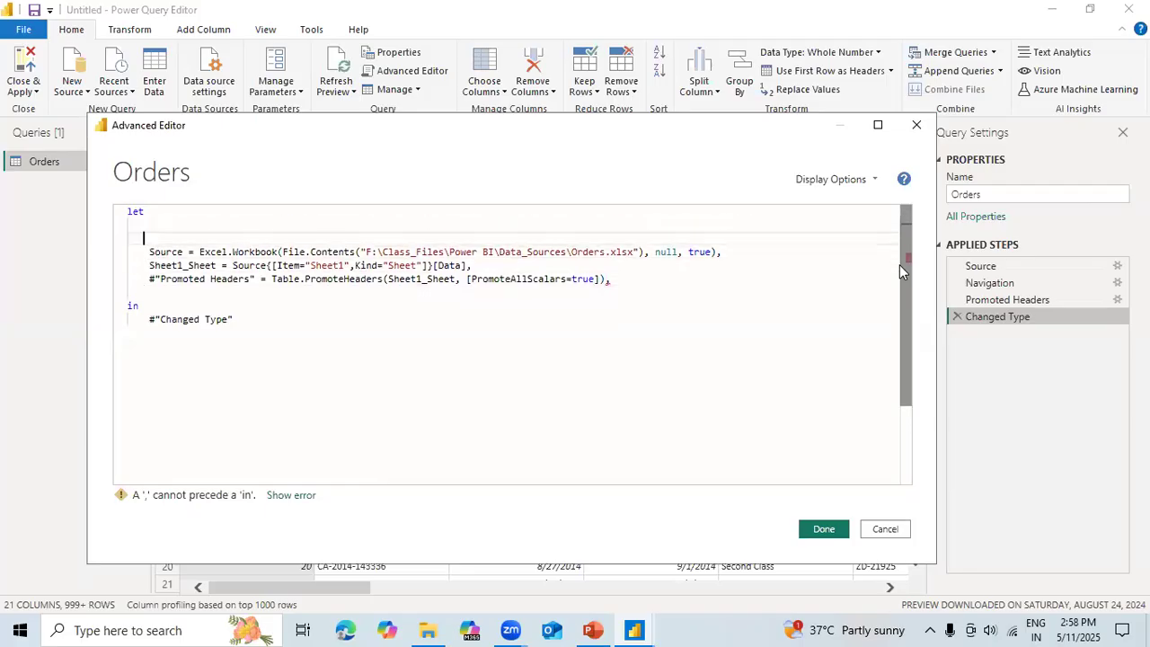
pyautogui.hotkey('ctrl', 'v')
pyautogui.write(',')
# Step: Remove the trailing comma from the Promoted Headers line and apply the reordered M code
pyautogui.press('Down')
pyautogui.press('Down')
pyautogui.press('Down')
pyautogui.press('BackSpace')
pyautogui.press('Up')
pyautogui.press('Up')
pyautogui.press('Up')
pyautogui.press('Up')
pyautogui.press('Up')
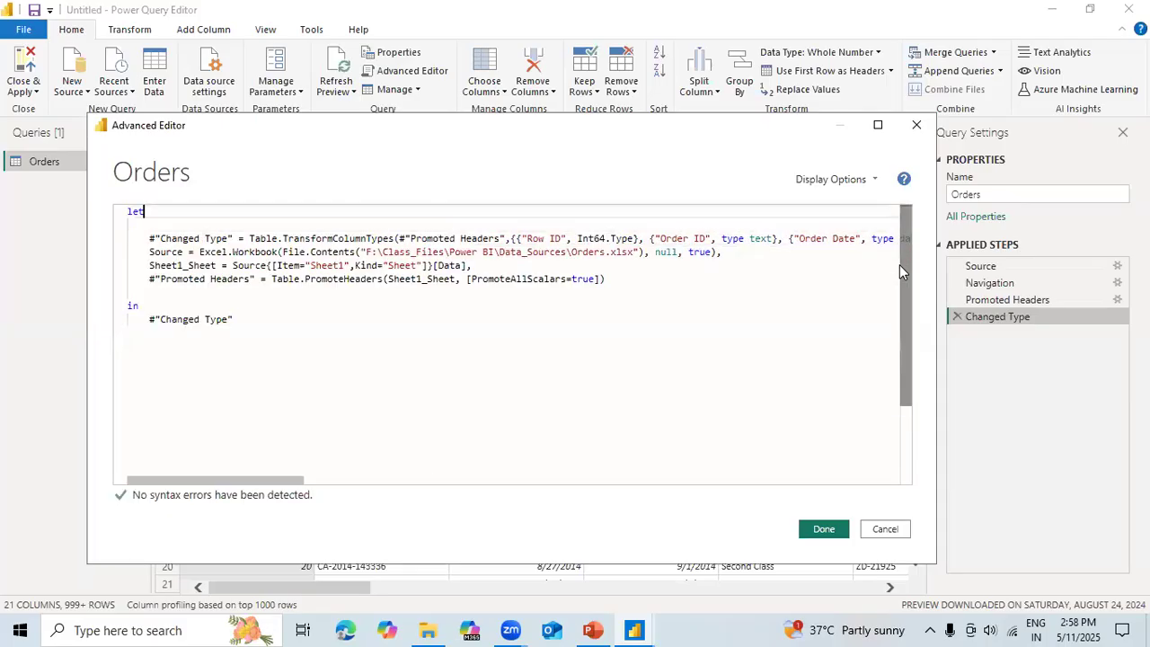
pyautogui.press('Down')
pyautogui.press('Down')
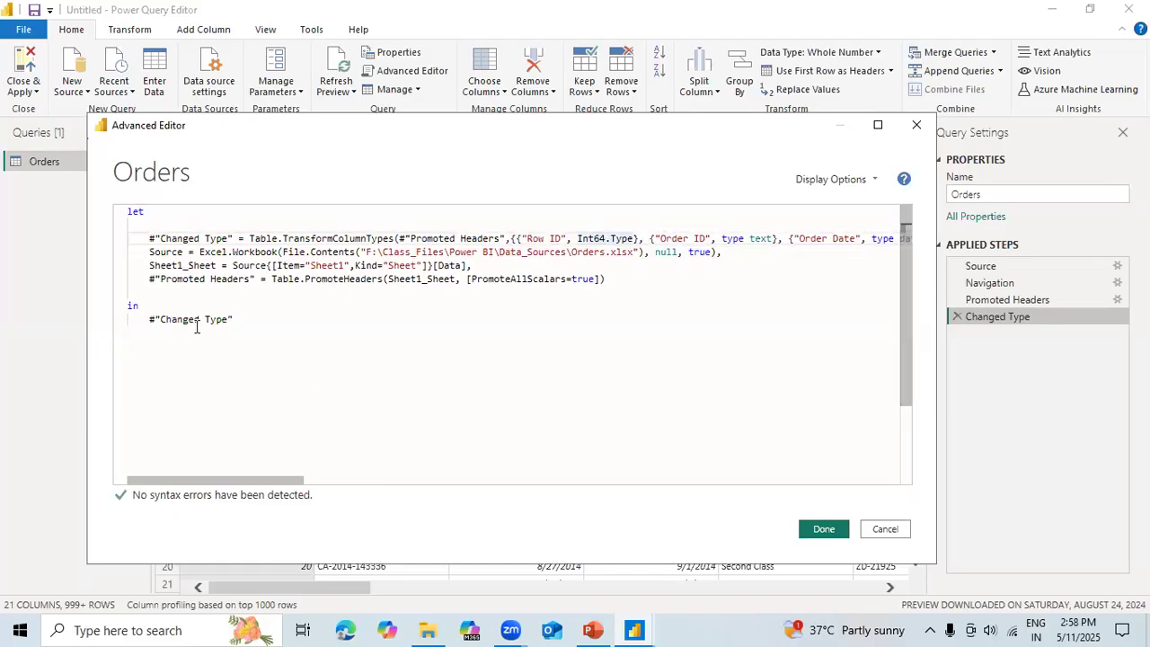
pyautogui.click(825, 530)
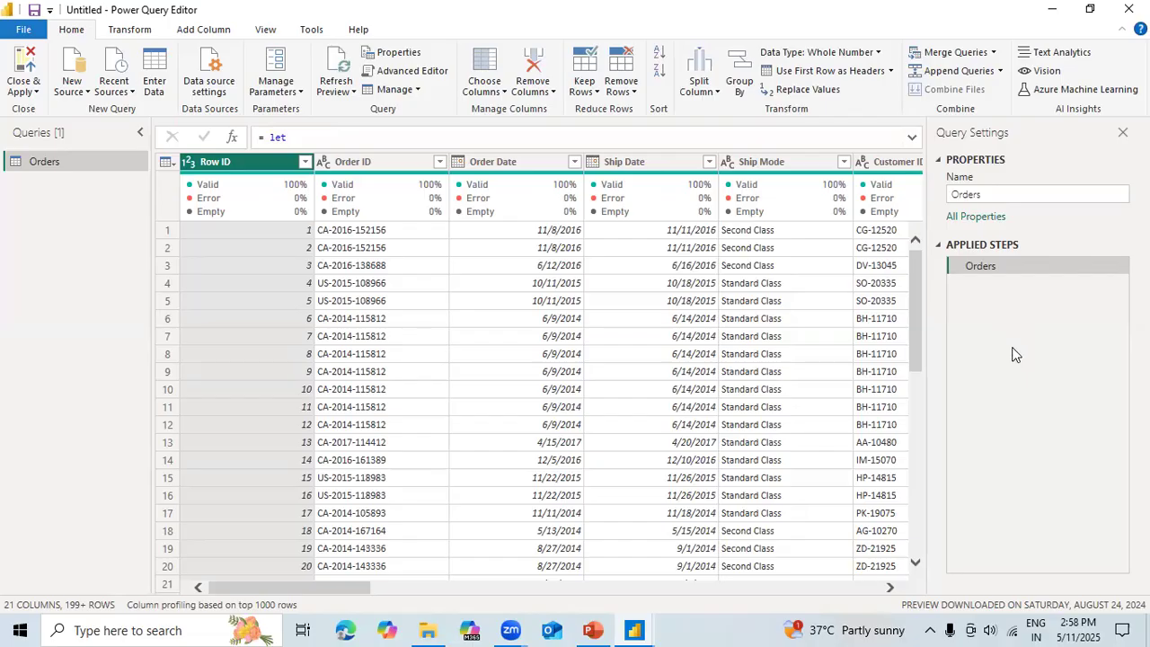
# Step: Move the Changed Type line in the Orders query's M code back below the Promoted Headers line
pyautogui.click(409, 72)
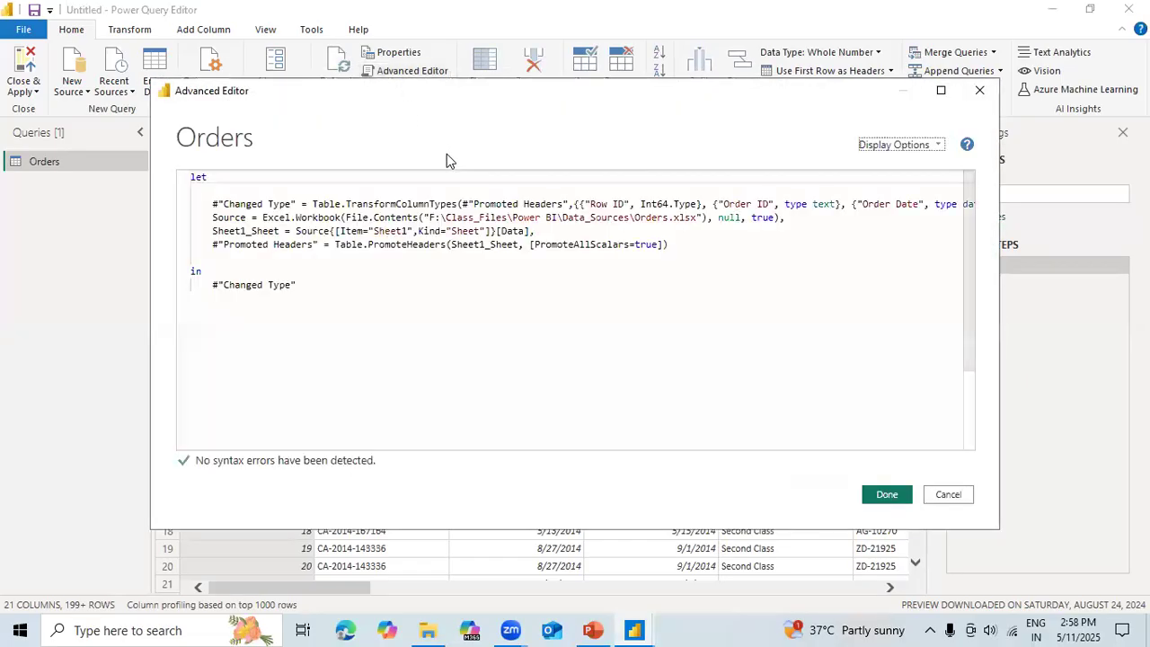
pyautogui.click(209, 204)
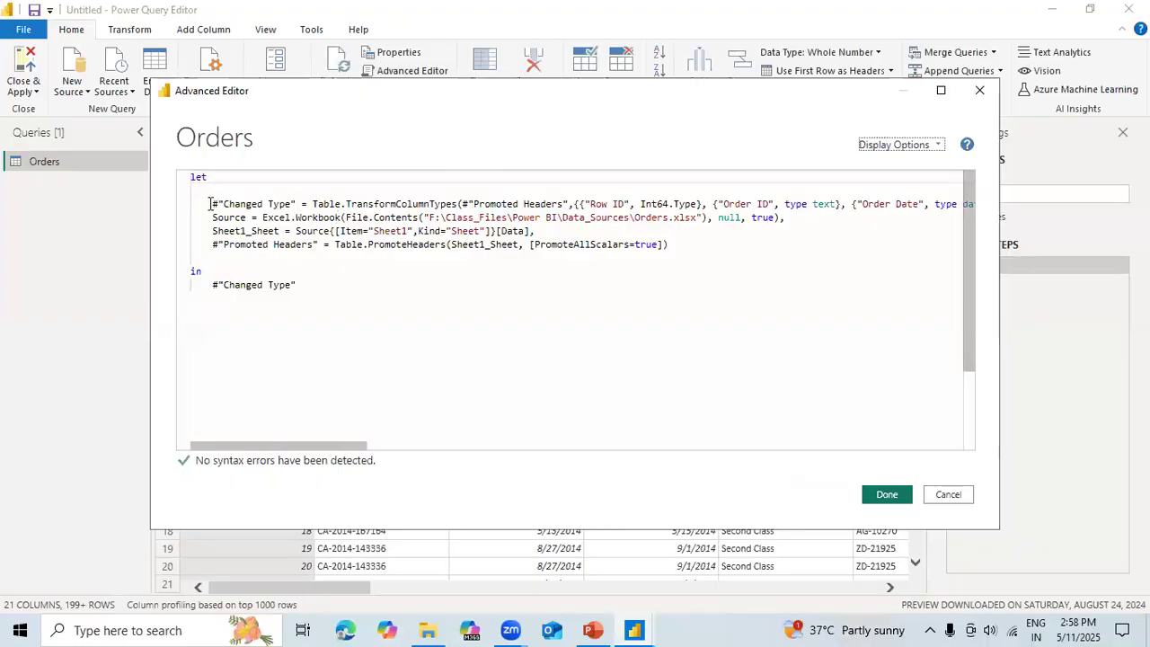
pyautogui.moveTo(209, 204); pyautogui.dragTo(973, 205)
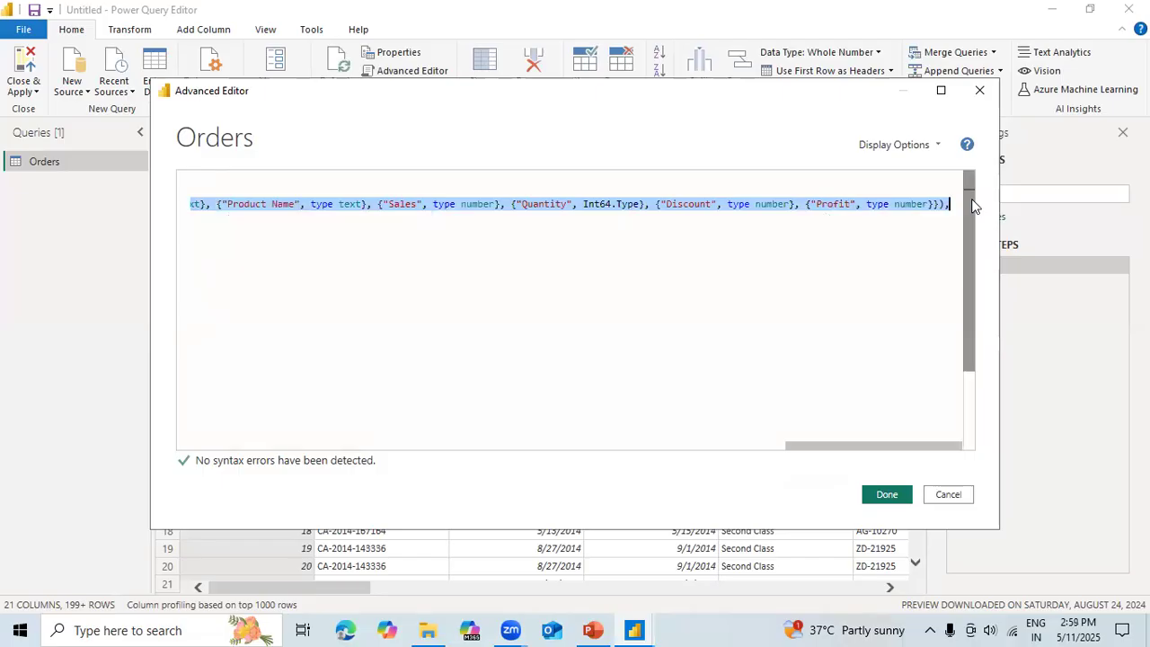
pyautogui.press('Delete')
pyautogui.press('Down')
pyautogui.press('Down')
pyautogui.press('Down')
pyautogui.press('Down')
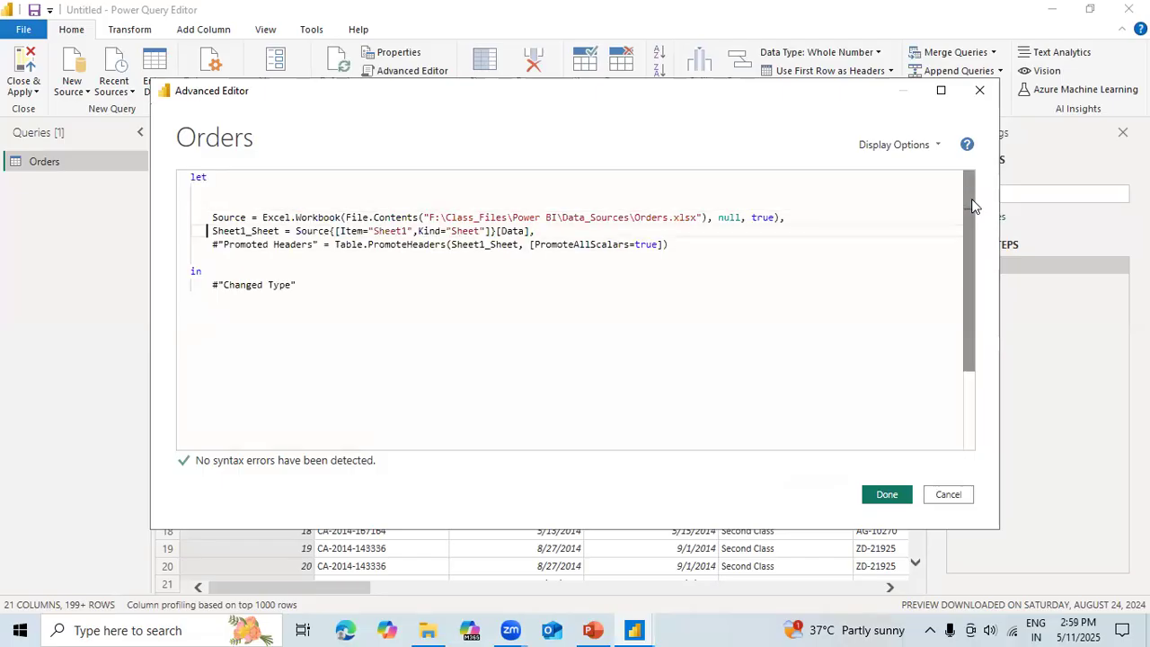
pyautogui.hotkey('ctrl', 'v')
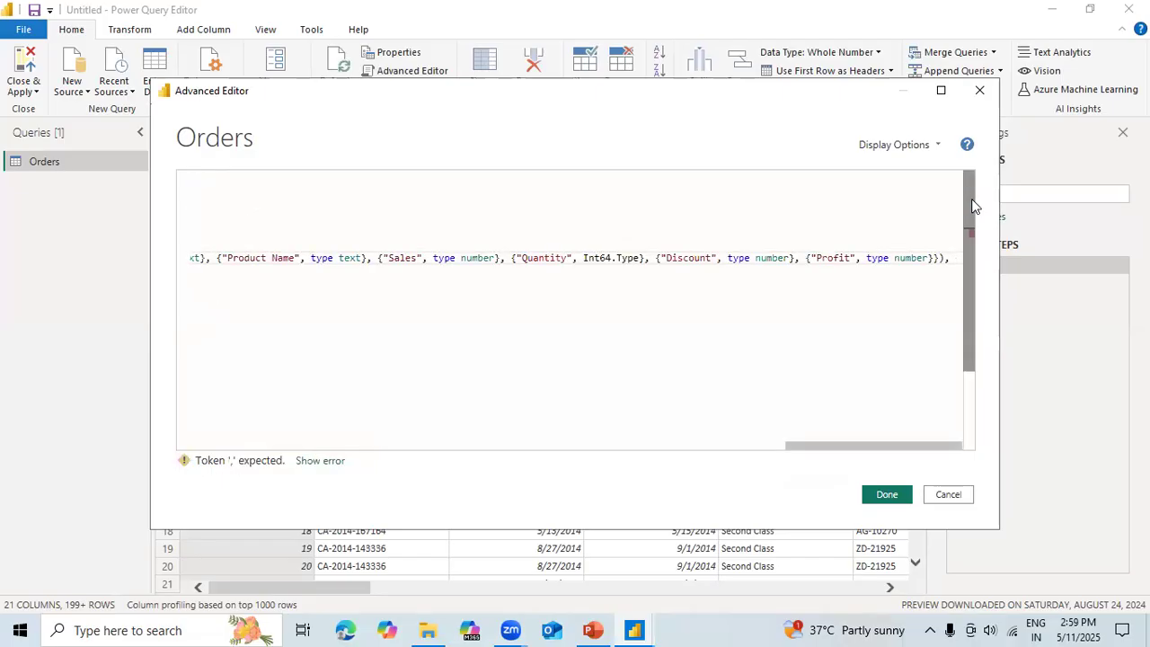
# Step: Add a comma after the Promoted Headers line, drop the one ending the Changed Type line, and apply the M code
pyautogui.press('Up')
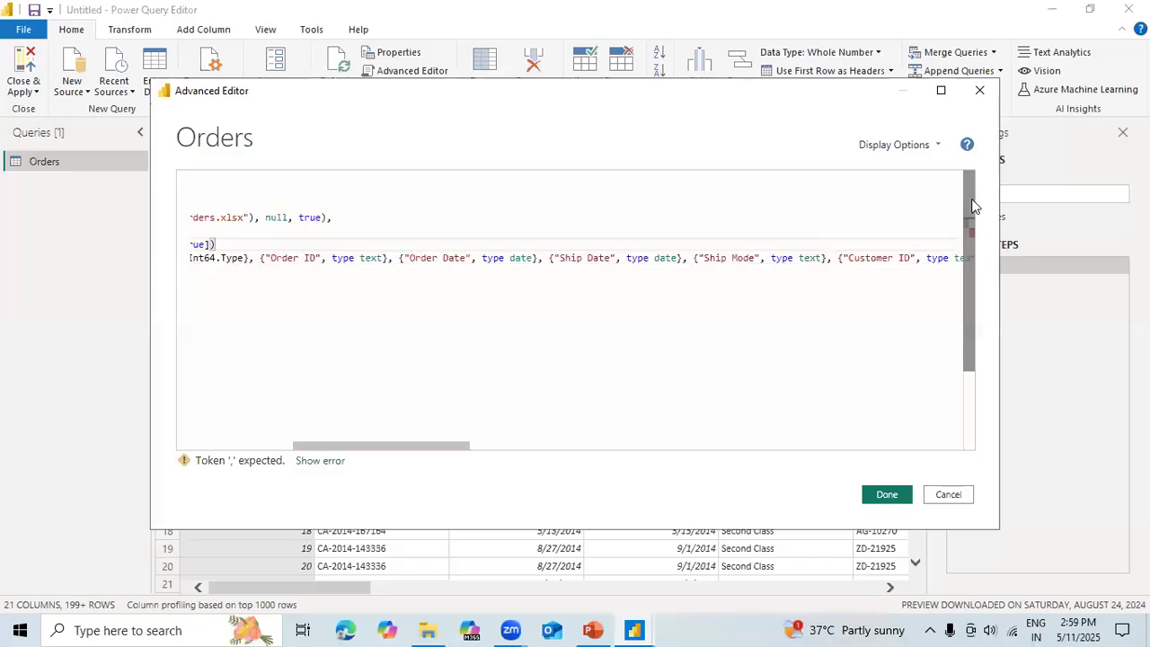
pyautogui.write(',')
pyautogui.press('Down')
pyautogui.press('Down')
pyautogui.press('Down')
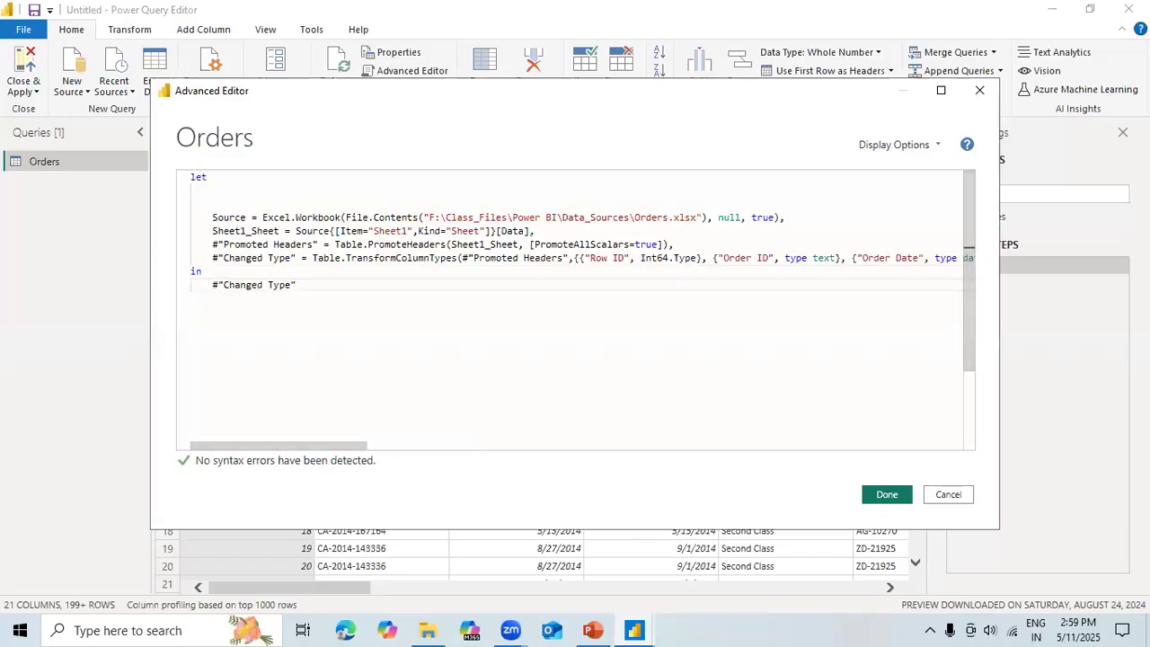
pyautogui.click(887, 494)
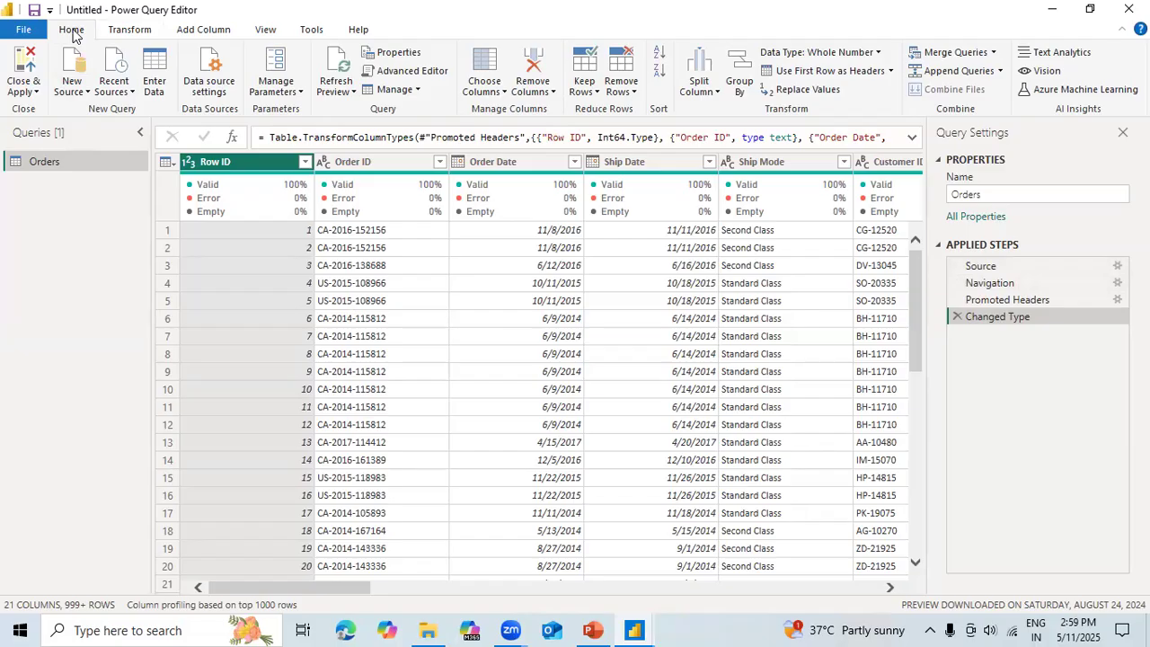
# Step: Review the available new source types and look through the list of recent data sources
pyautogui.click(85, 94)
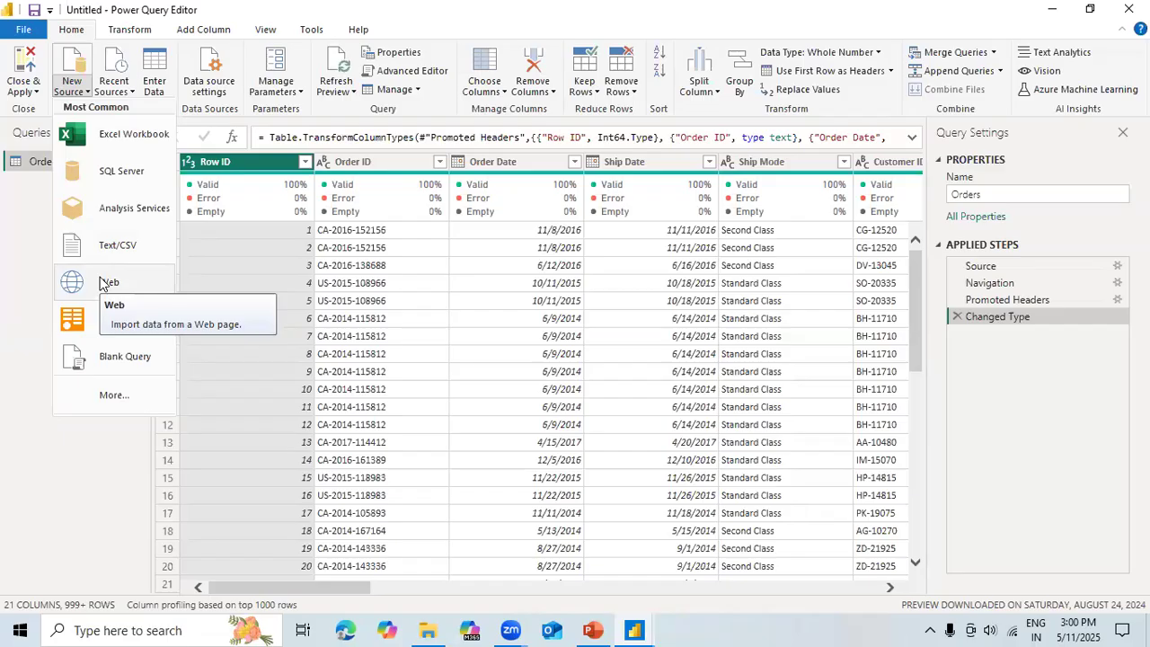
pyautogui.click(126, 93)
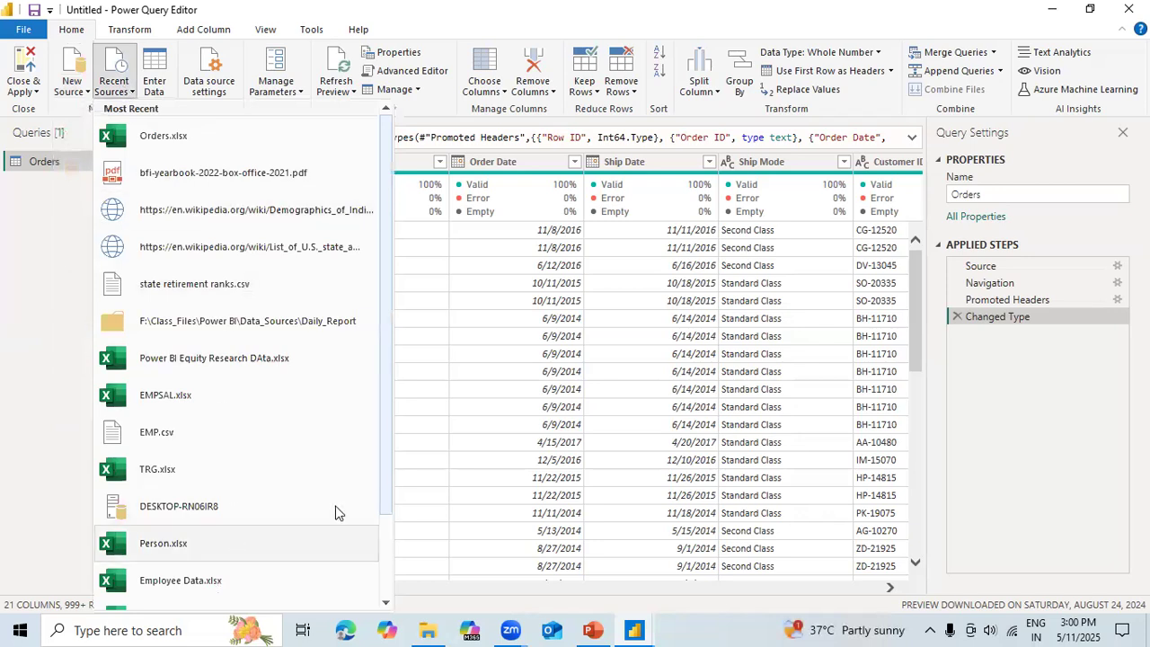
pyautogui.scroll(-2, 379, 544)
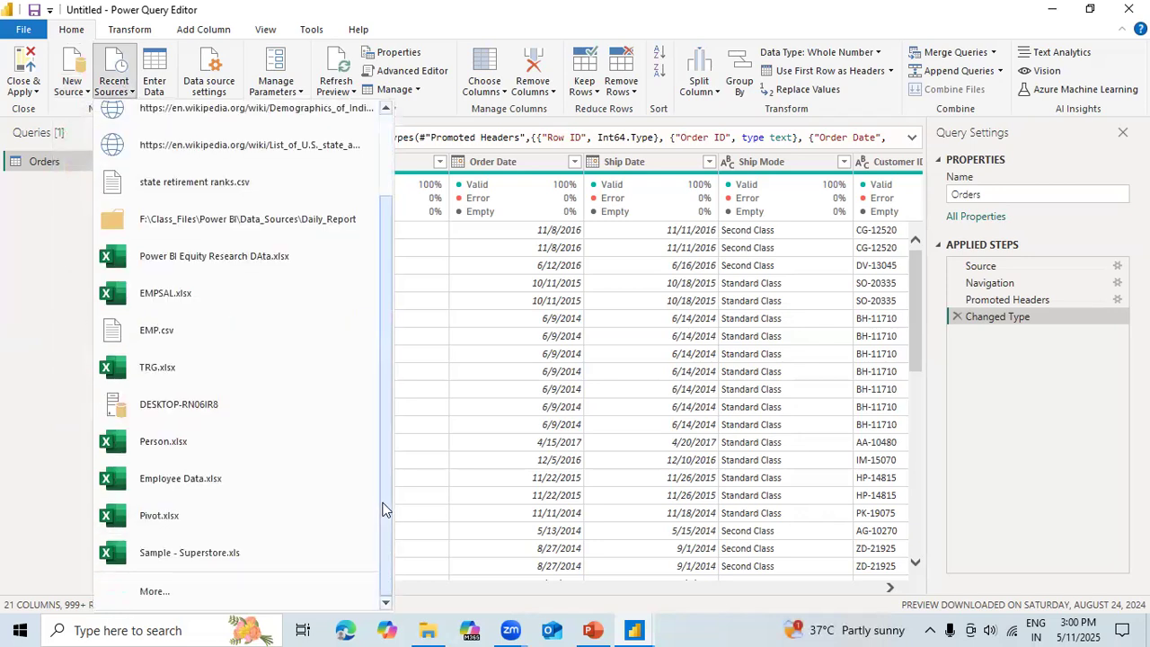
pyautogui.scroll(2, 387, 151)
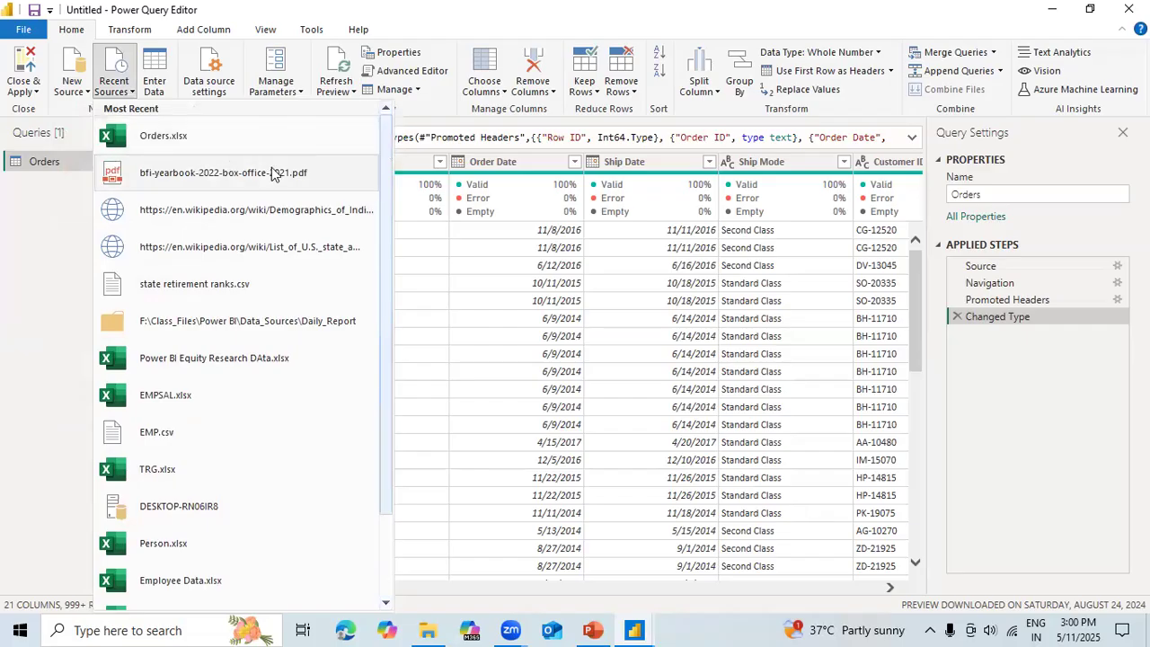
# Step: Connect to the recent source bfi-yearbook-2022-box-office-2021.pdf and preview its tables from Table001 (Page 2) to Table005 (Page 5)
pyautogui.click(191, 176)
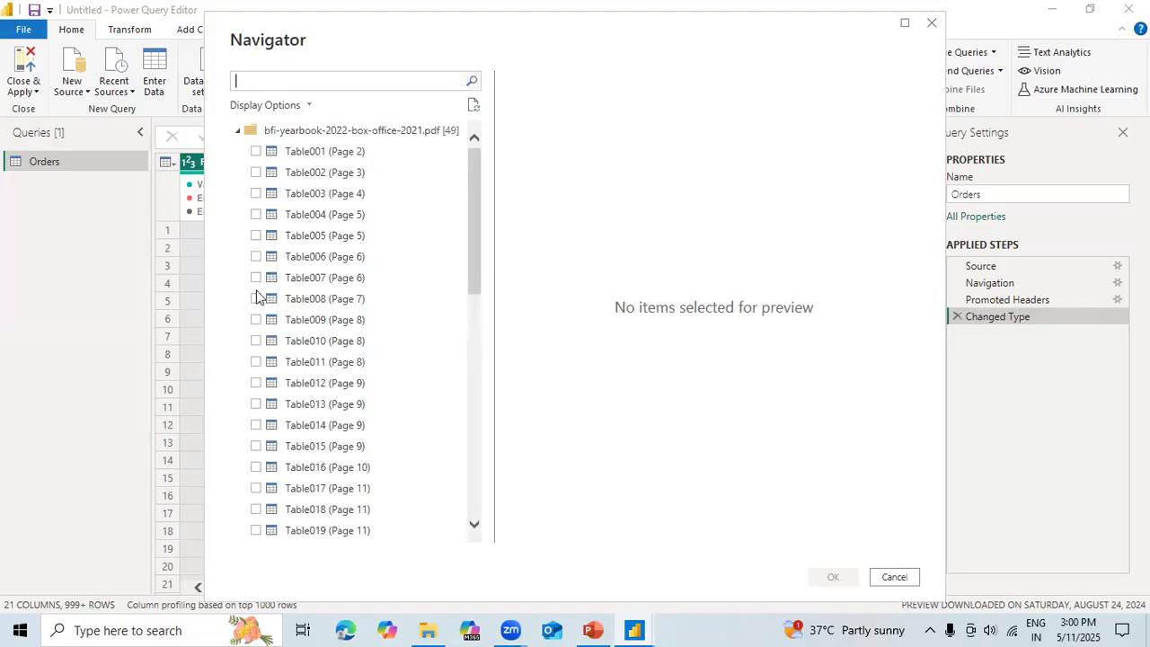
pyautogui.click(279, 154)
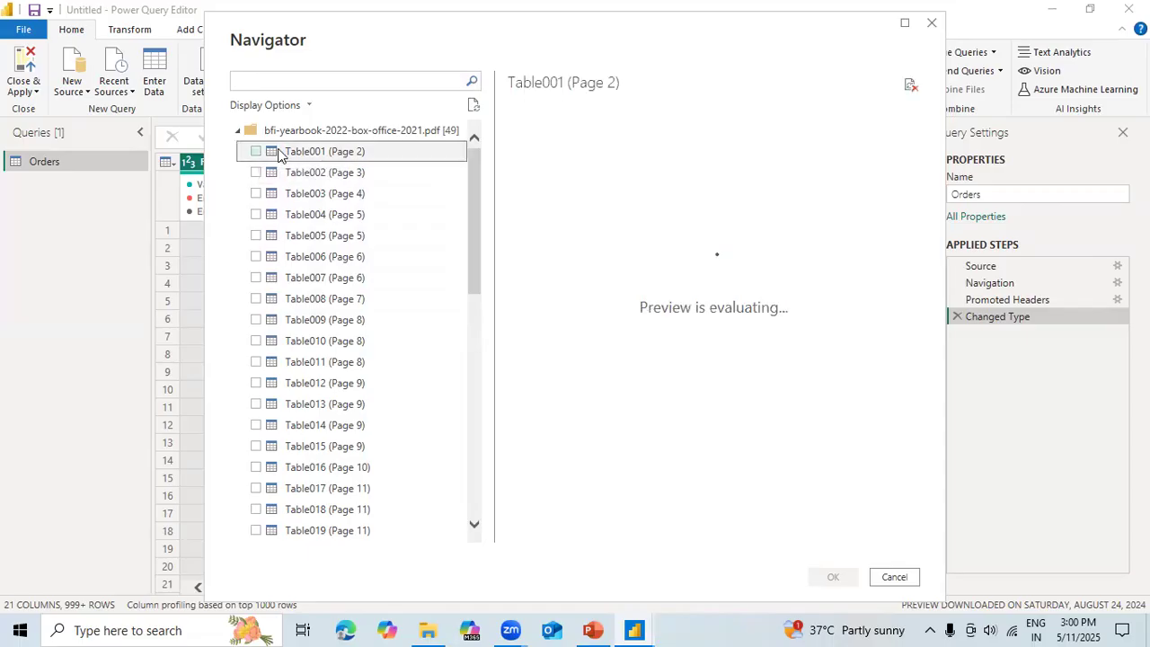
pyautogui.click(291, 179)
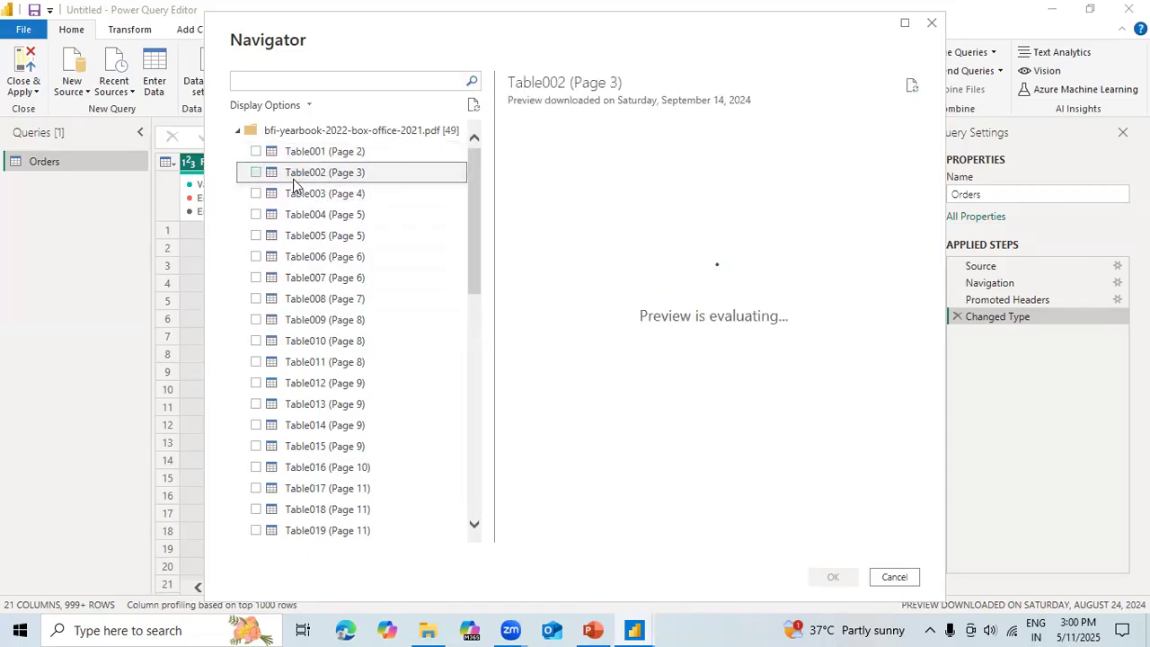
pyautogui.click(303, 192)
pyautogui.click(305, 213)
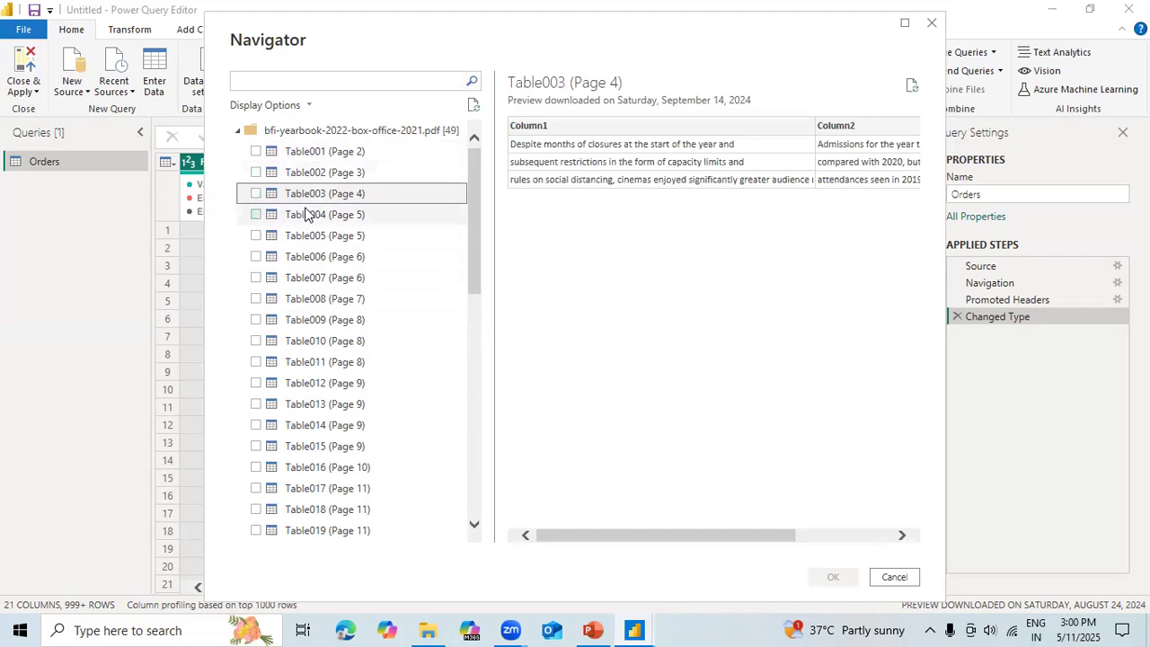
pyautogui.click(309, 234)
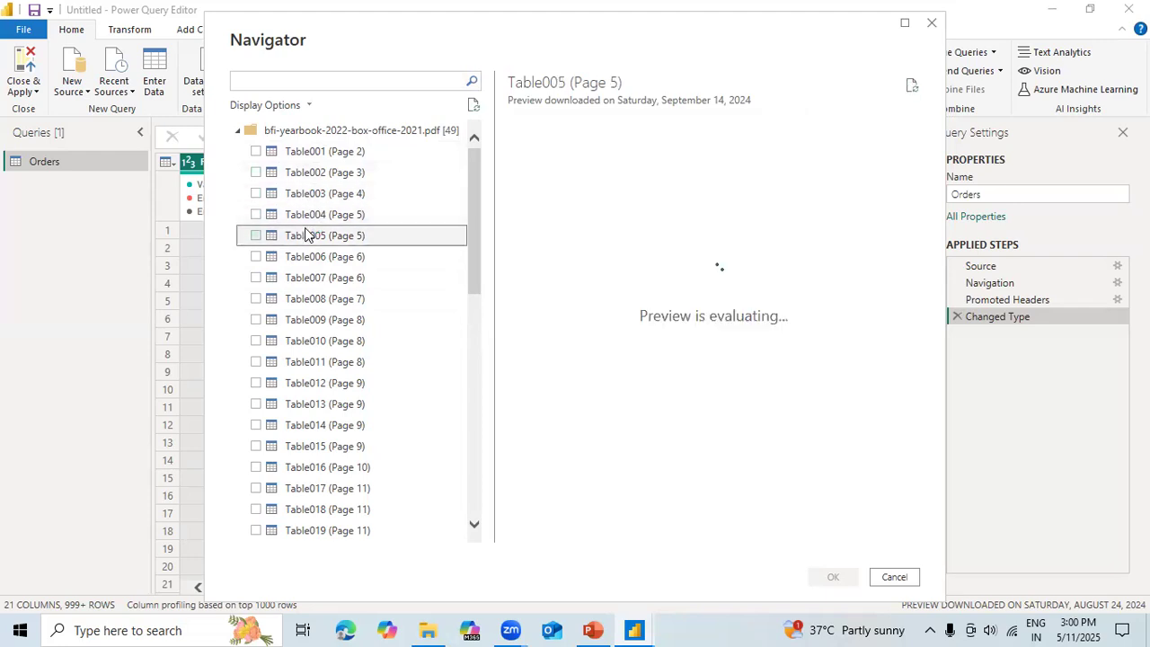
pyautogui.click(307, 216)
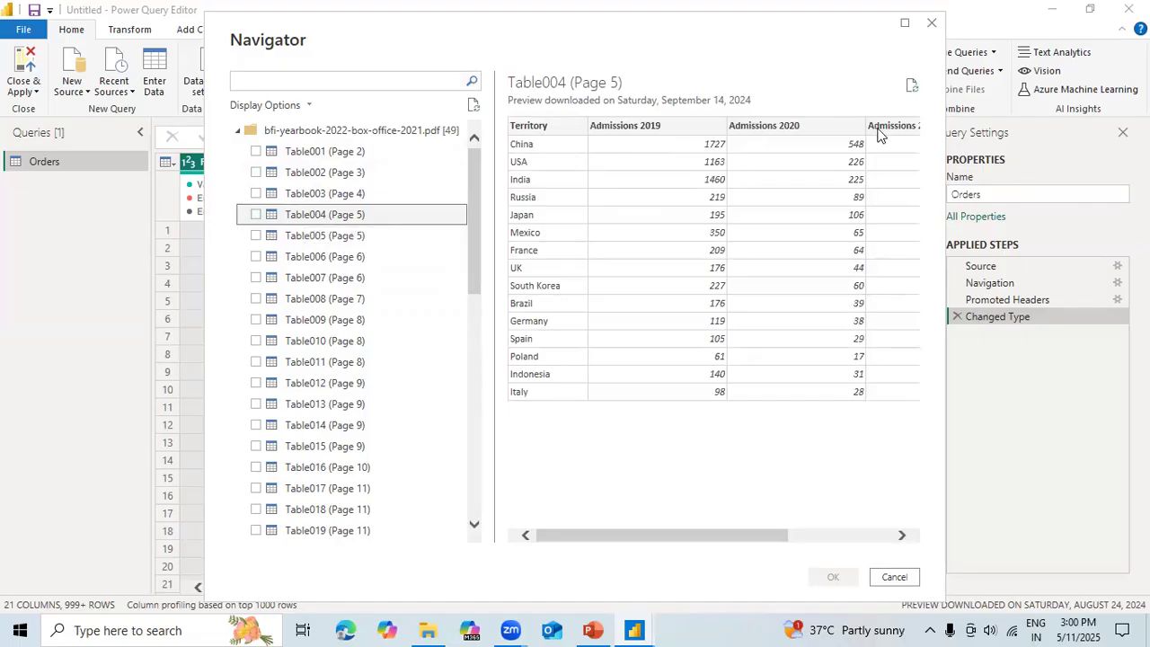
# Step: Load Table004 (Page 5) from the PDF as a new query and dismiss the notice about the preview's age
pyautogui.click(256, 214)
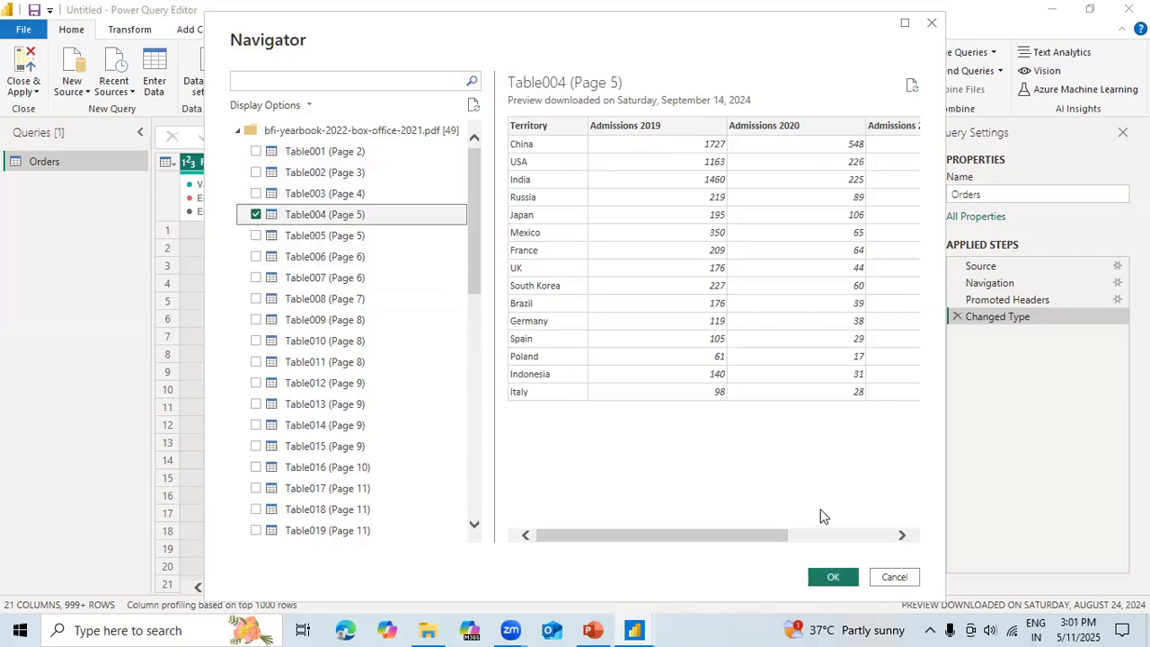
pyautogui.click(832, 579)
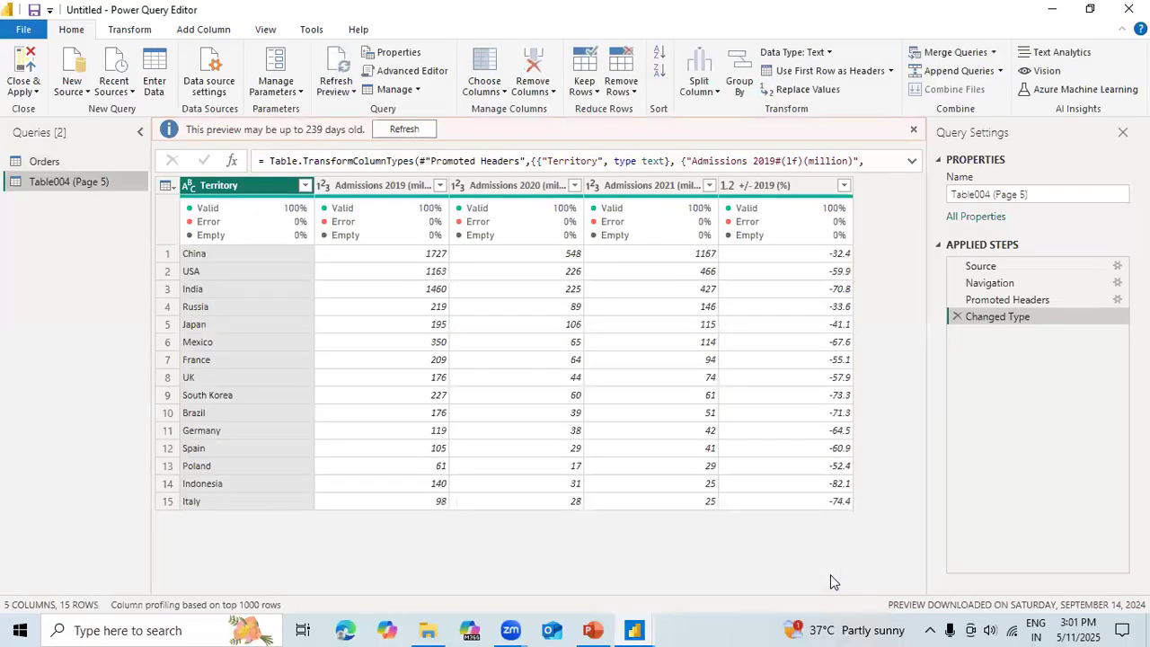
pyautogui.click(914, 131)
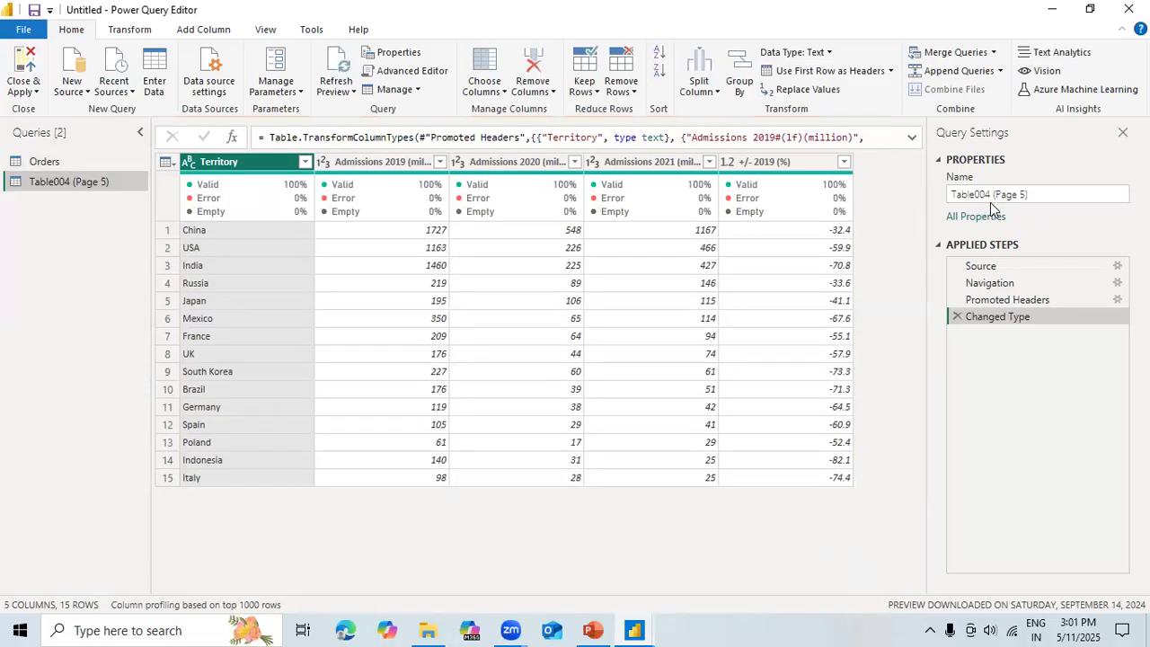
# Step: Rename the Table004 (Page 5) query to Films
pyautogui.click(1057, 194)
pyautogui.press('BackSpace')
pyautogui.press('BackSpace')
pyautogui.press('BackSpace')
pyautogui.press('BackSpace')
pyautogui.press('BackSpace')
pyautogui.press('BackSpace')
pyautogui.press('BackSpace')
pyautogui.press('BackSpace')
pyautogui.press('BackSpace')
pyautogui.press('BackSpace')
pyautogui.press('BackSpace')
pyautogui.press('BackSpace')
pyautogui.press('BackSpace')
pyautogui.press('BackSpace')
pyautogui.press('BackSpace')
pyautogui.press('BackSpace')
pyautogui.press('BackSpace')
pyautogui.write('Fi')
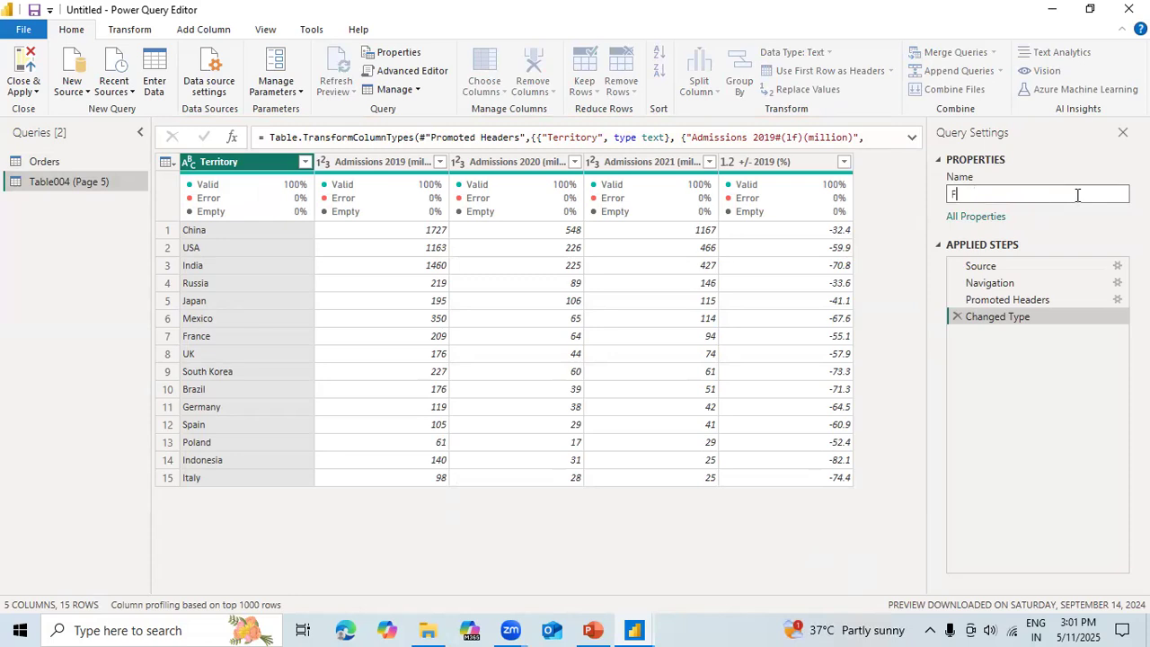
pyautogui.write('lms')
pyautogui.click(1012, 451)
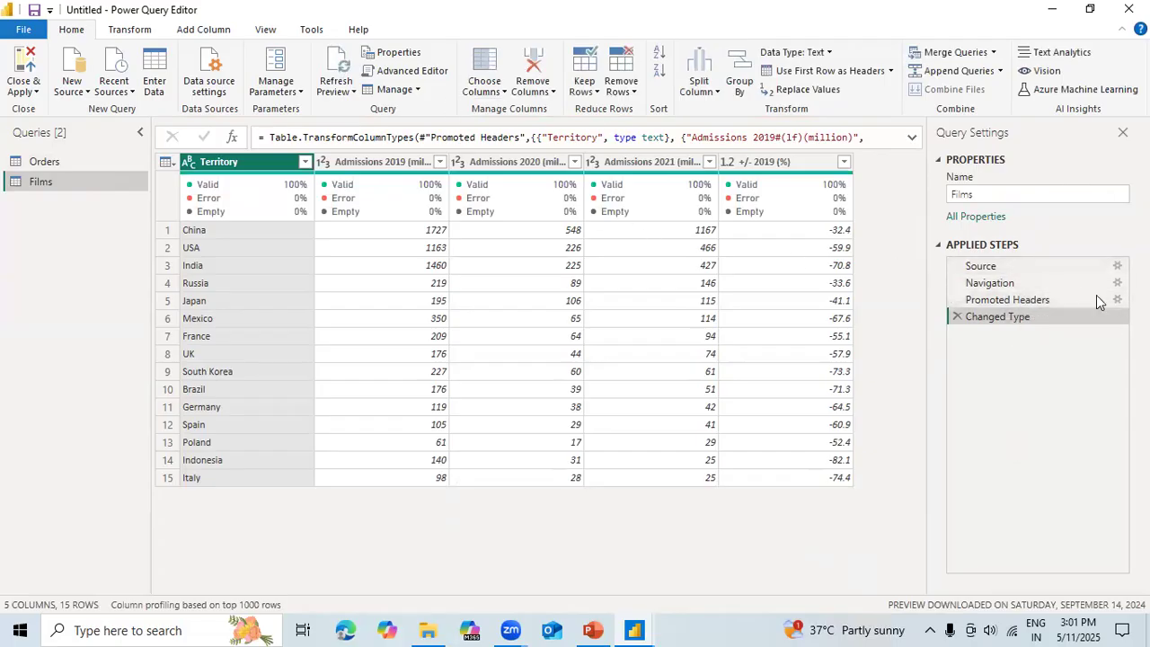
# Step: Examine the M code of the Films query and close it without changes
pyautogui.click(401, 72)
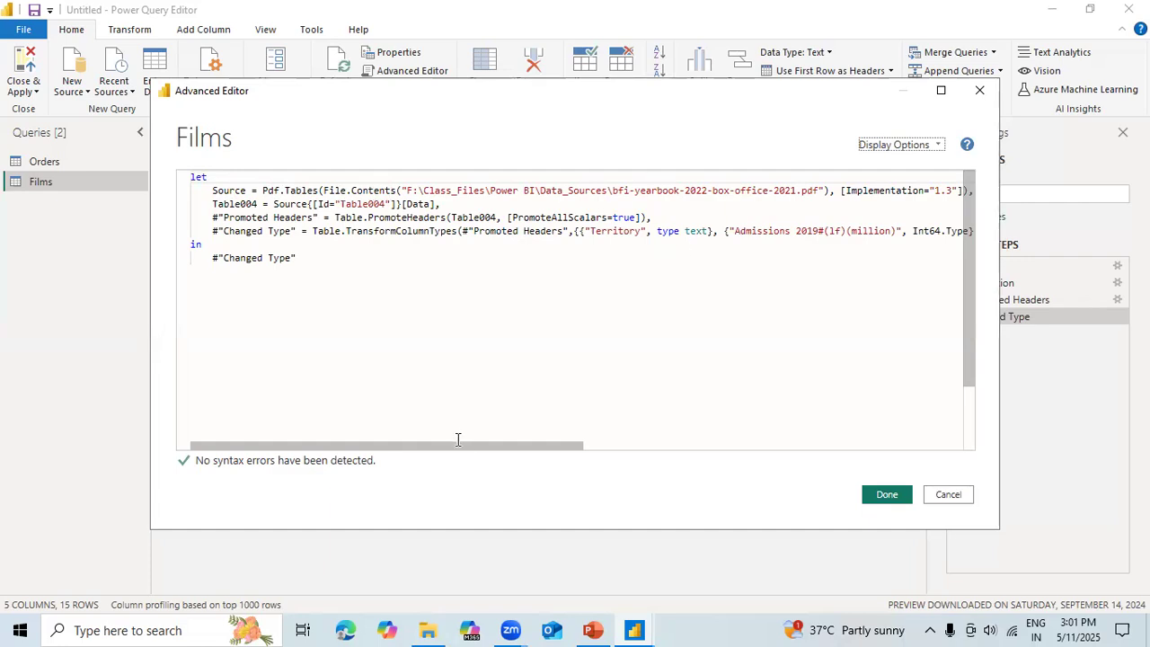
pyautogui.click(948, 494)
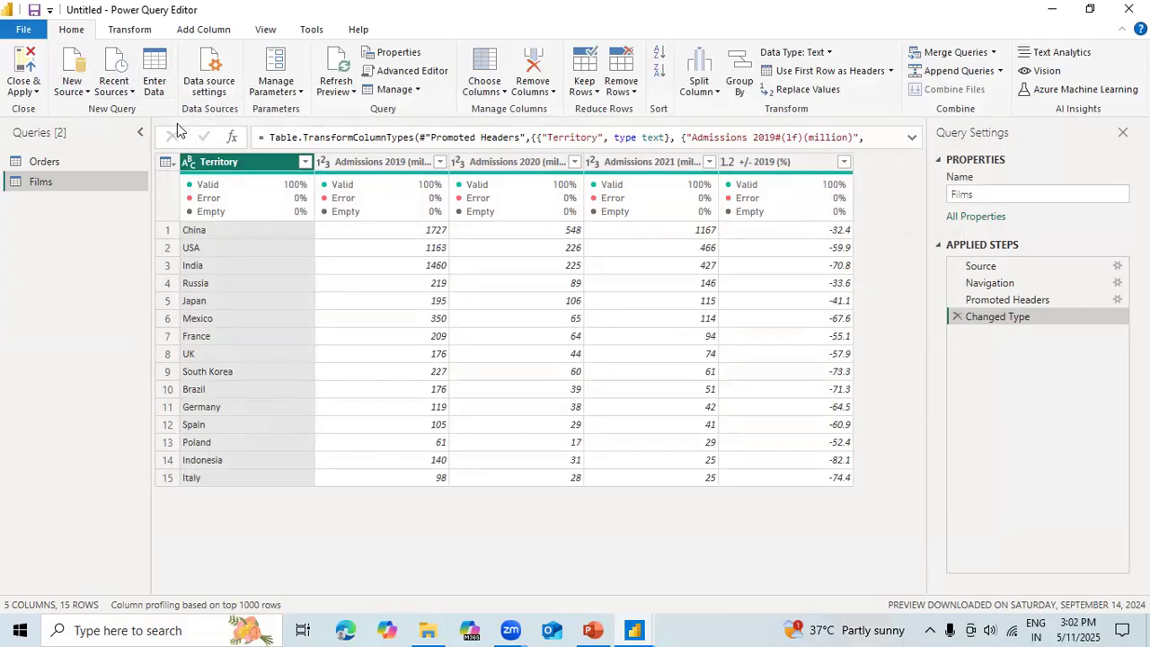
# Step: Start a manually entered table and add three more columns so that it has four
pyautogui.click(157, 88)
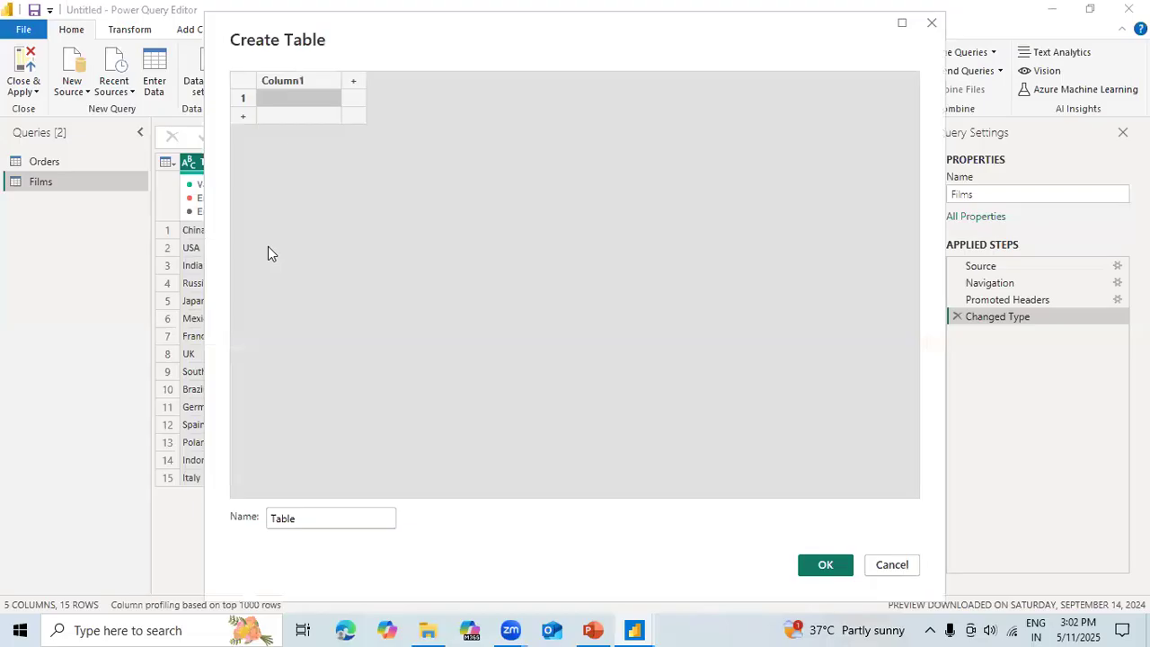
pyautogui.click(356, 83)
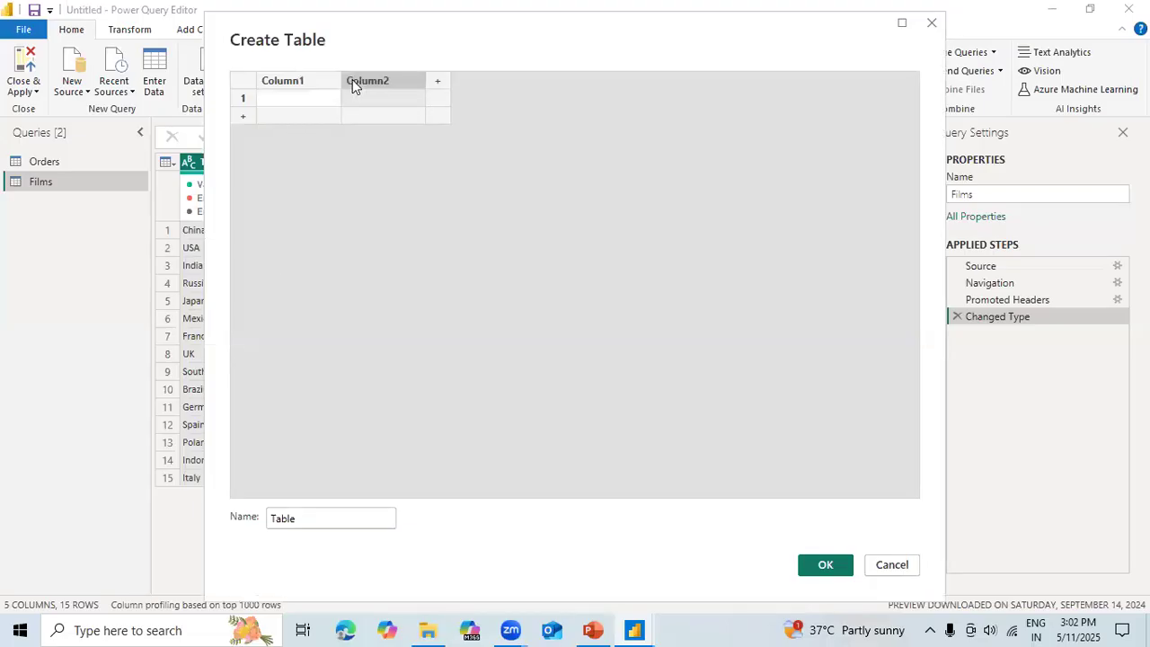
pyautogui.click(440, 81)
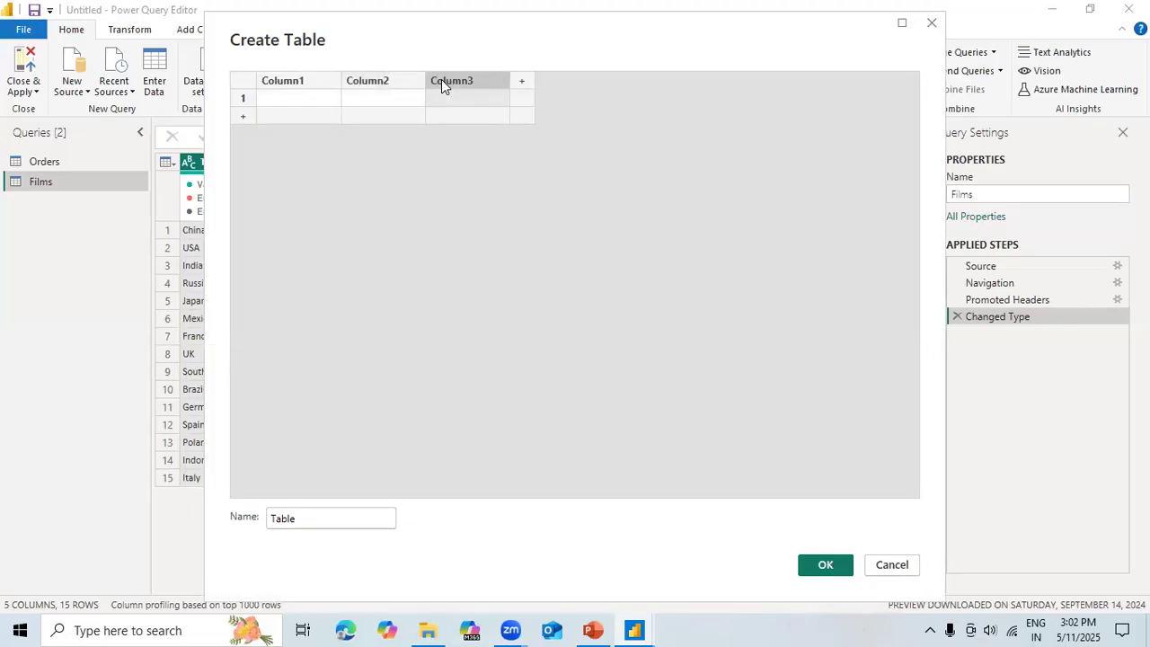
pyautogui.click(520, 81)
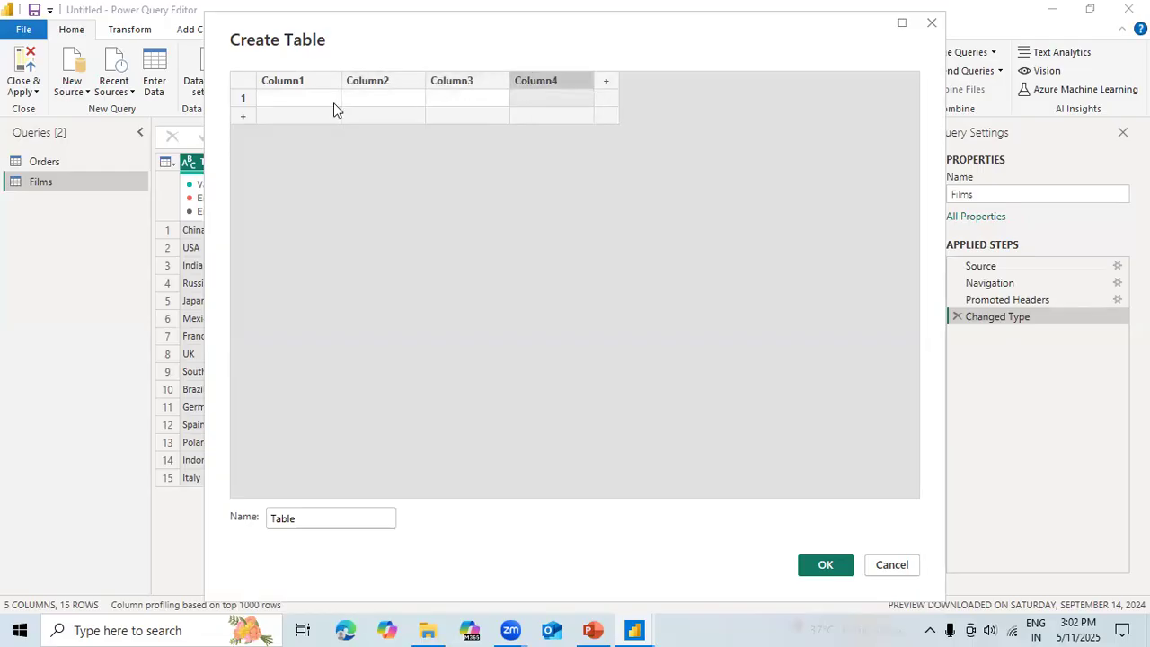
# Step: Rename the new table's first column Sr.No and fill its rows with 1, 2, 3, 4 and 5
pyautogui.click(297, 81)
pyautogui.doubleClick(297, 81)
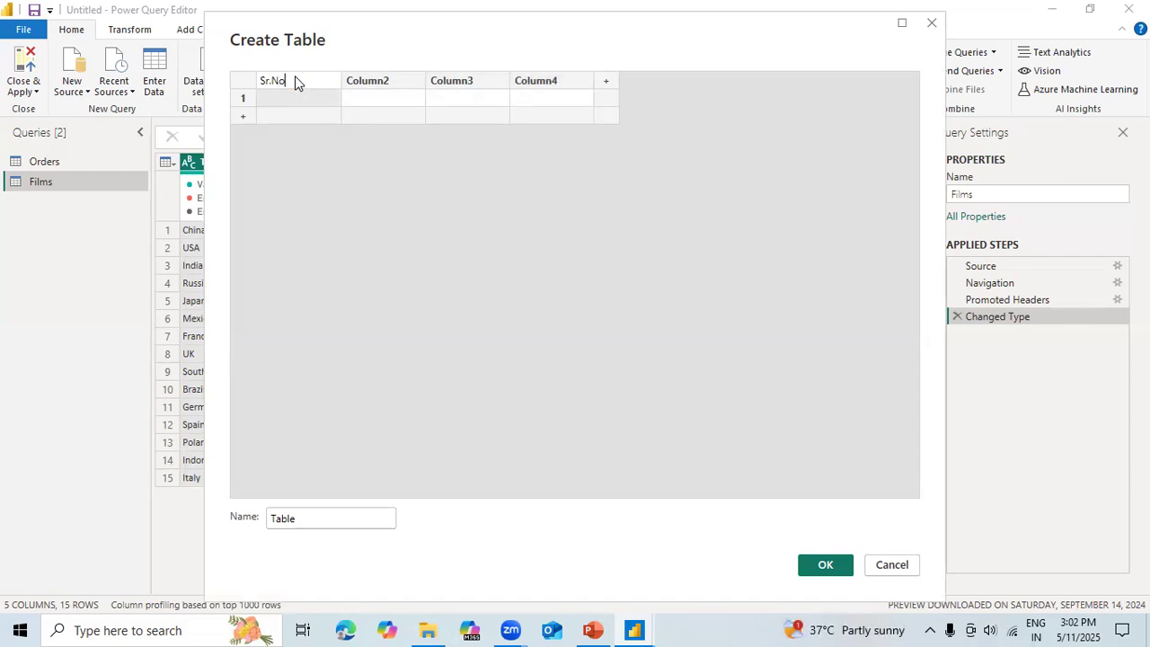
pyautogui.click(309, 96)
pyautogui.write('1')
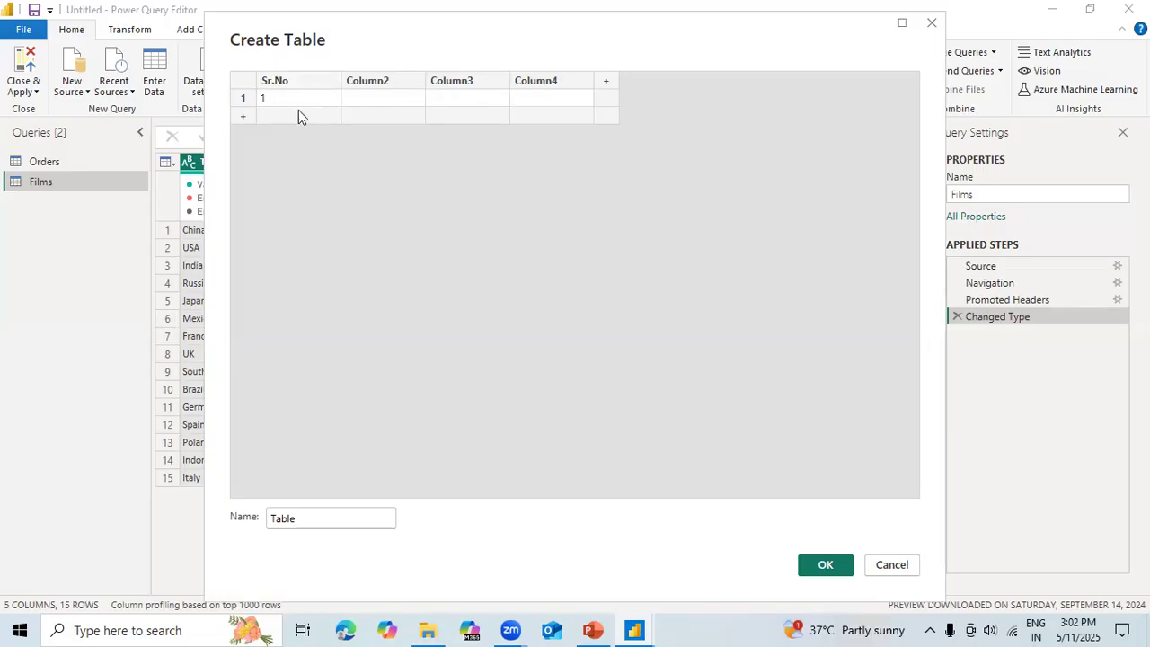
pyautogui.click(299, 111)
pyautogui.write('2')
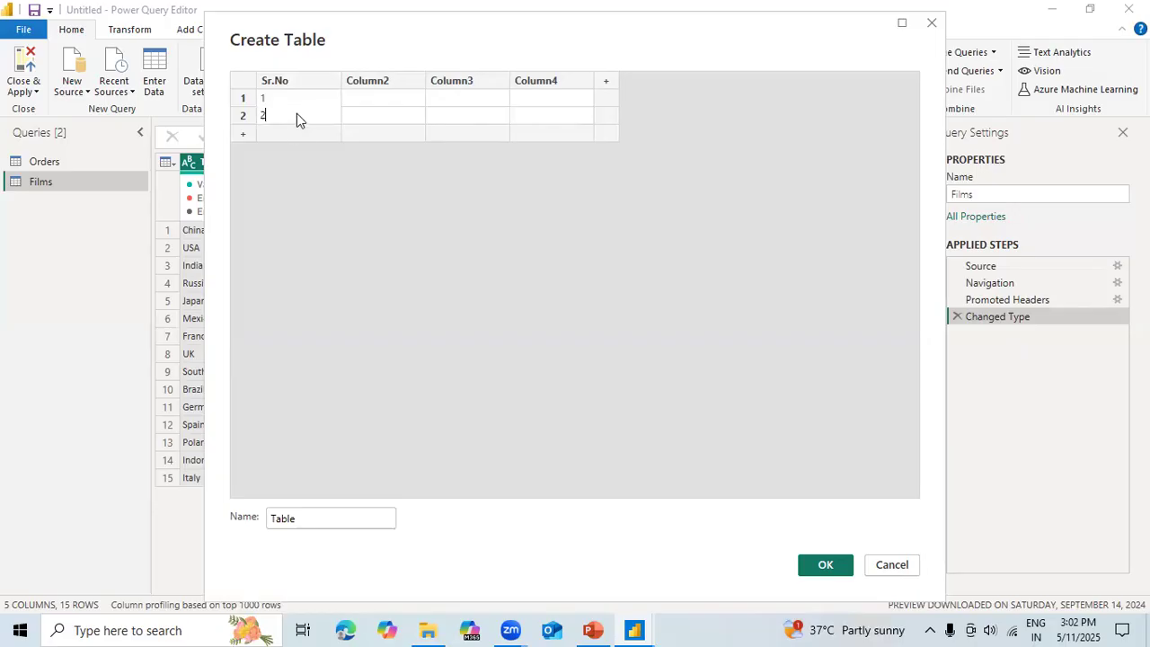
pyautogui.click(291, 131)
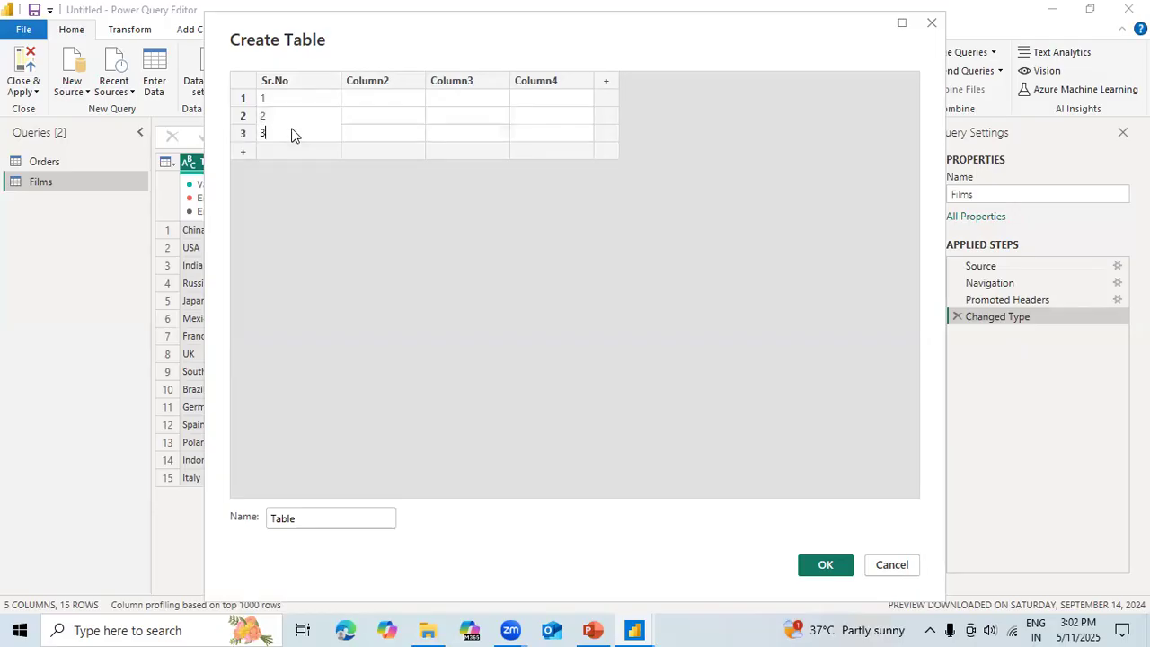
pyautogui.write('3')
pyautogui.click(288, 153)
pyautogui.write('4')
pyautogui.click(285, 167)
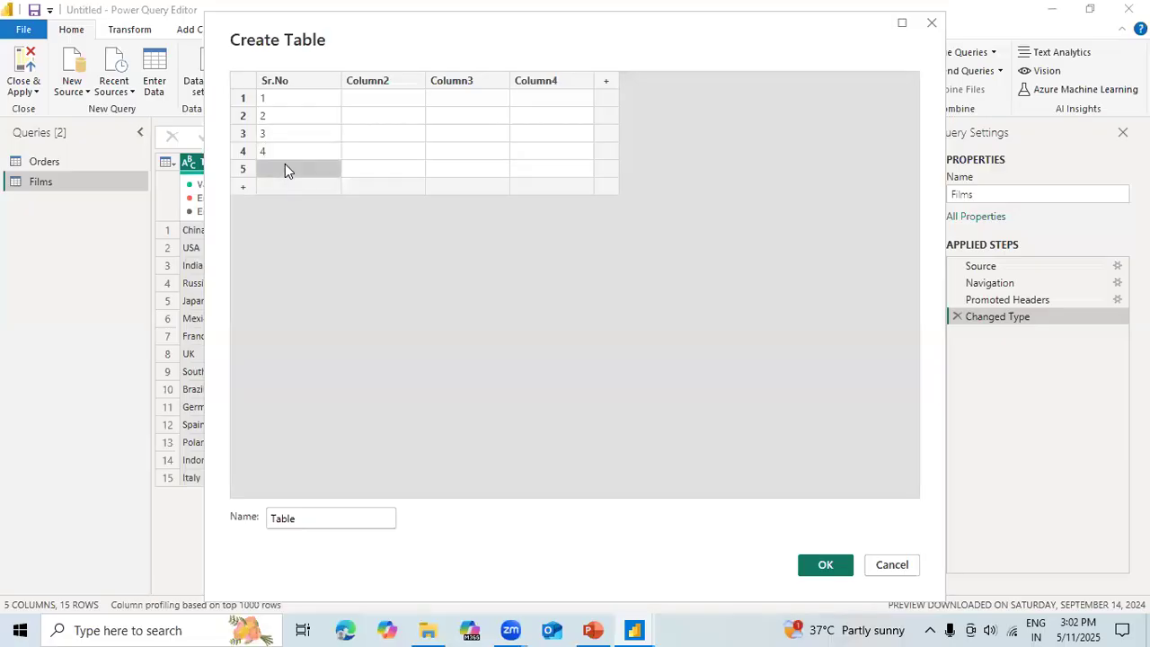
pyautogui.write('5')
# Step: Rename the second column Product and fill its five rows with P001, P002, P003, P004 and P005
pyautogui.doubleClick(387, 80)
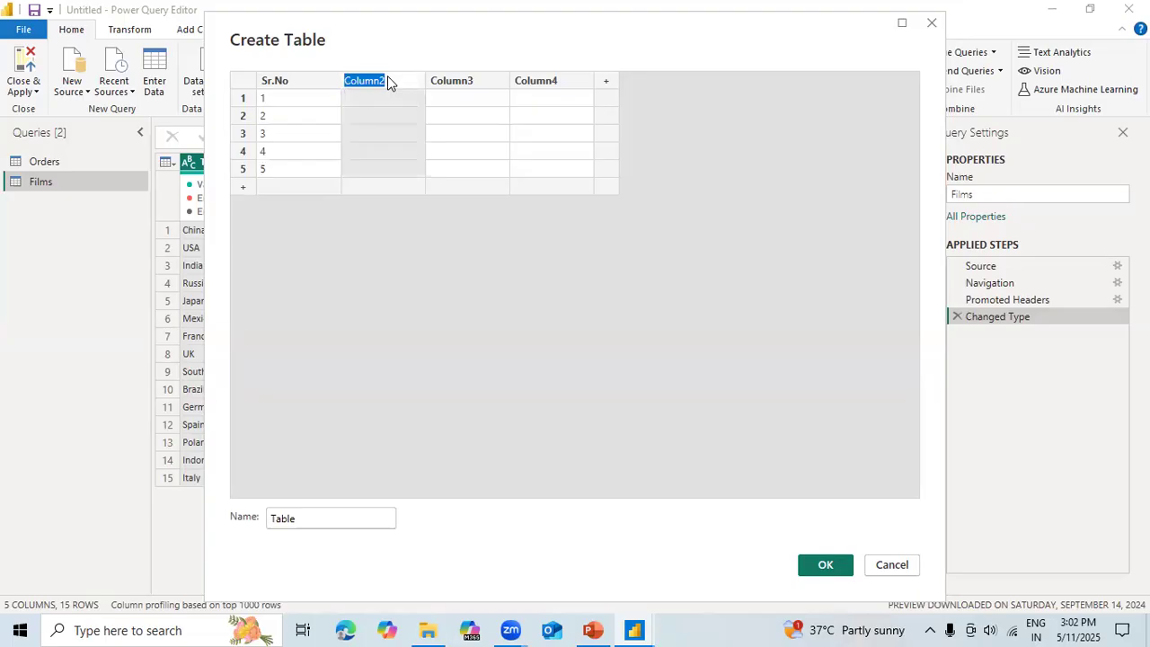
pyautogui.write('Product')
pyautogui.click(391, 97)
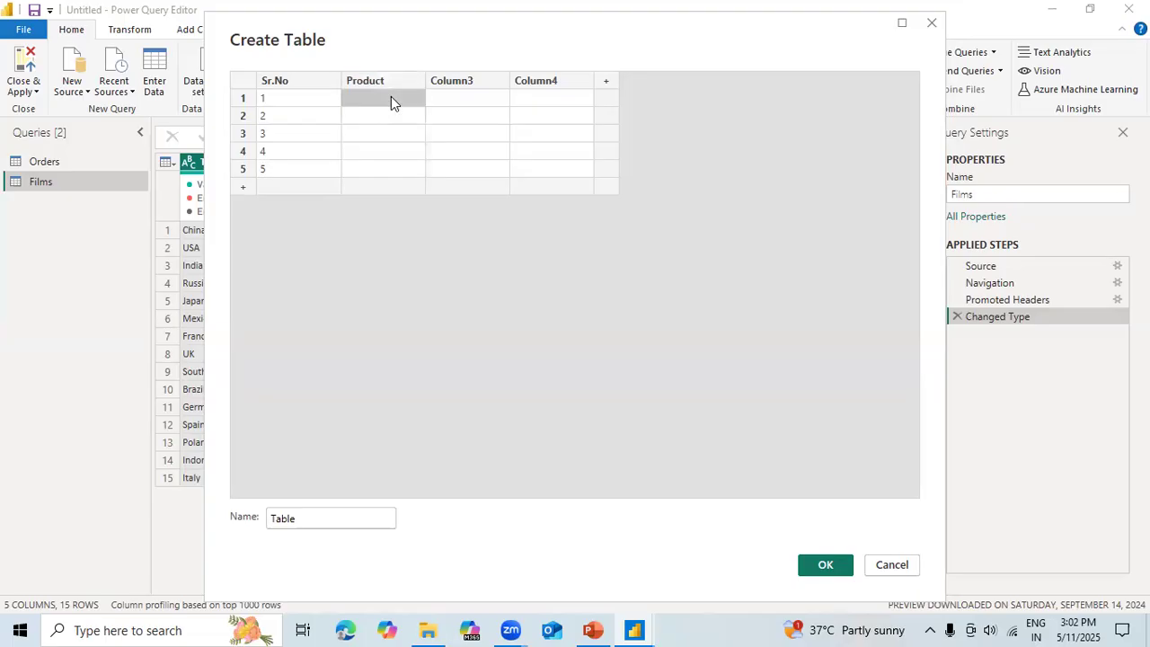
pyautogui.write('P001')
pyautogui.click(387, 106)
pyautogui.click(377, 113)
pyautogui.click(377, 113)
pyautogui.click(377, 133)
pyautogui.click(378, 133)
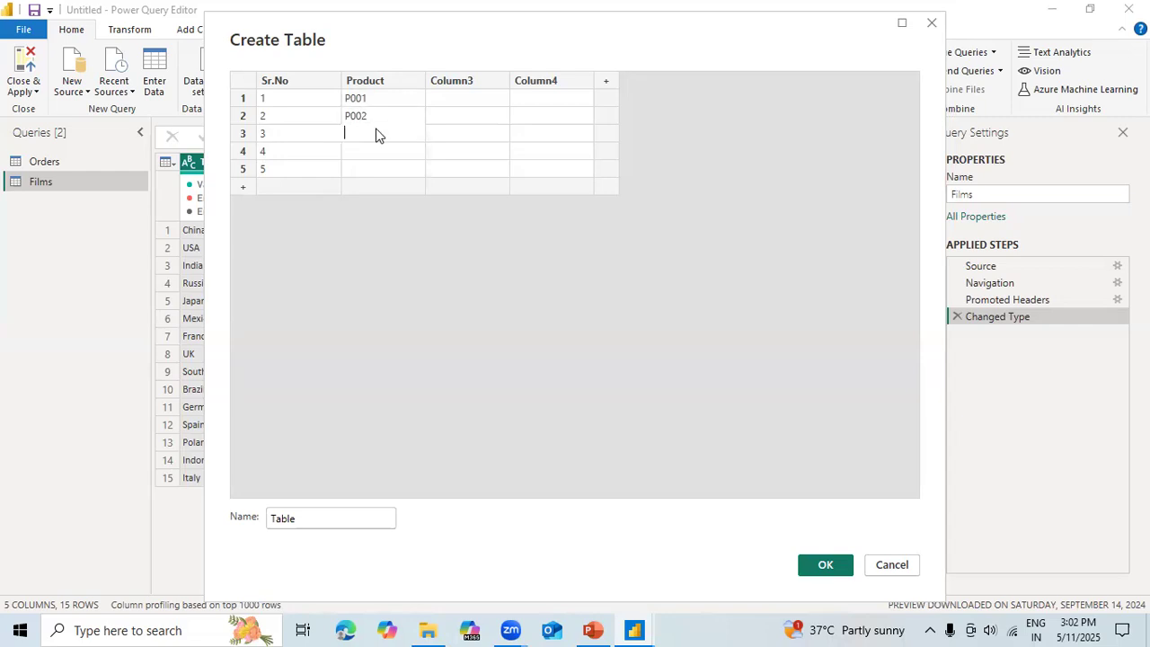
pyautogui.write('P003')
pyautogui.click(373, 153)
pyautogui.press('BackSpace')
pyautogui.press('BackSpace')
pyautogui.press('BackSpace')
pyautogui.press('BackSpace')
pyautogui.write('P004')
pyautogui.click(389, 166)
pyautogui.write('P')
# Step: Rename the third column Name and fill its rows with West, East, South, North and Test
pyautogui.click(466, 85)
pyautogui.doubleClick(466, 83)
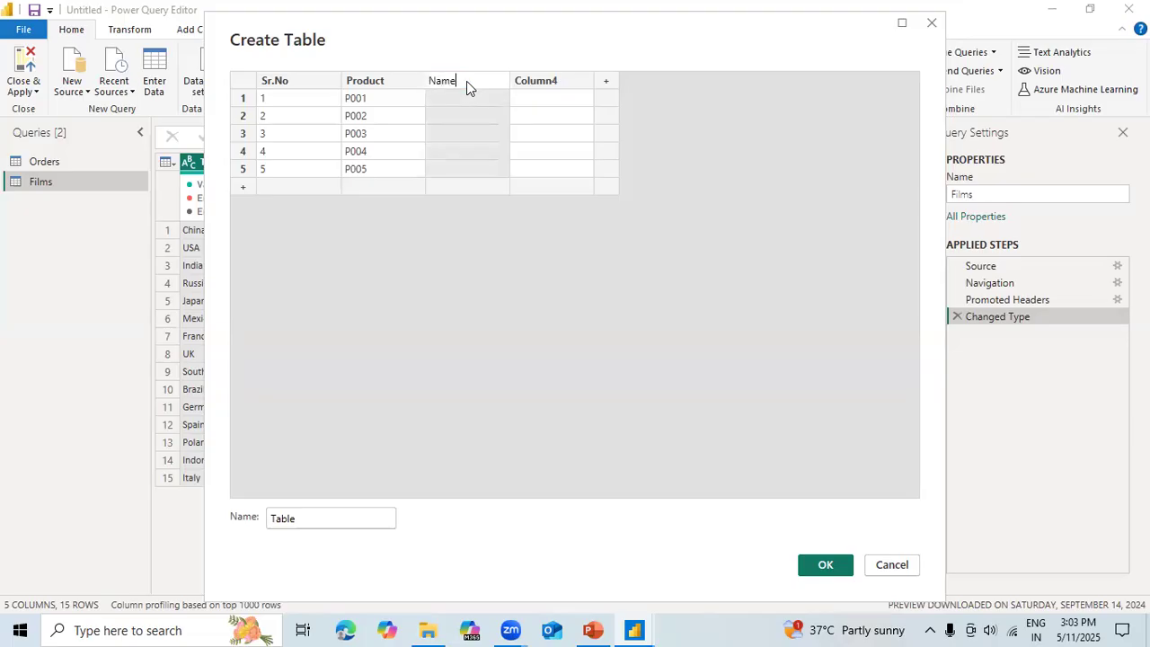
pyautogui.press('Return')
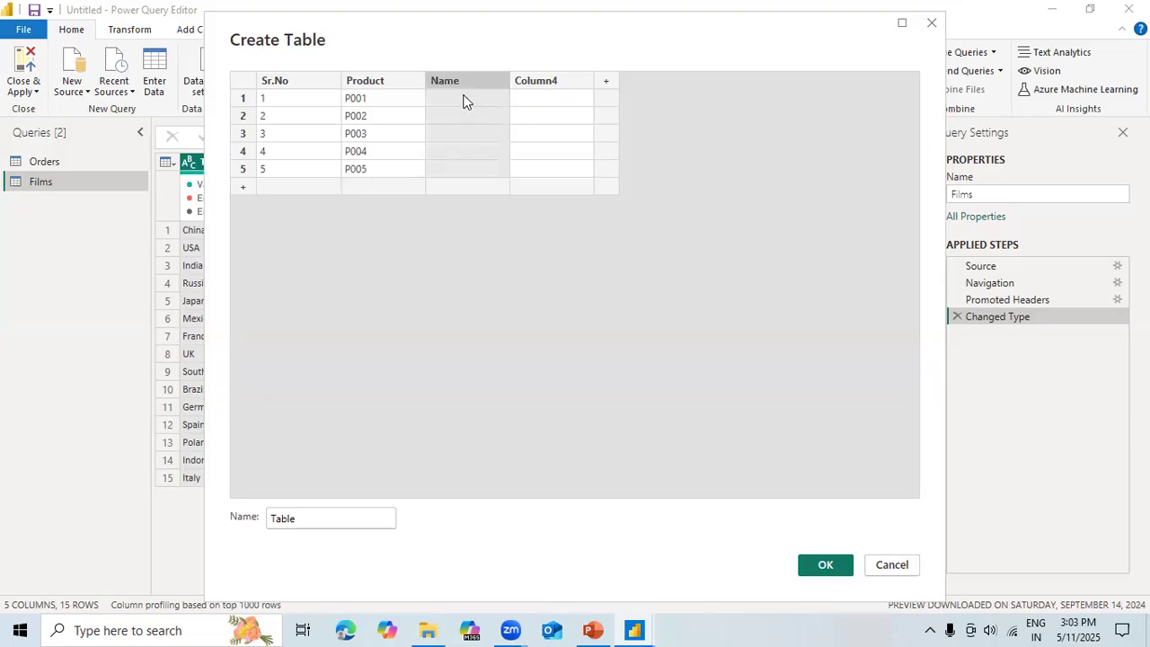
pyautogui.click(464, 97)
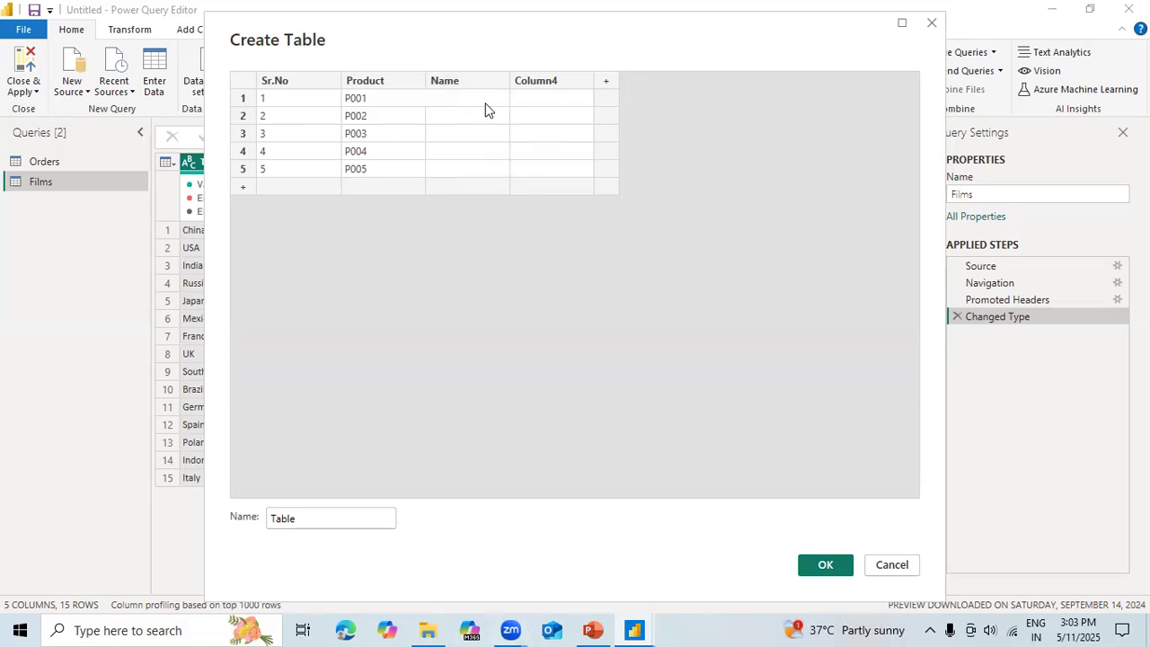
pyautogui.write('West')
pyautogui.press('Return')
pyautogui.write('Est')
pyautogui.press('BackSpace')
pyautogui.press('BackSpace')
pyautogui.write('ast')
pyautogui.press('Return')
pyautogui.write('South')
pyautogui.press('Return')
pyautogui.press('Return')
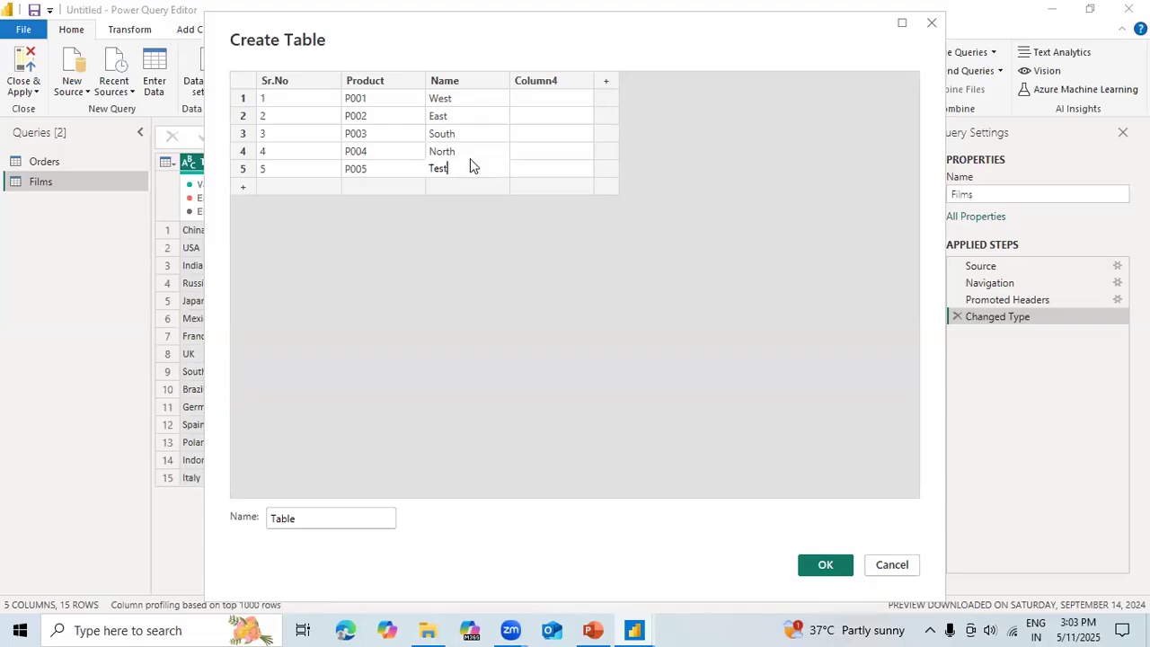
# Step: Rename the fourth column Value and fill its rows with 500, 300, 600, 700 and 800
pyautogui.doubleClick(547, 80)
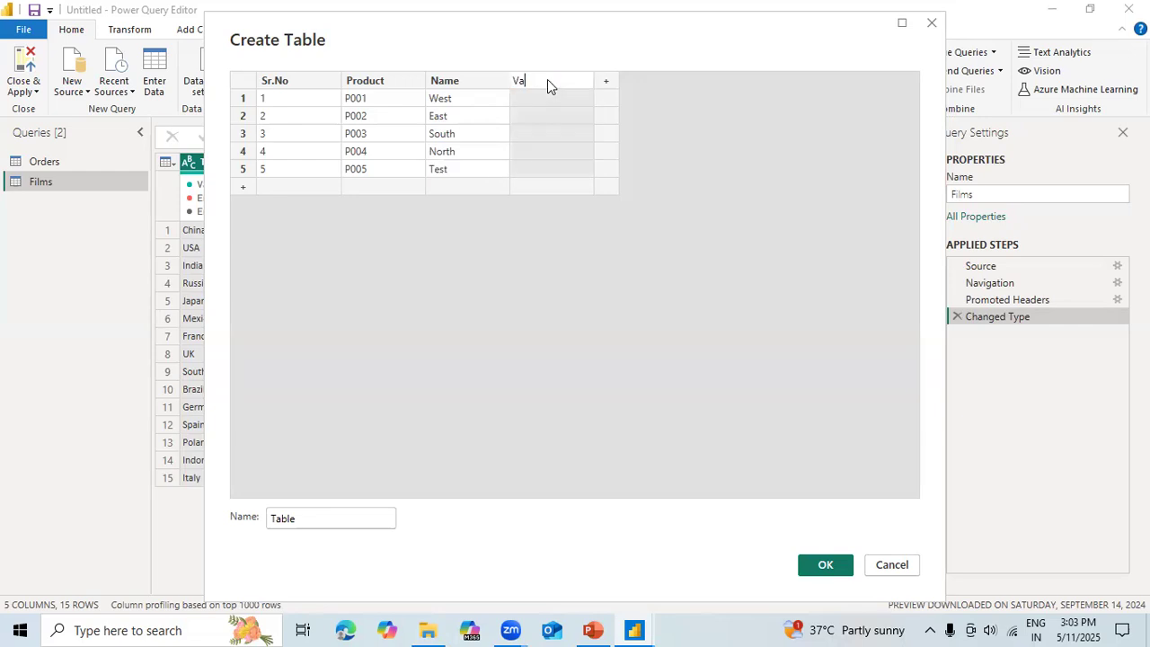
pyautogui.click(542, 99)
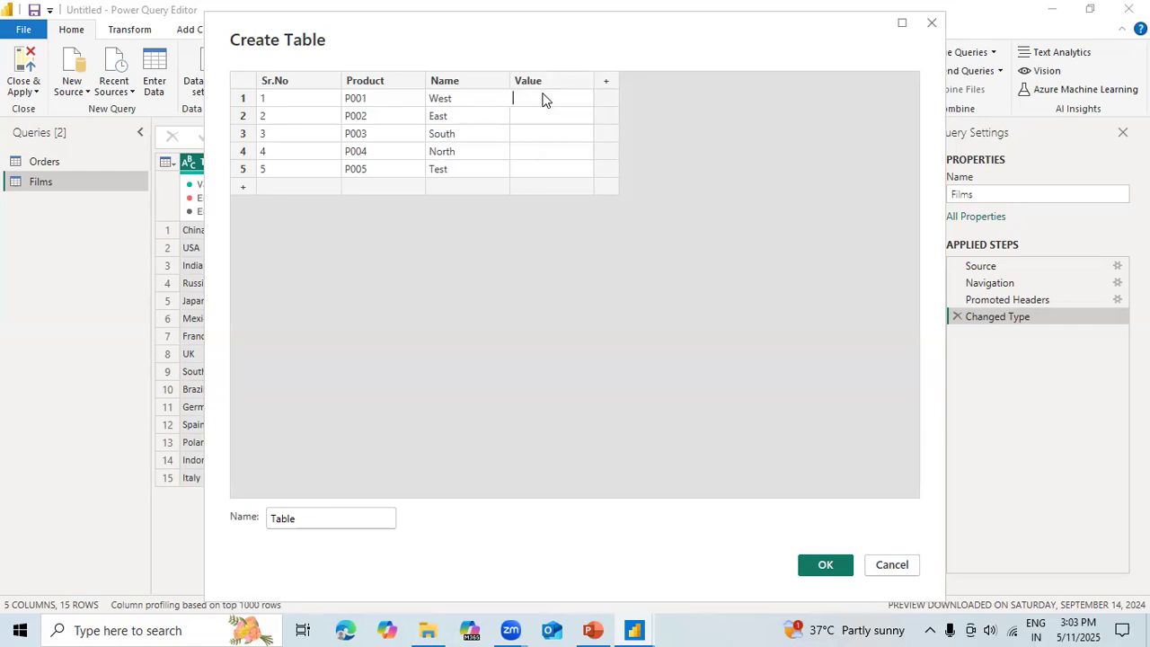
pyautogui.write('500')
pyautogui.click(548, 114)
pyautogui.write('300')
pyautogui.click(546, 136)
pyautogui.click(546, 136)
pyautogui.write('600')
pyautogui.press('Return')
pyautogui.write('700')
pyautogui.press('Return')
pyautogui.write('800')
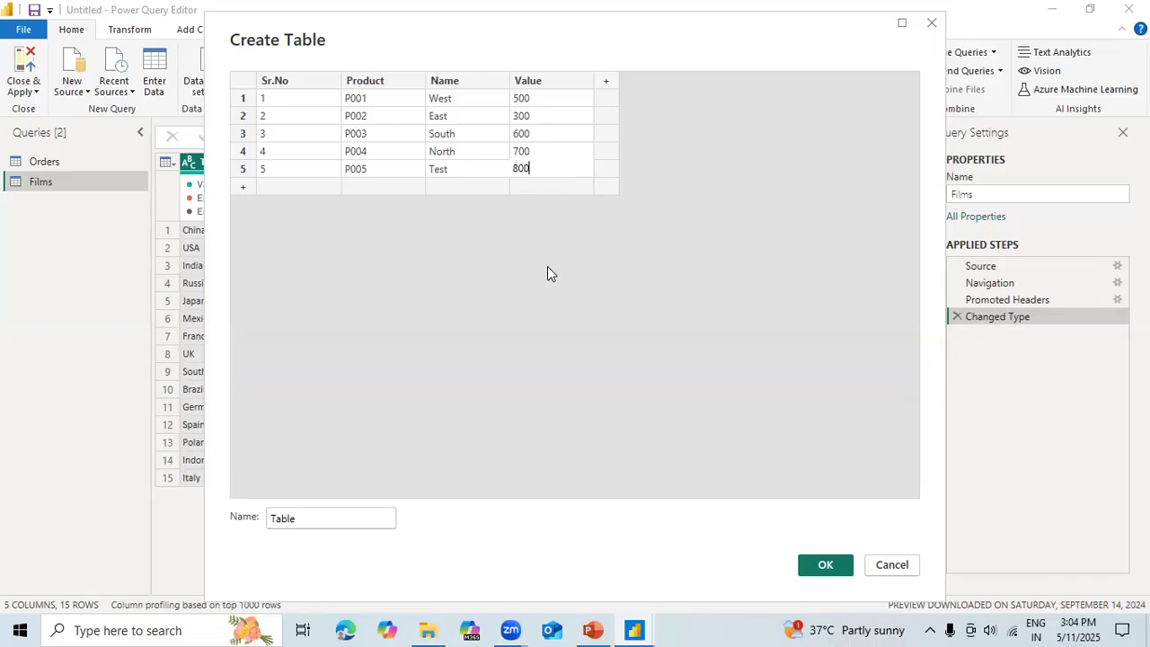
# Step: Name the manually entered table Fact_Table and create it as a query
pyautogui.click(331, 521)
pyautogui.press('BackSpace')
pyautogui.press('BackSpace')
pyautogui.press('BackSpace')
pyautogui.press('BackSpace')
pyautogui.press('BackSpace')
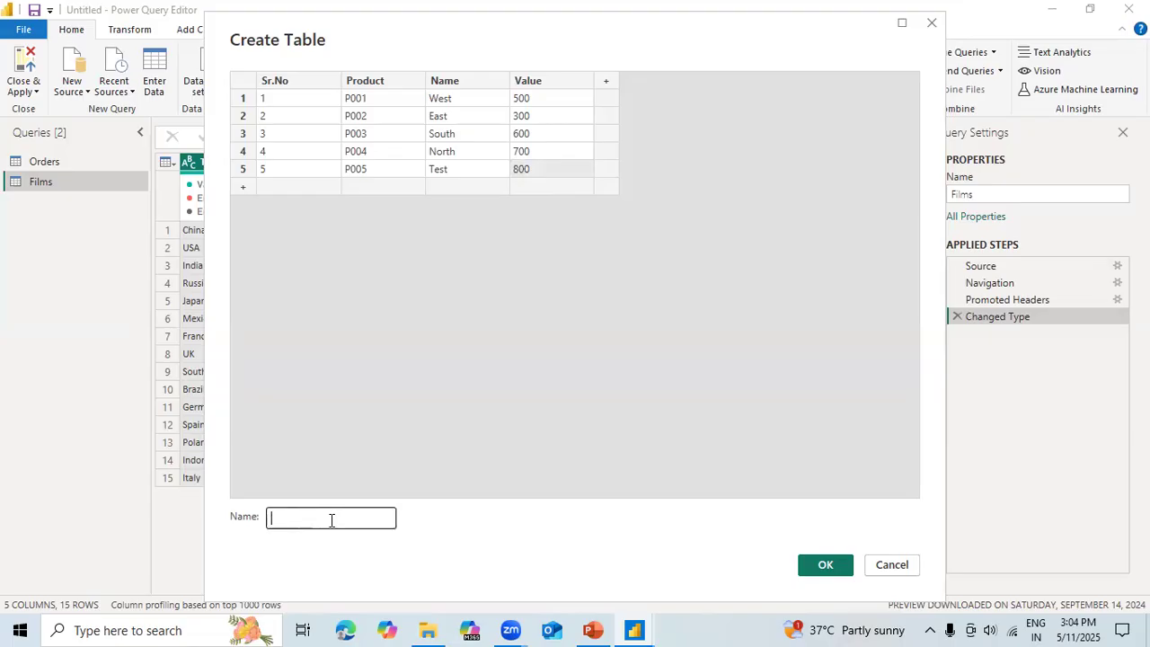
pyautogui.write('Fact_Table')
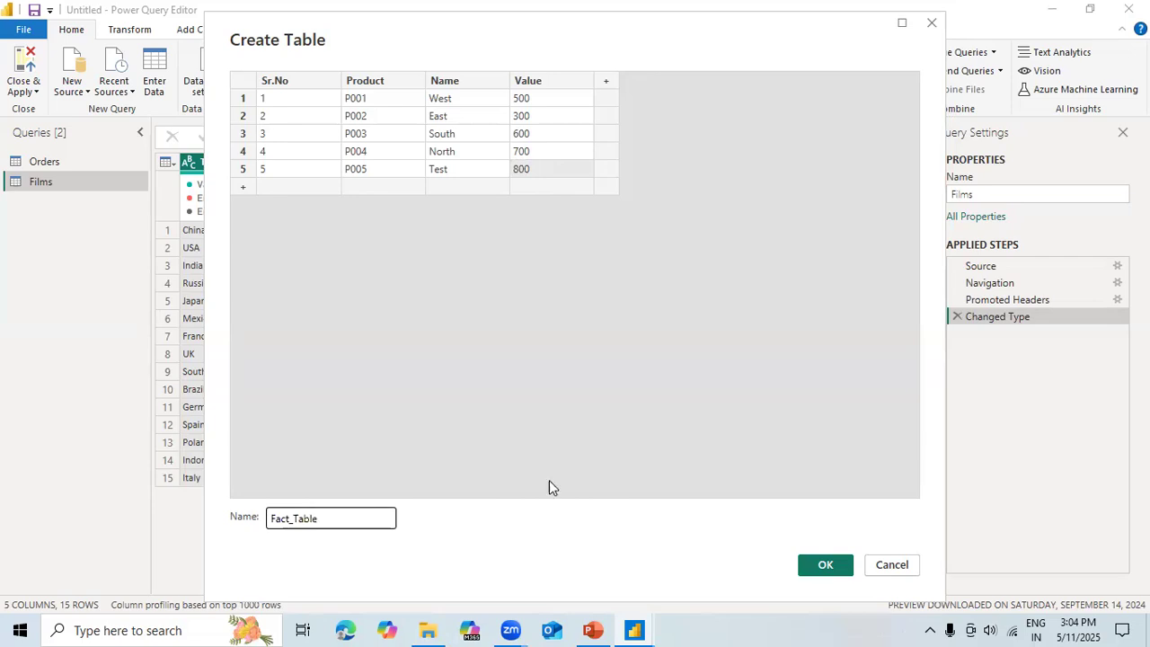
pyautogui.click(827, 565)
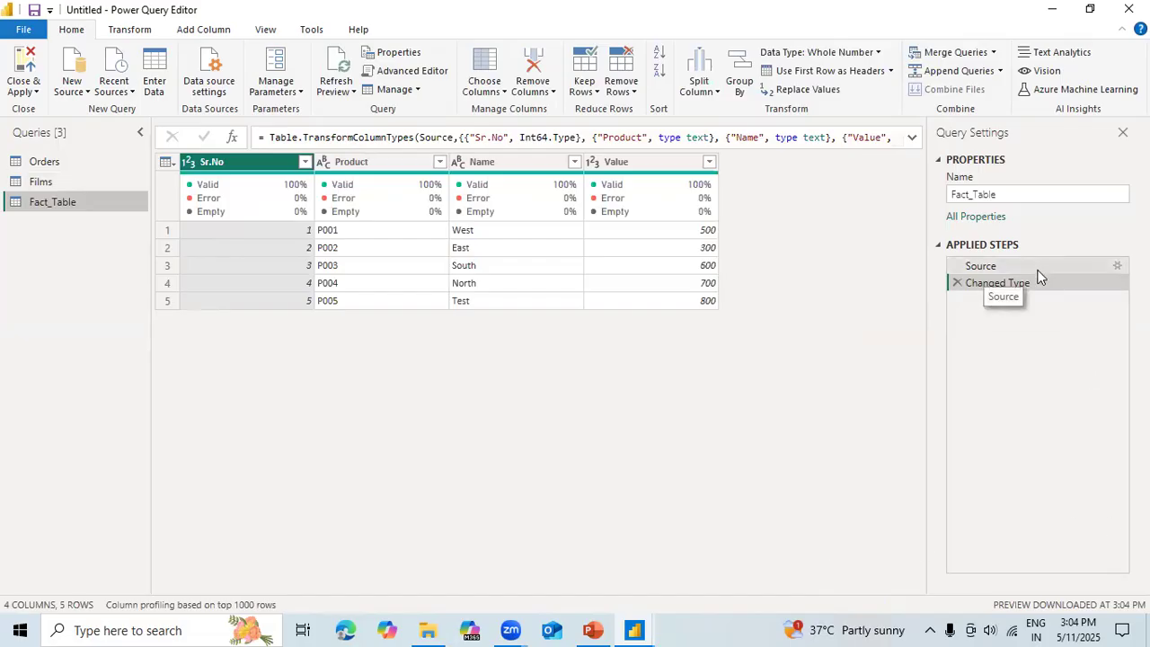
# Step: Review the full M code of the Fact_Table query in the Advanced Editor and close it
pyautogui.click(420, 72)
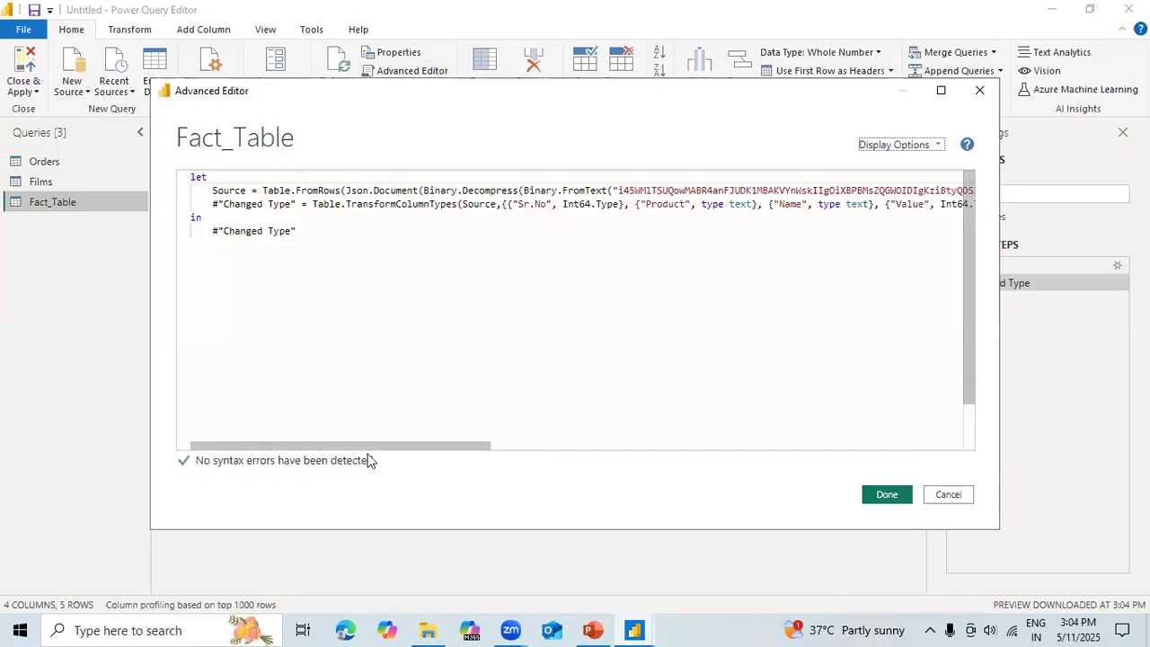
pyautogui.moveTo(468, 445); pyautogui.dragTo(540, 448)
pyautogui.hscroll(10, 880, 404)
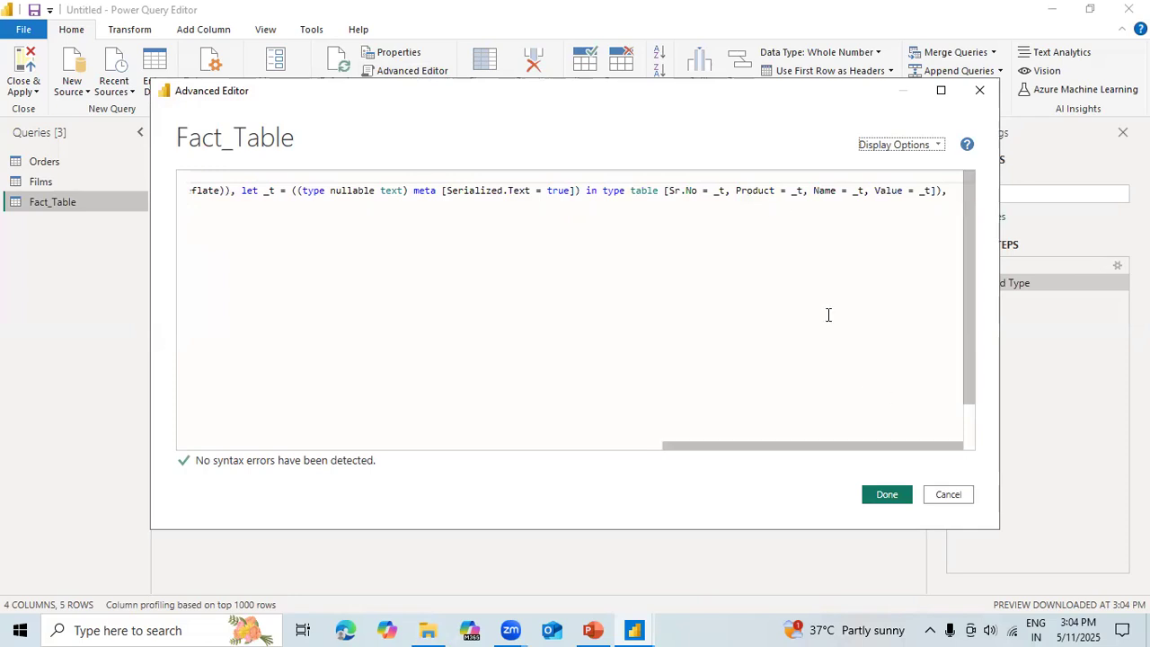
pyautogui.hscroll(-10, 483, 416)
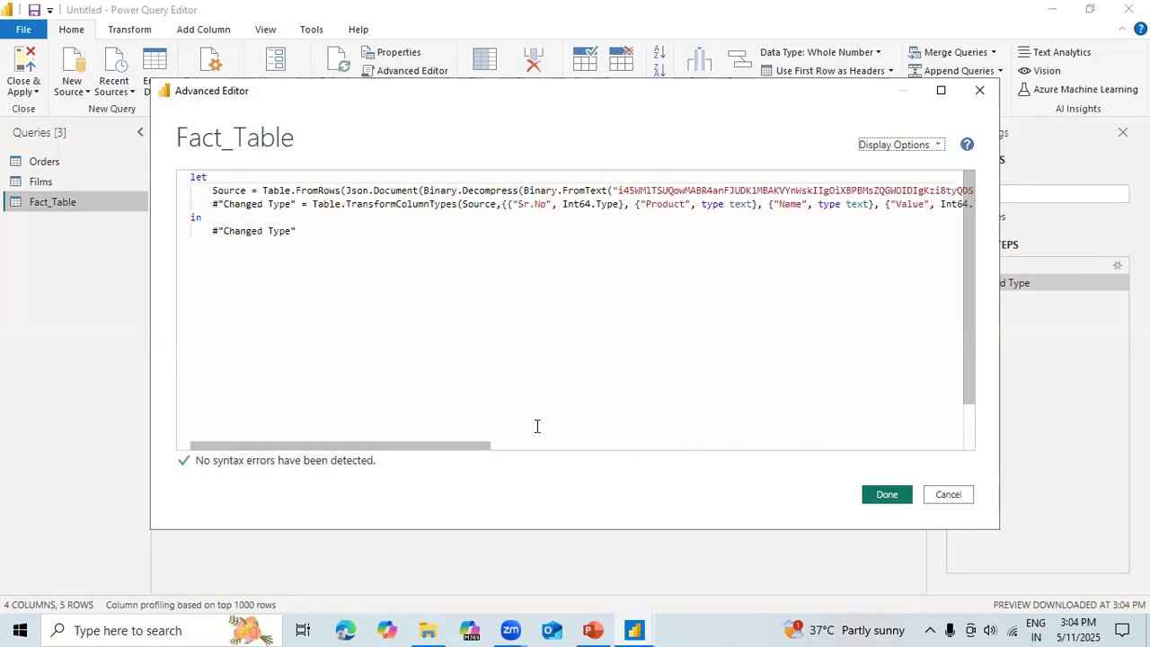
pyautogui.click(885, 494)
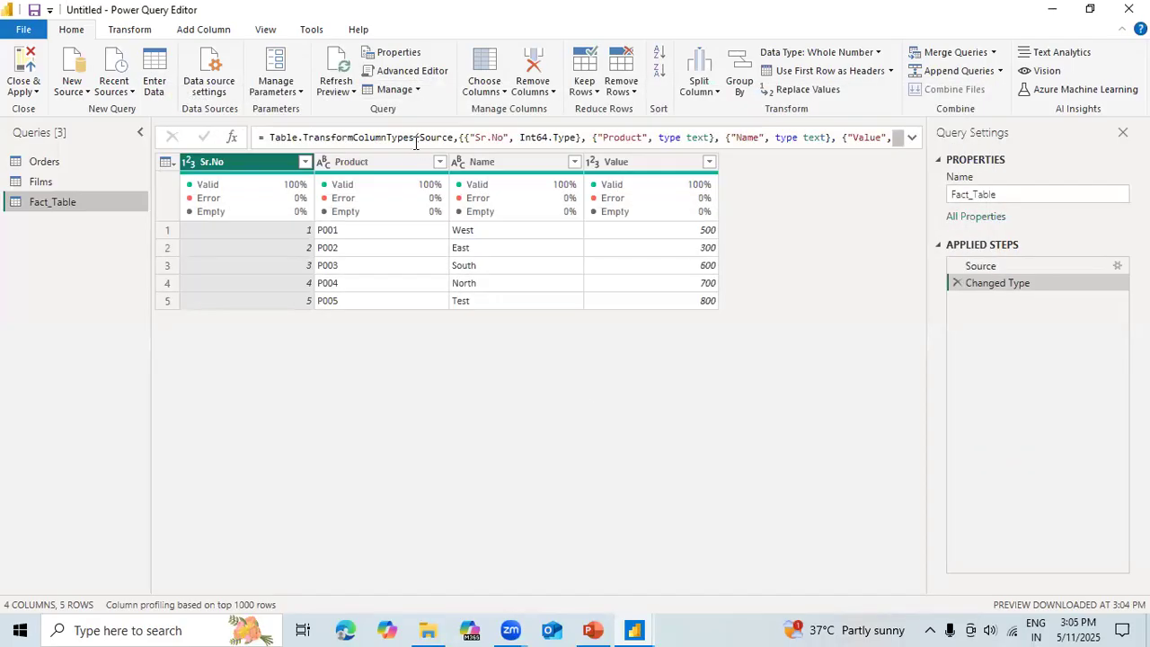
# Step: Try adding an extra column to Fact_Table's manually entered source data, then discard the change
pyautogui.click(1118, 267)
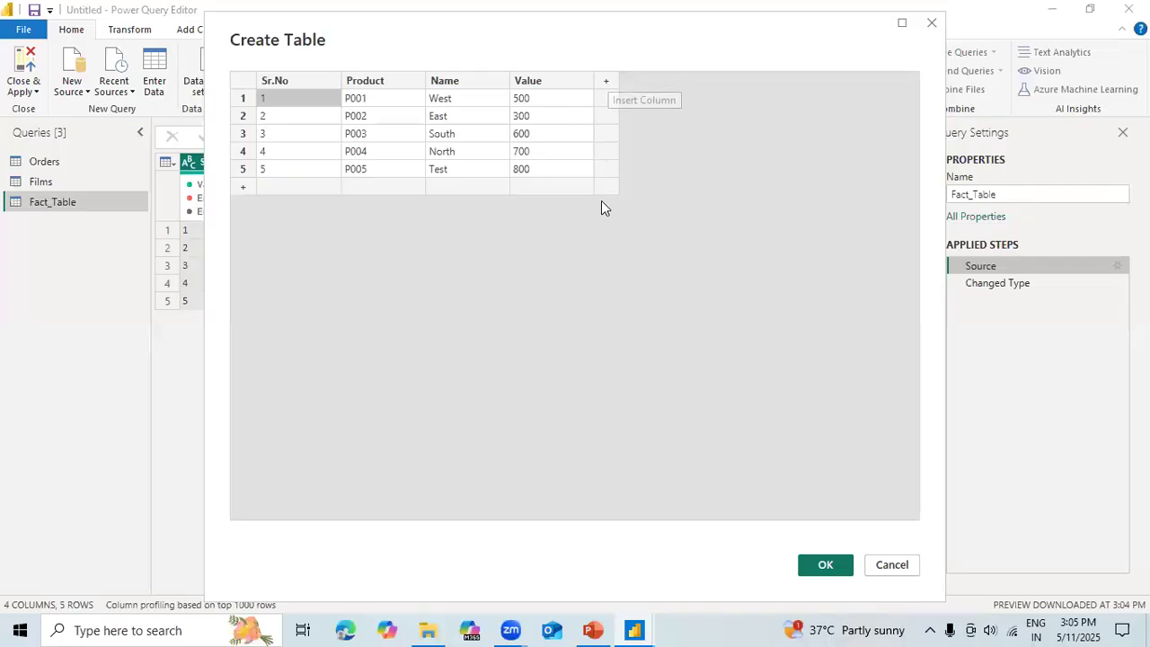
pyautogui.click(604, 81)
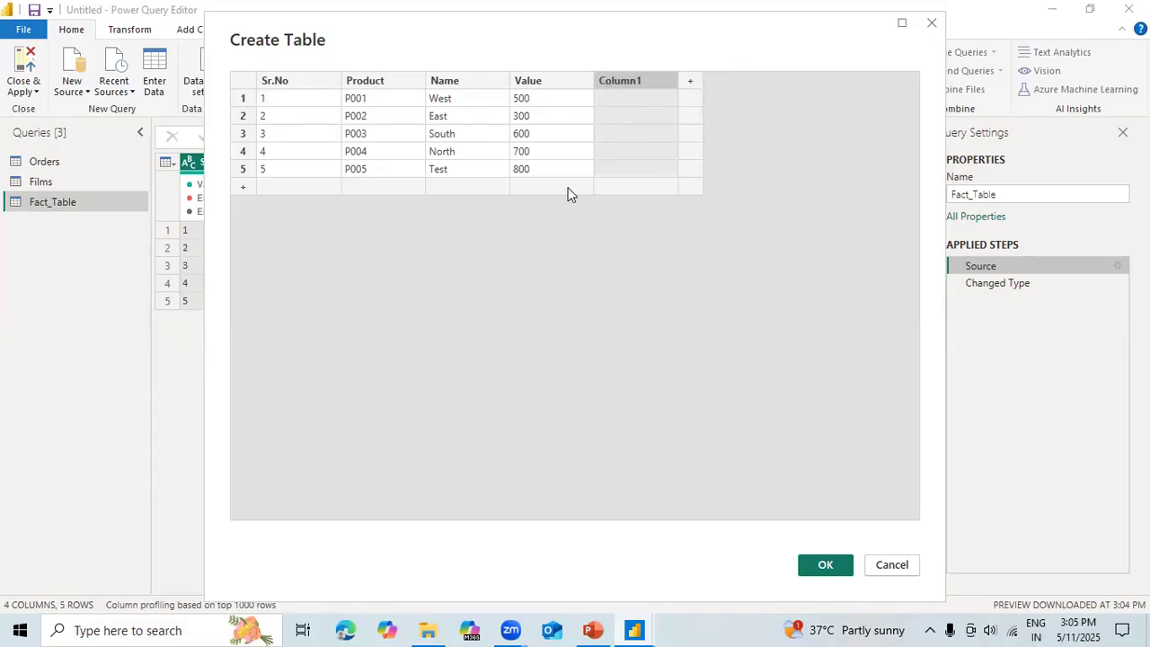
pyautogui.click(877, 573)
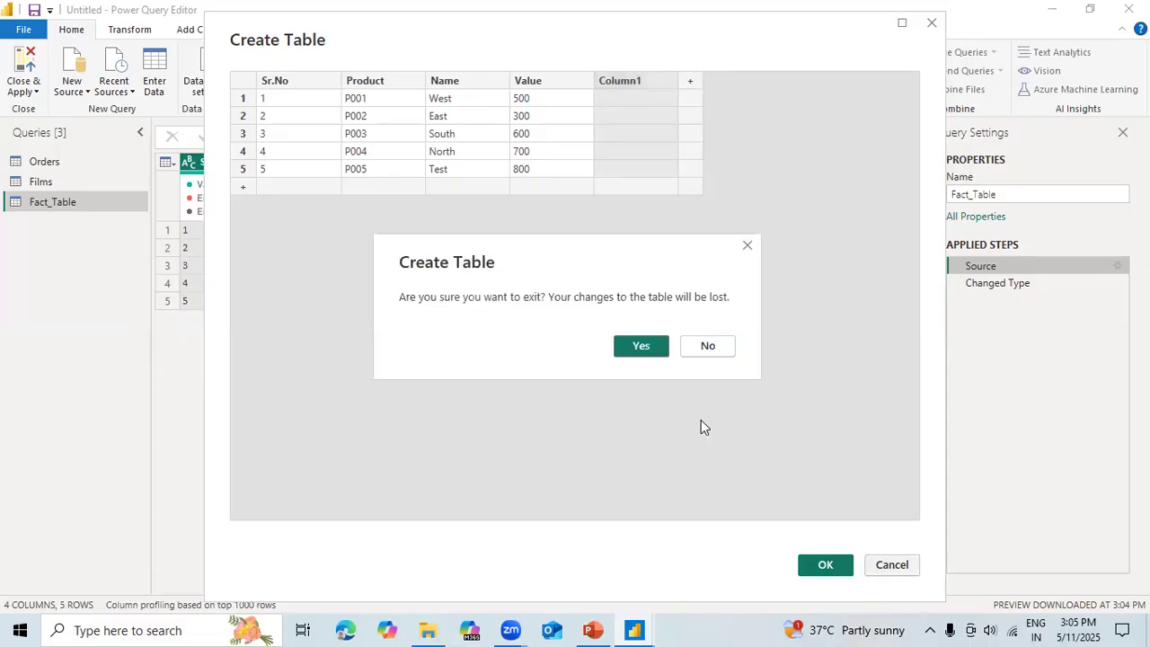
pyautogui.click(640, 344)
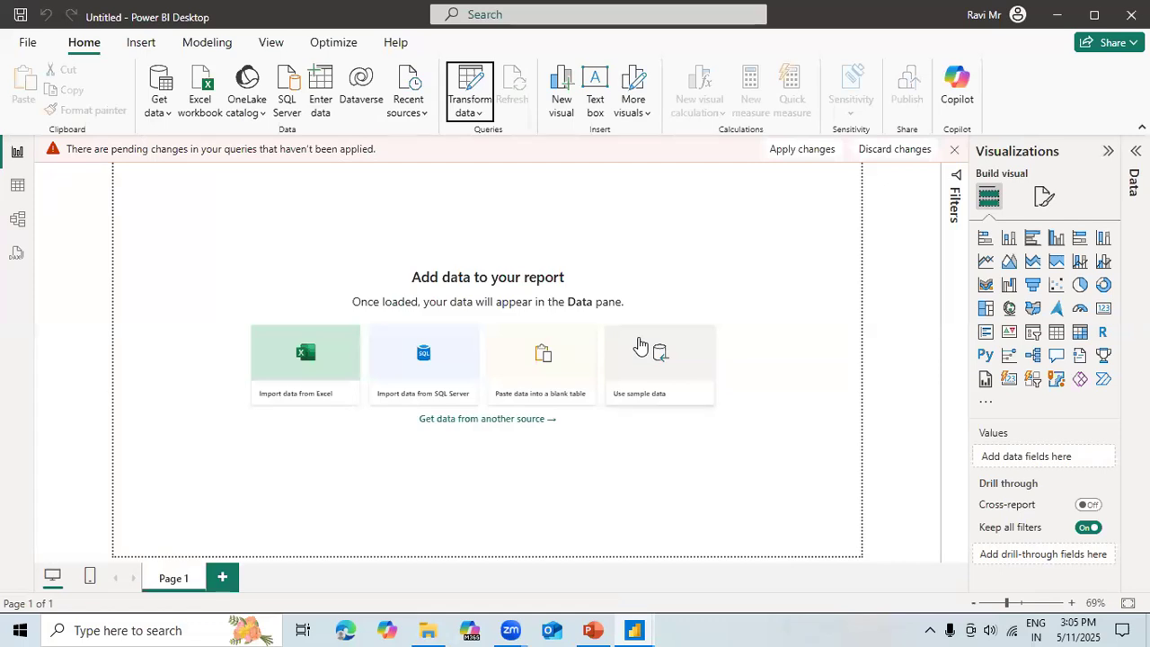
pyautogui.hotkey('alt', 'Tab')
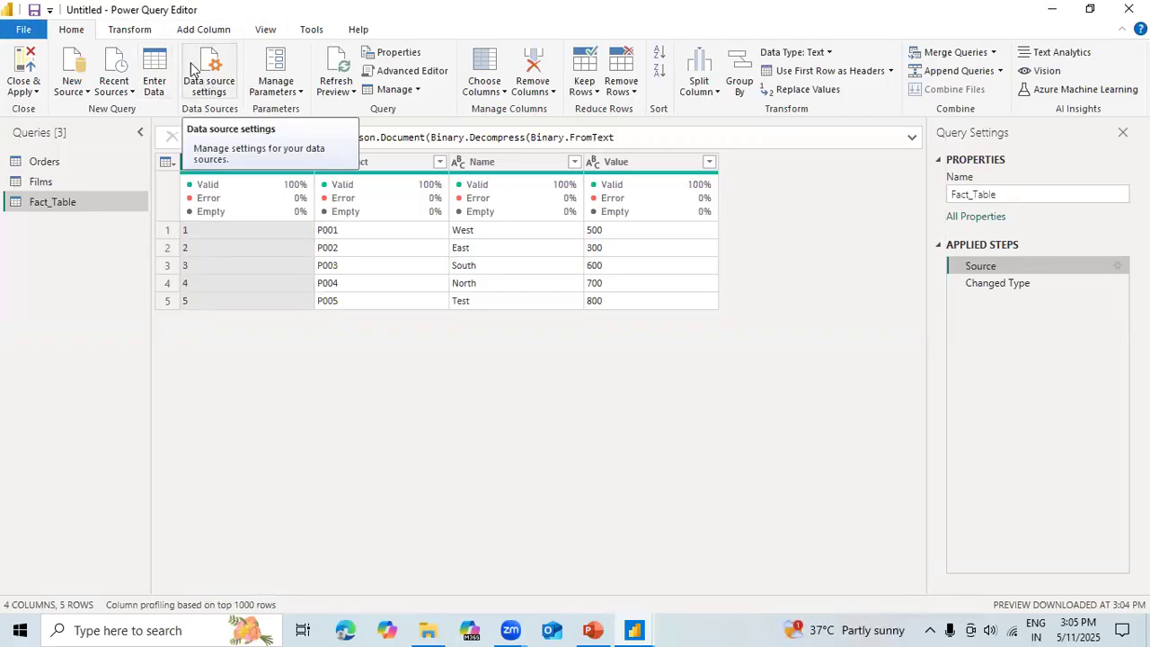
# Step: For the Orders query, review the data source settings, comparing globally permitted sources with those in the current file
pyautogui.click(55, 163)
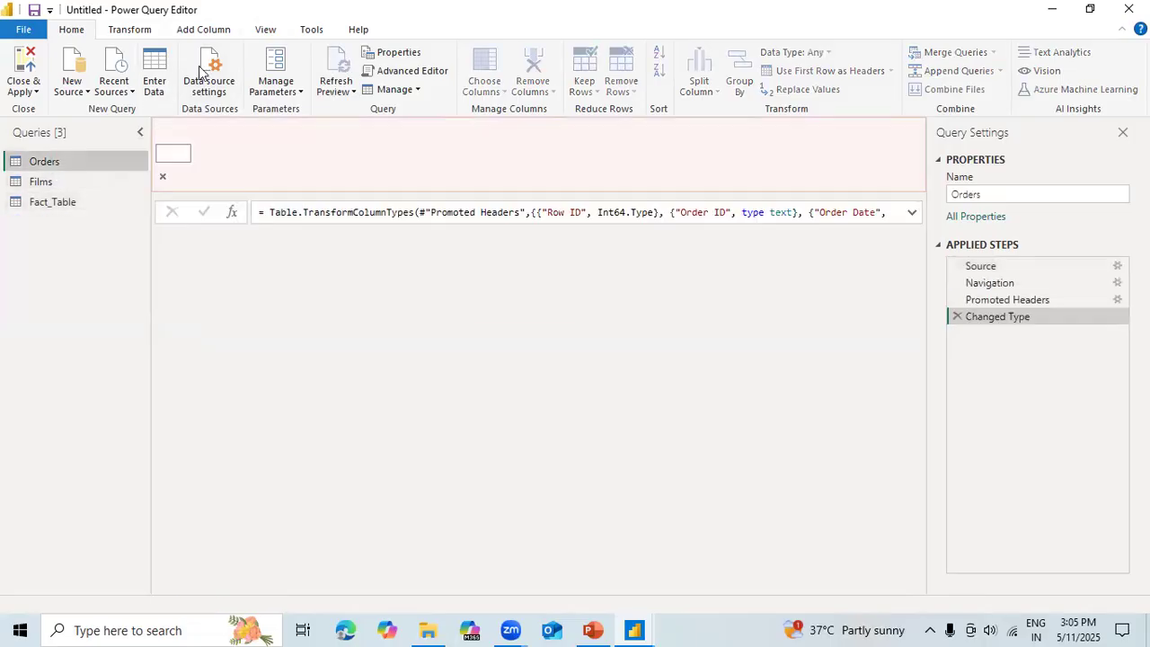
pyautogui.click(201, 79)
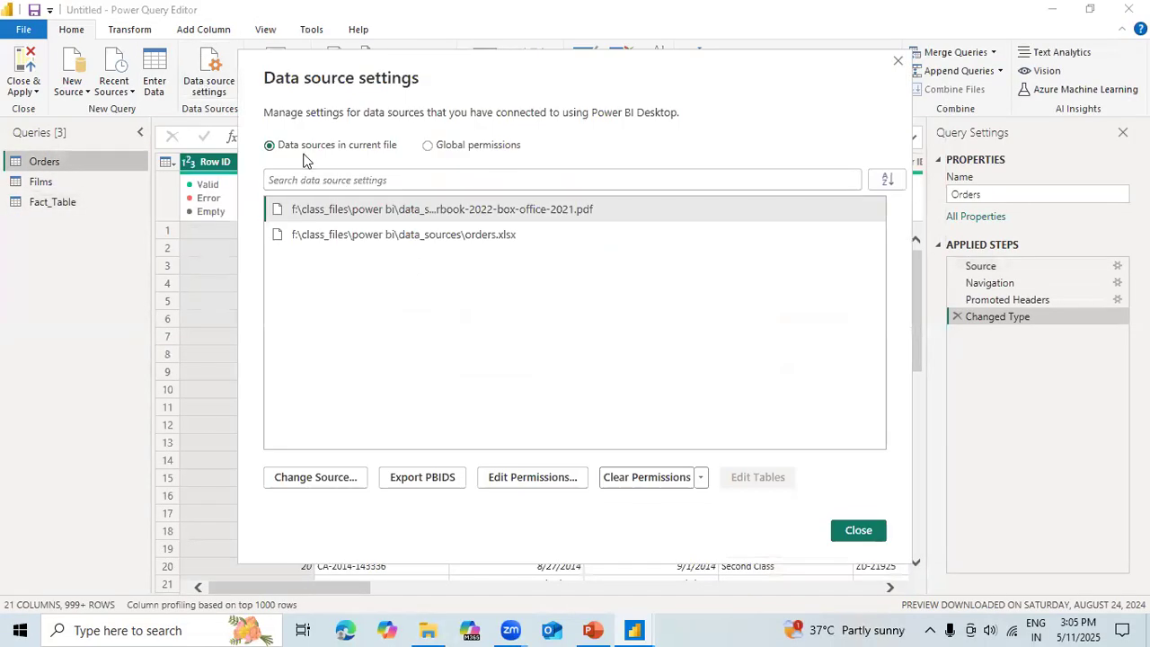
pyautogui.click(445, 149)
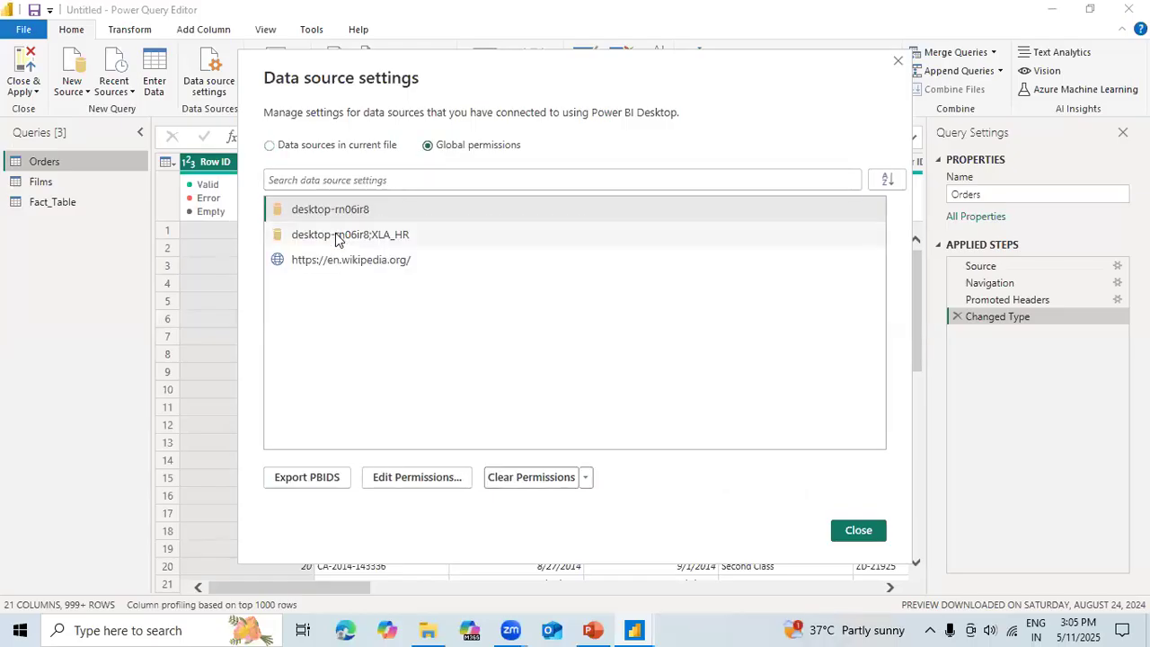
pyautogui.click(338, 239)
pyautogui.click(329, 259)
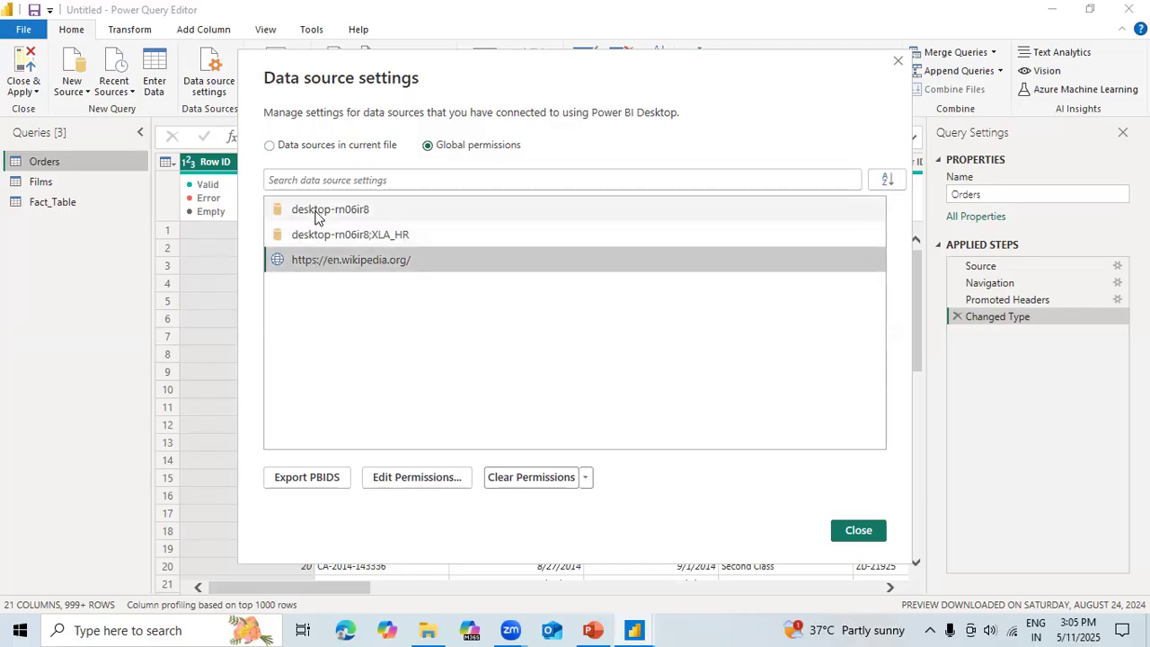
pyautogui.click(315, 214)
pyautogui.click(326, 151)
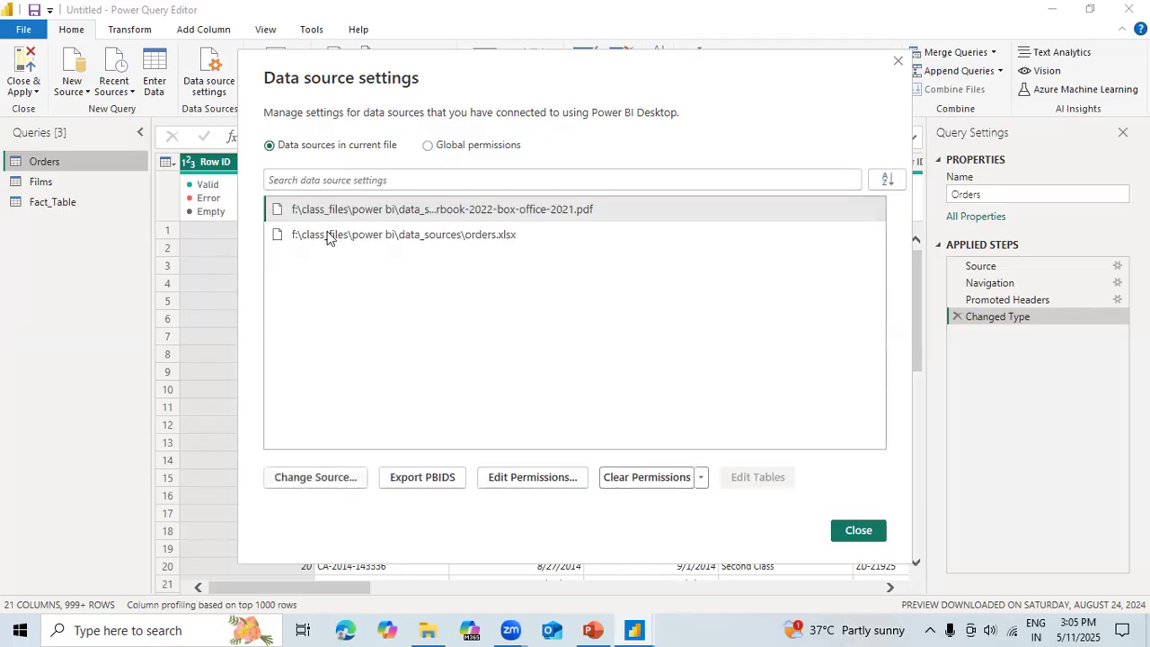
# Step: Set the privacy level of the orders.xlsx data source to Public
pyautogui.click(310, 235)
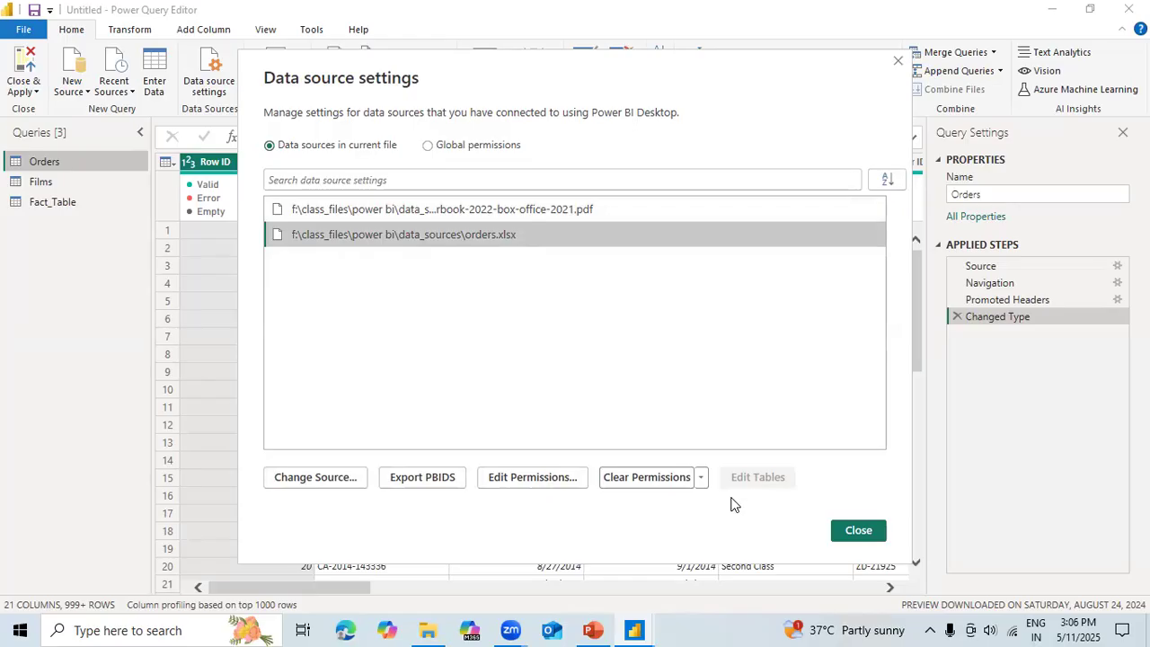
pyautogui.click(525, 476)
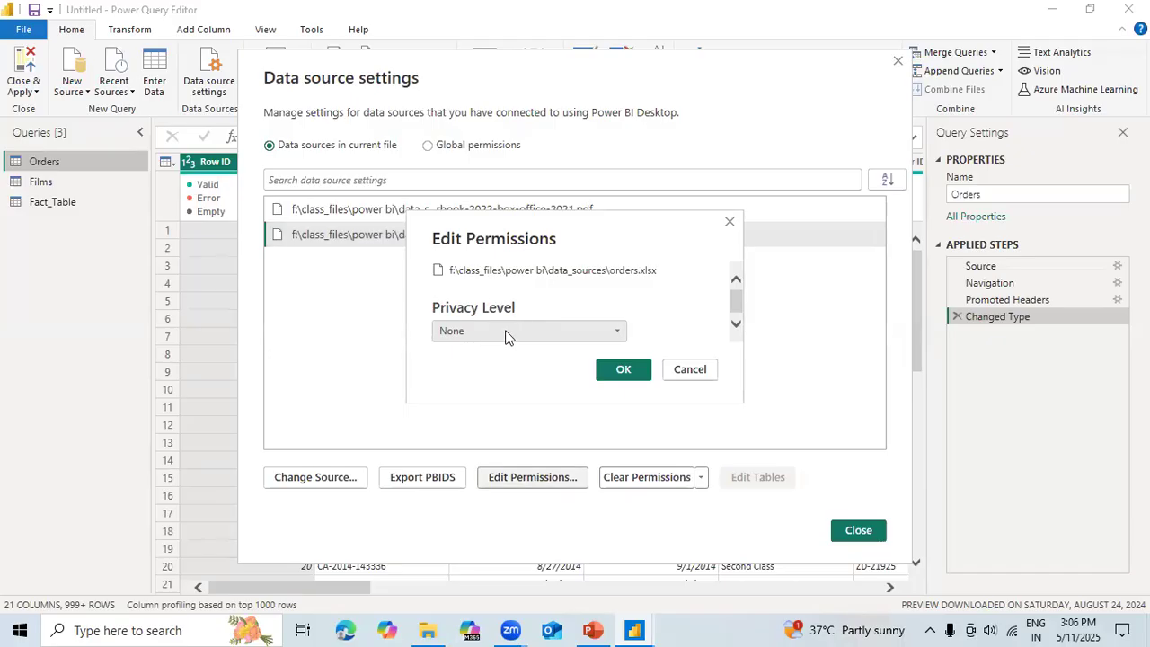
pyautogui.click(505, 331)
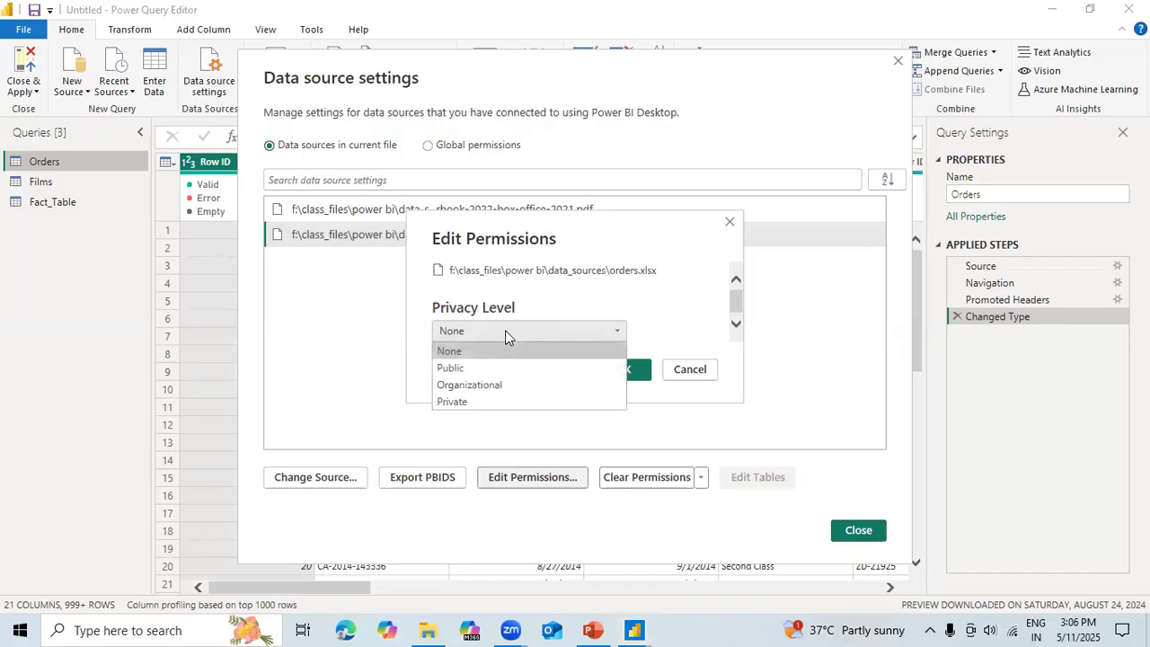
pyautogui.click(472, 367)
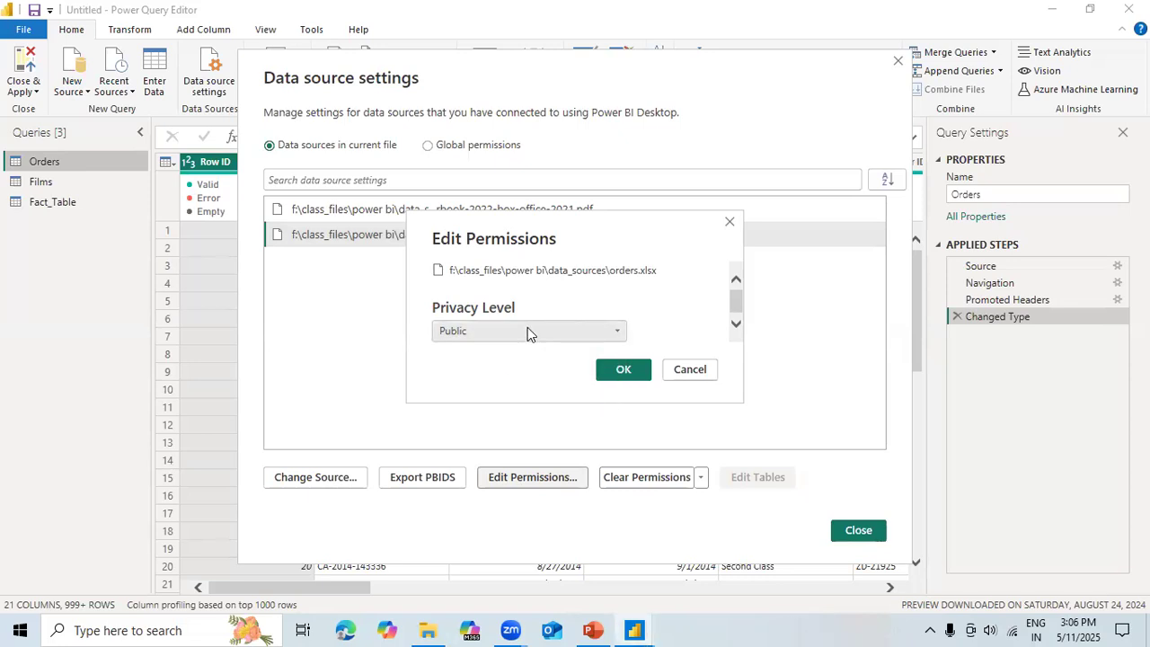
pyautogui.click(624, 370)
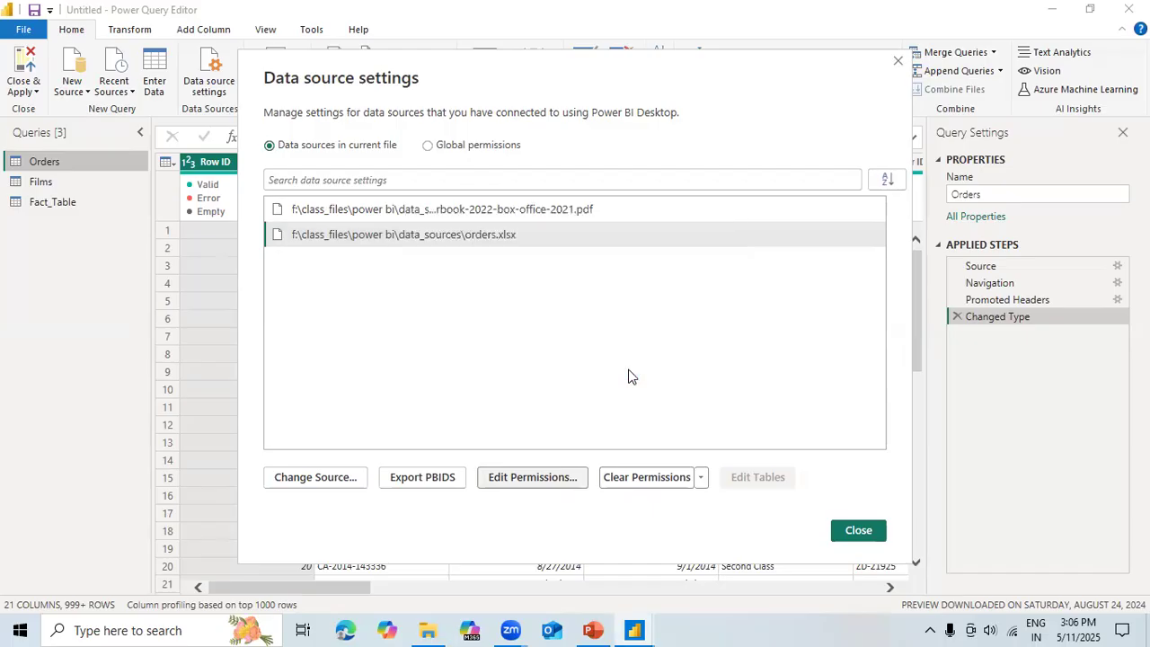
# Step: Clear the permissions of the orders.xlsx data source, check its privacy level, and close the data source settings
pyautogui.click(653, 481)
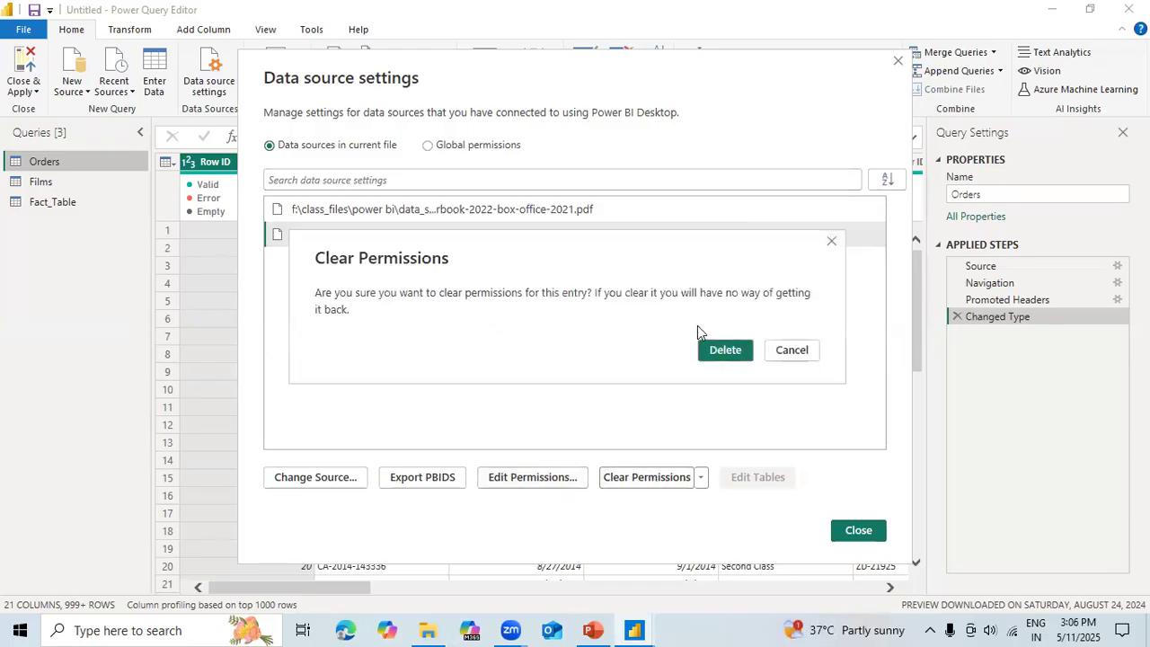
pyautogui.click(724, 362)
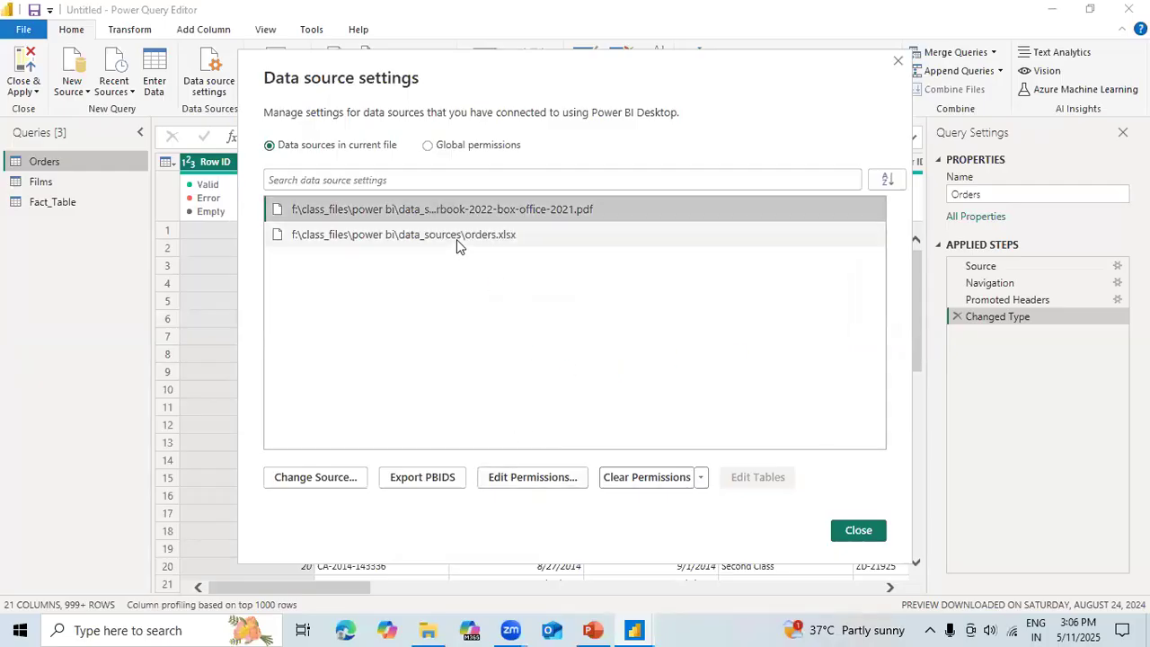
pyautogui.click(458, 241)
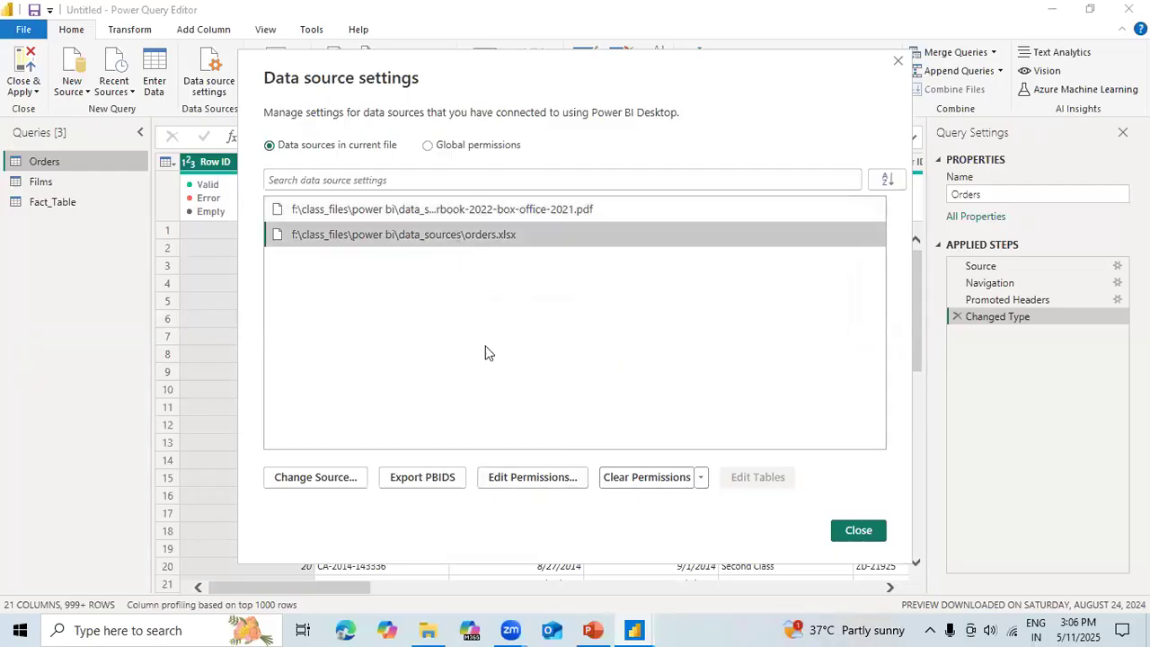
pyautogui.click(517, 479)
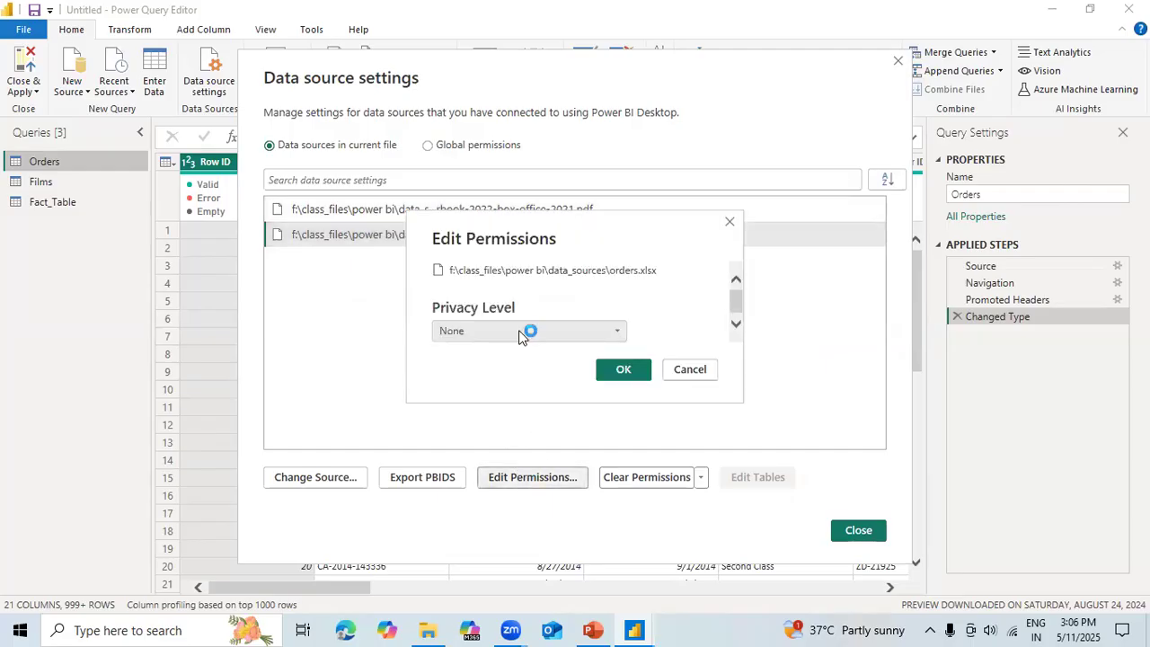
pyautogui.click(689, 371)
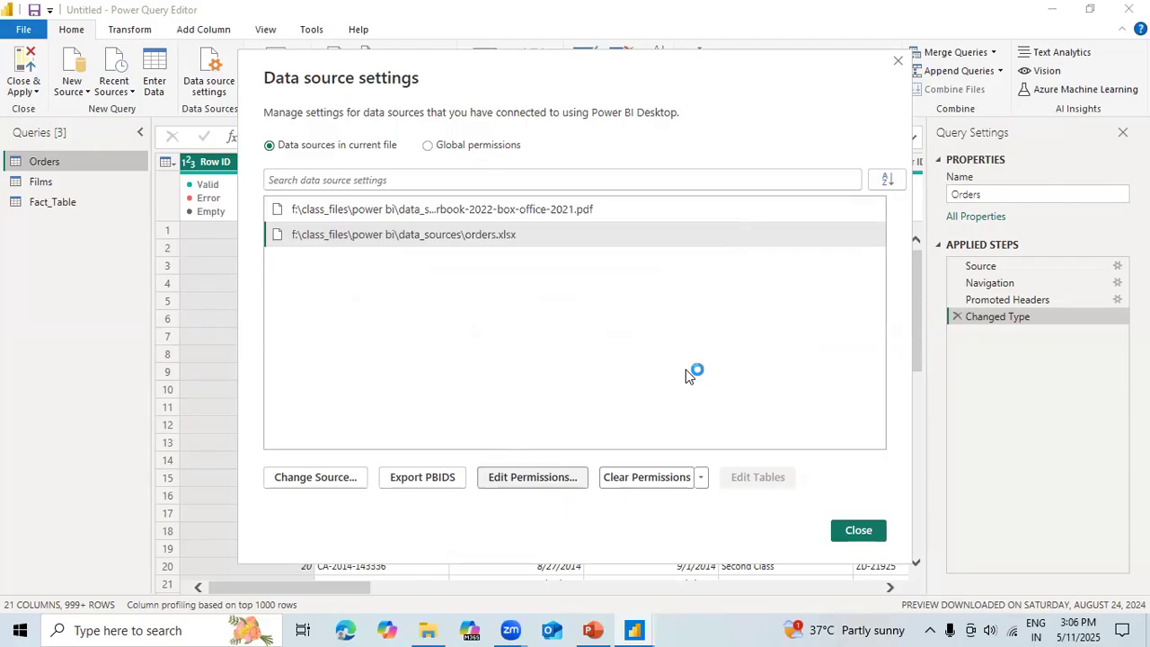
pyautogui.click(859, 530)
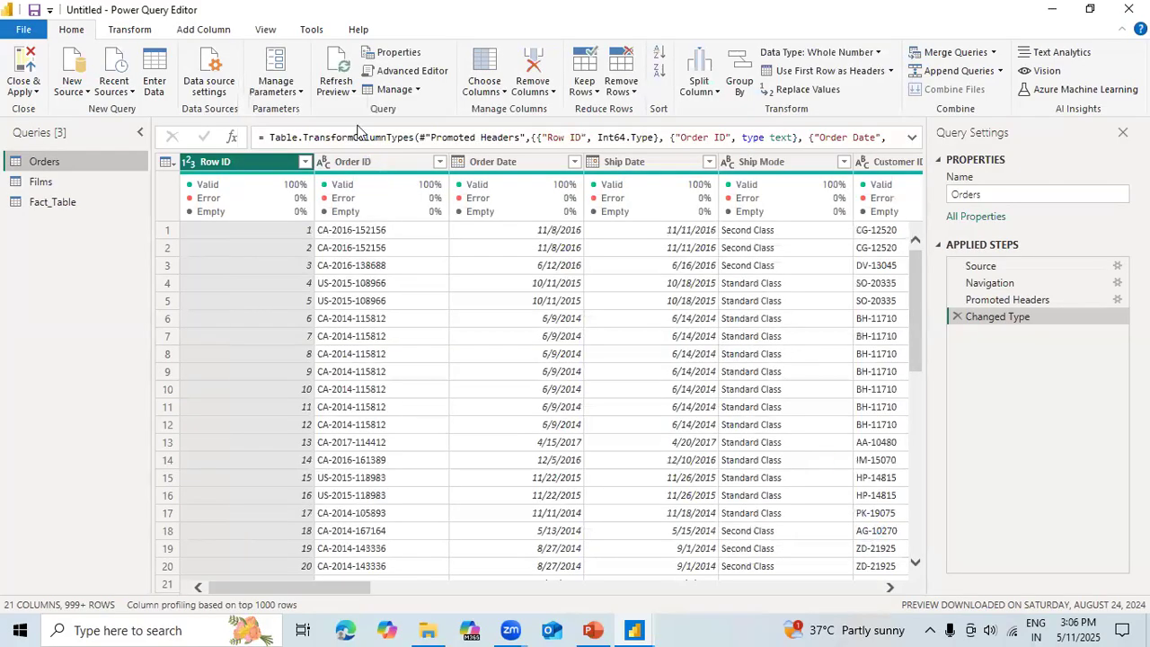
# Step: Examine the data types offered for a new parameter and cancel without creating it
pyautogui.click(293, 91)
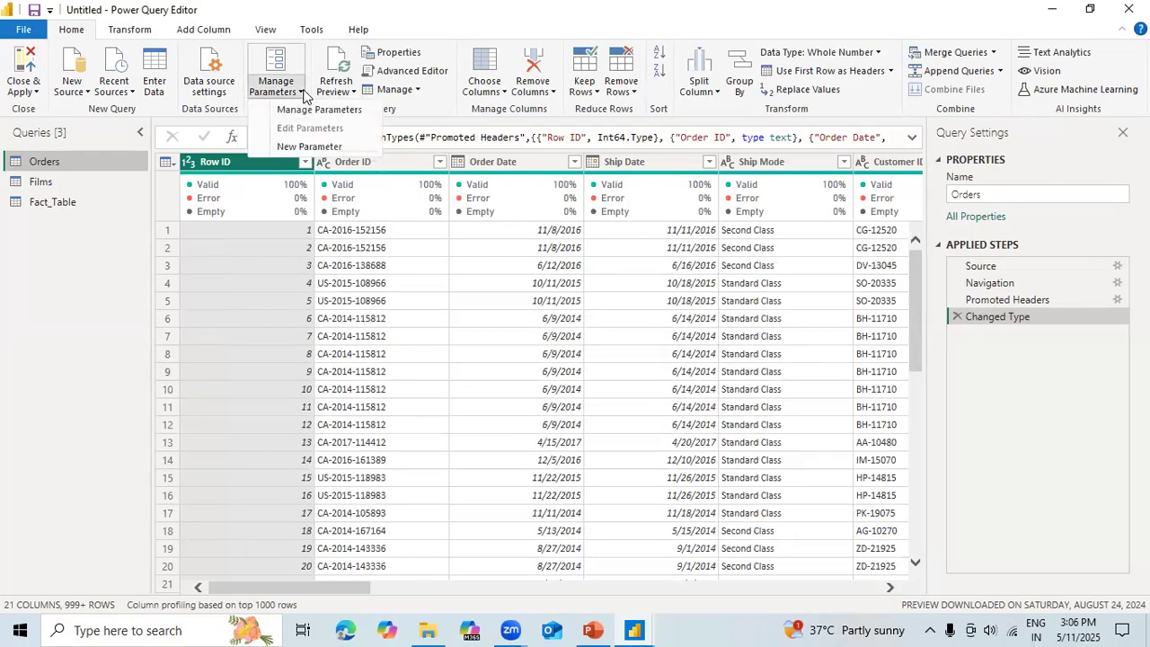
pyautogui.click(305, 147)
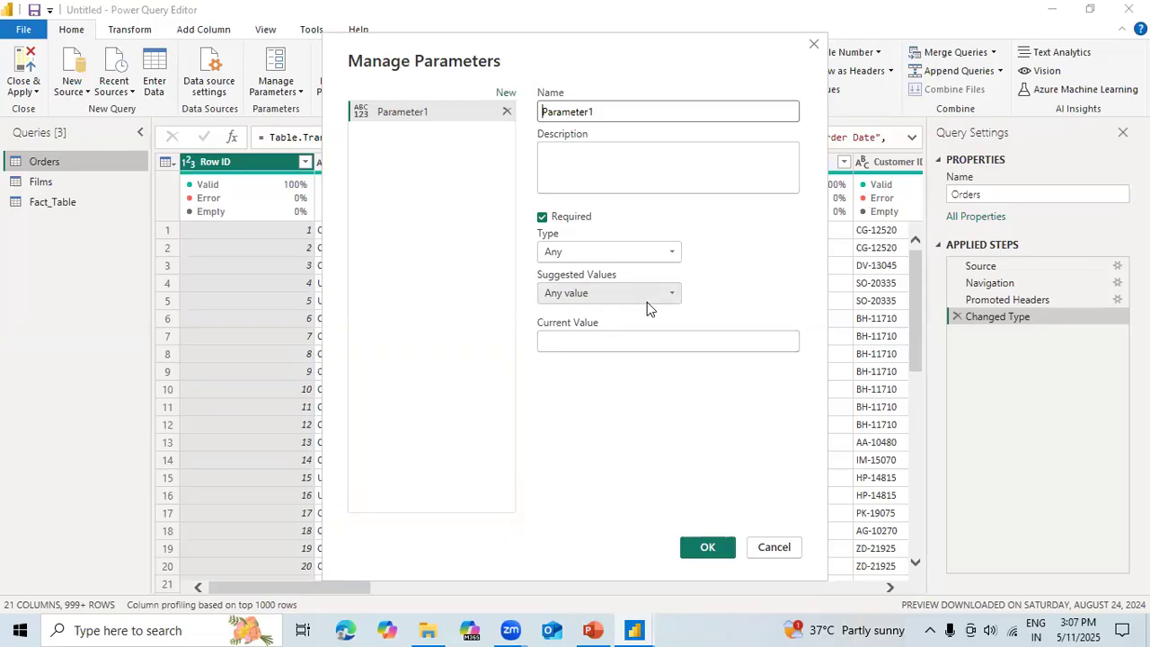
pyautogui.click(655, 256)
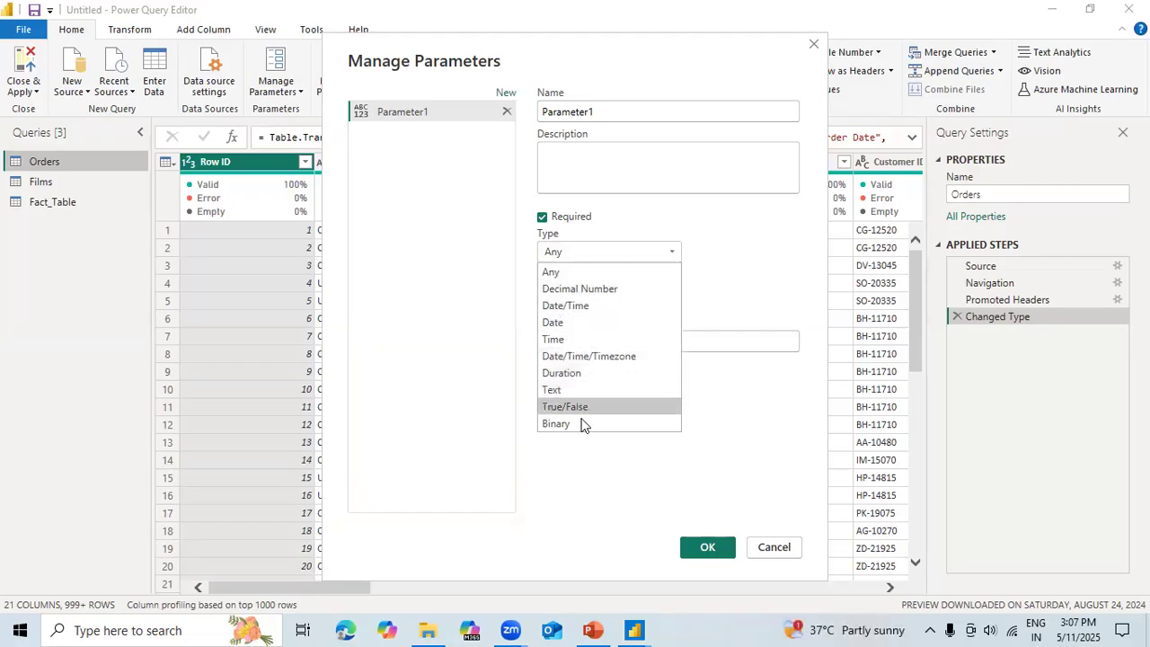
pyautogui.click(399, 376)
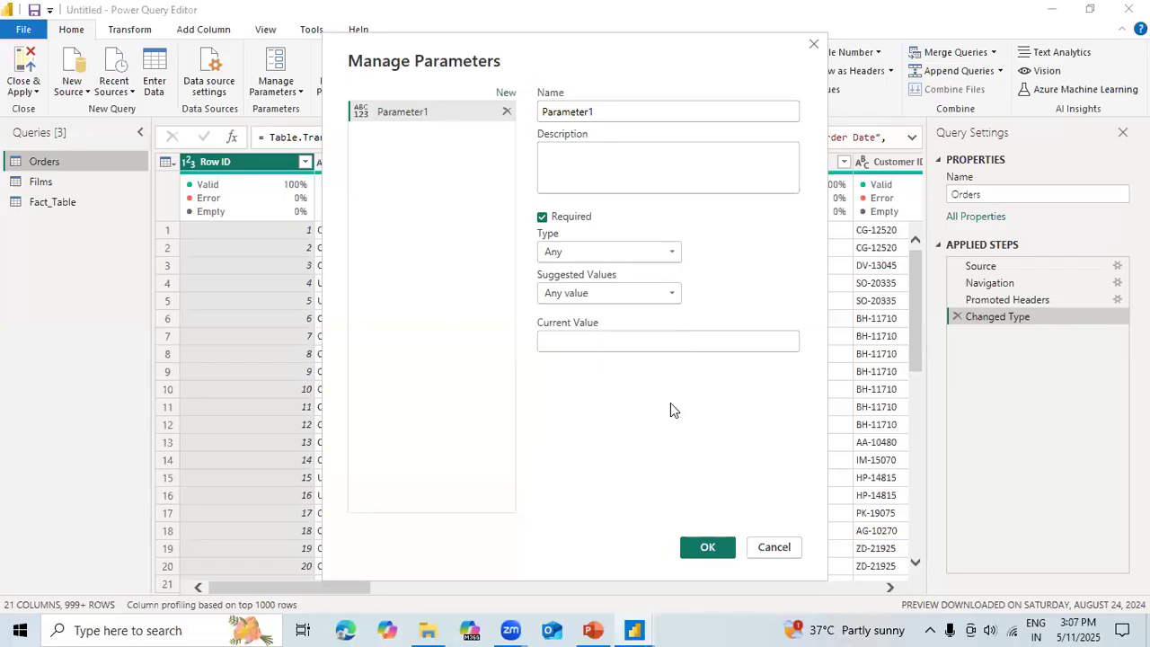
pyautogui.click(774, 547)
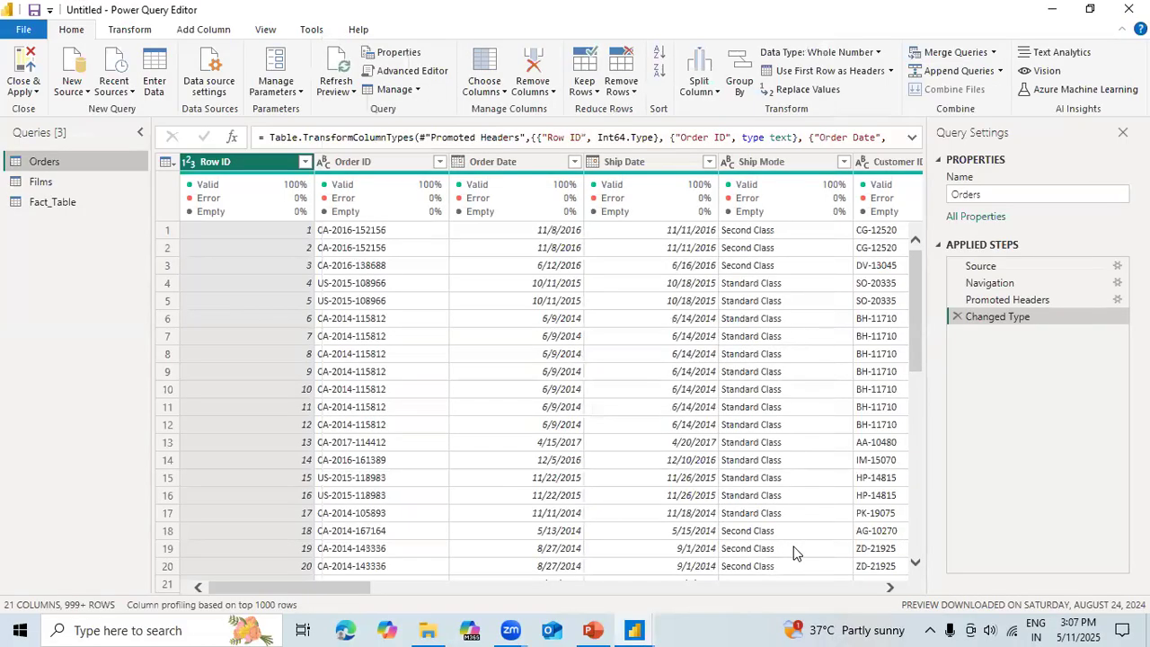
pyautogui.click(348, 90)
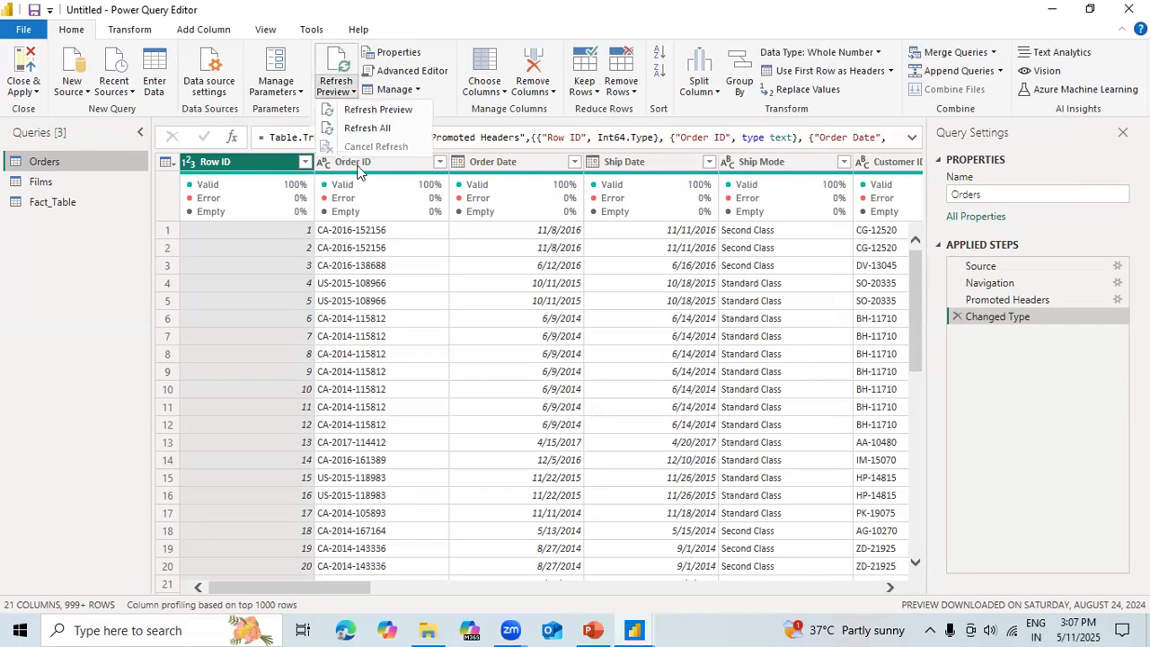
pyautogui.click(37, 386)
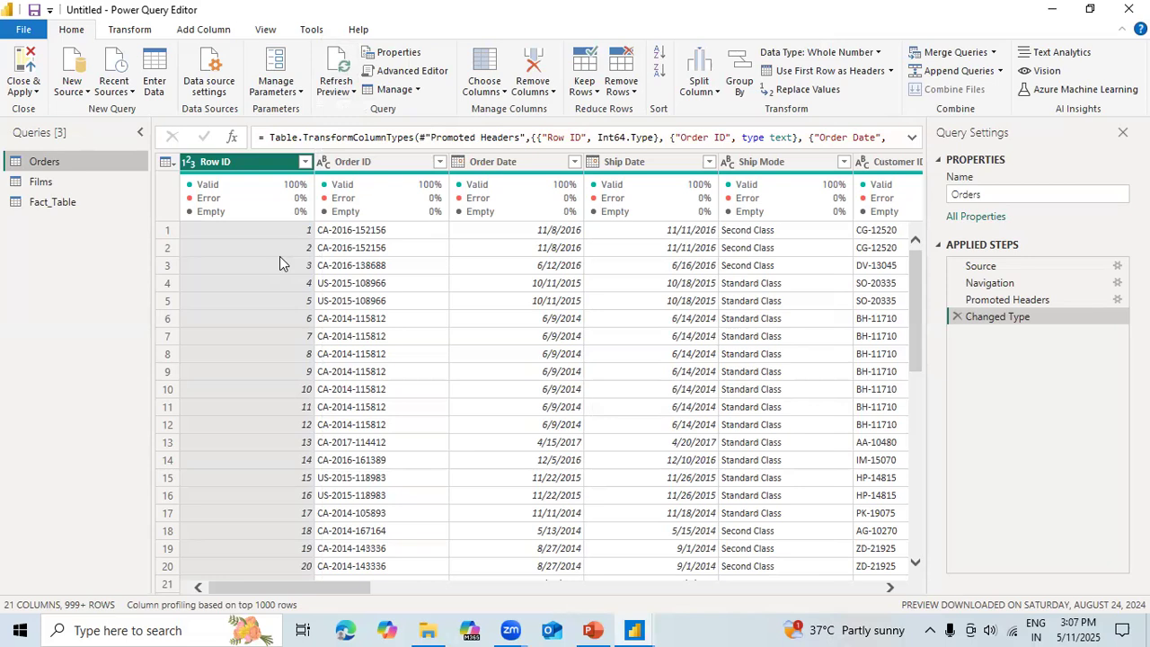
# Step: Disable loading to the report in the Orders query's properties, leaving the description empty
pyautogui.click(391, 53)
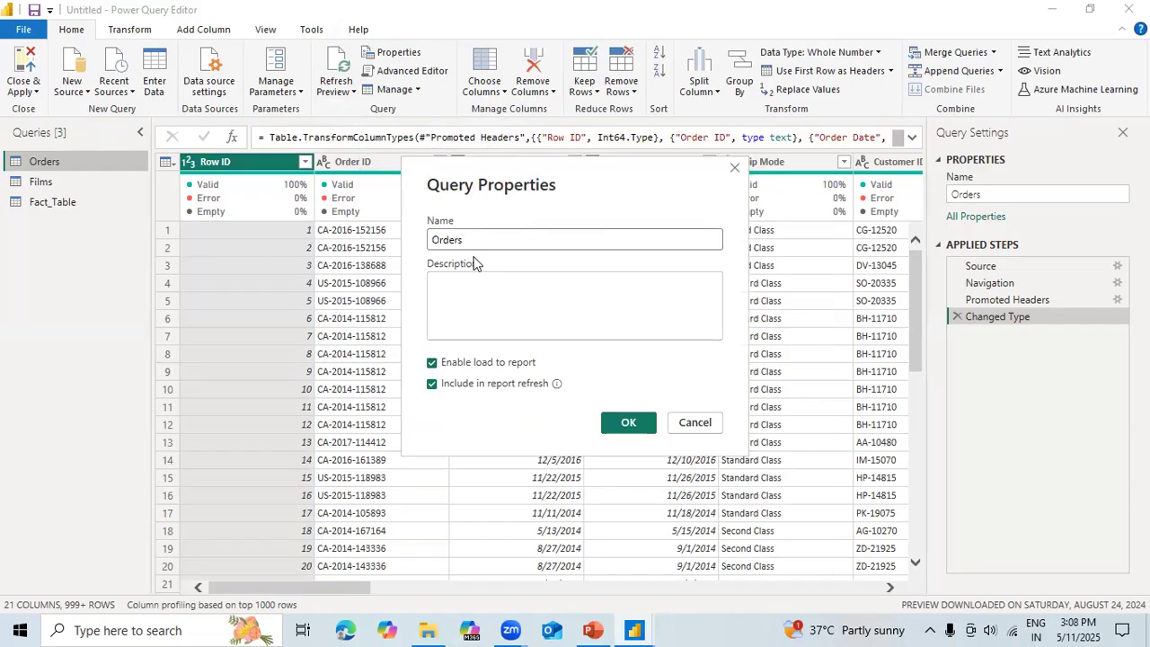
pyautogui.click(479, 293)
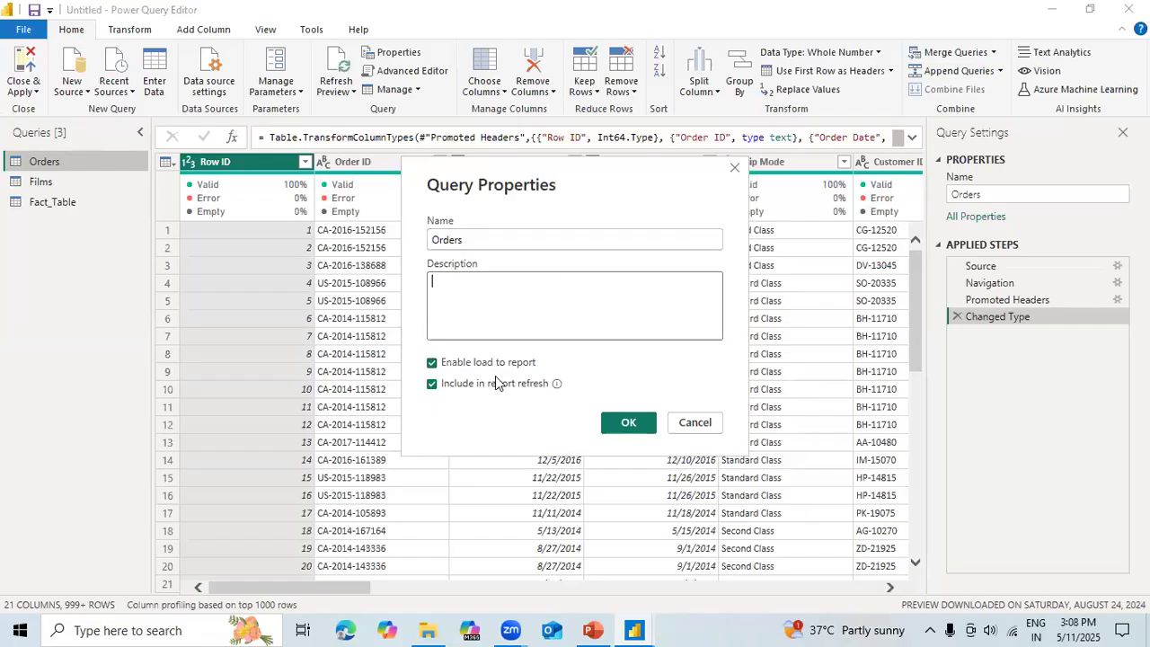
pyautogui.click(483, 368)
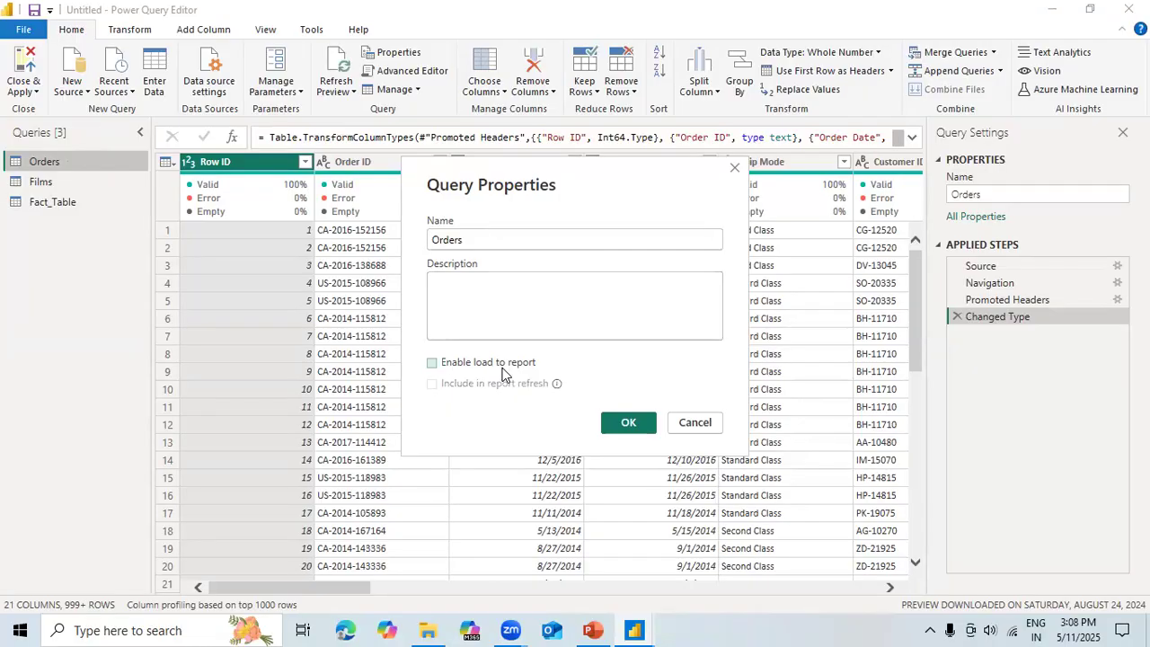
pyautogui.click(639, 422)
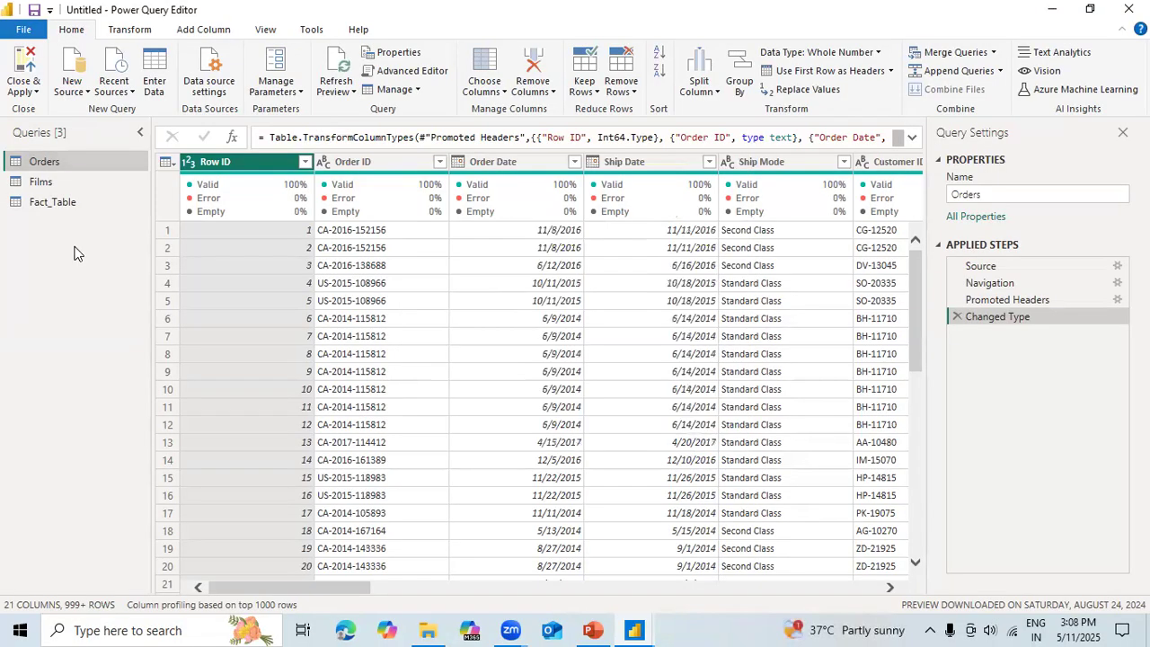
# Step: Check the Films and Orders queries, close the query editor and apply the pending query changes to the report
pyautogui.click(45, 181)
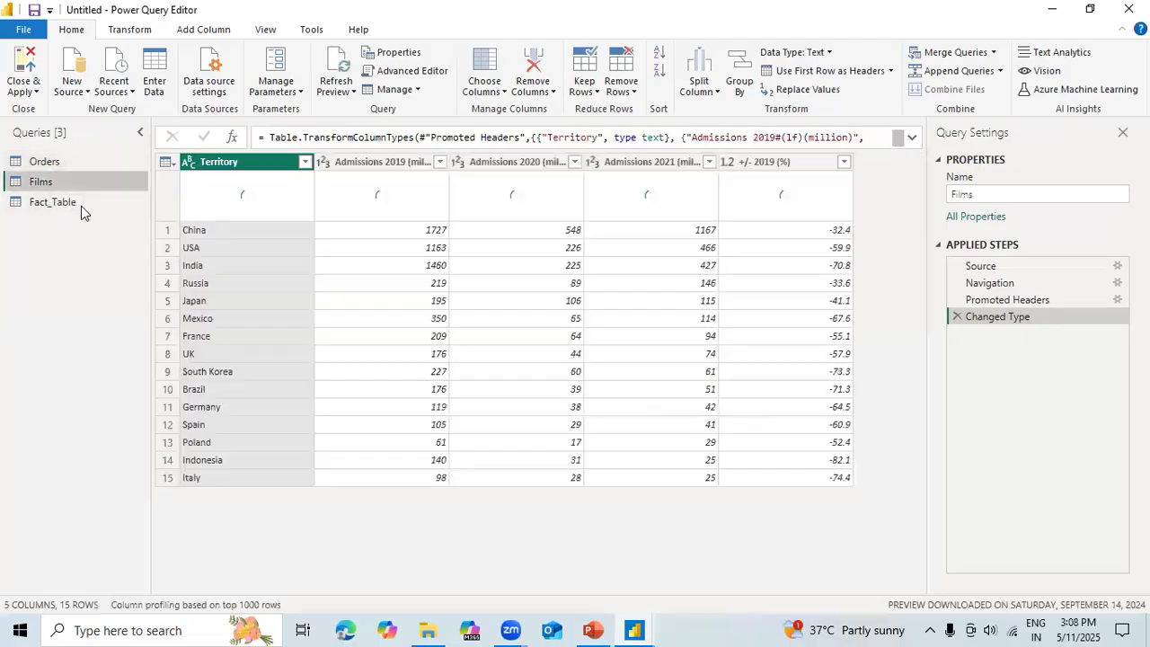
pyautogui.click(55, 161)
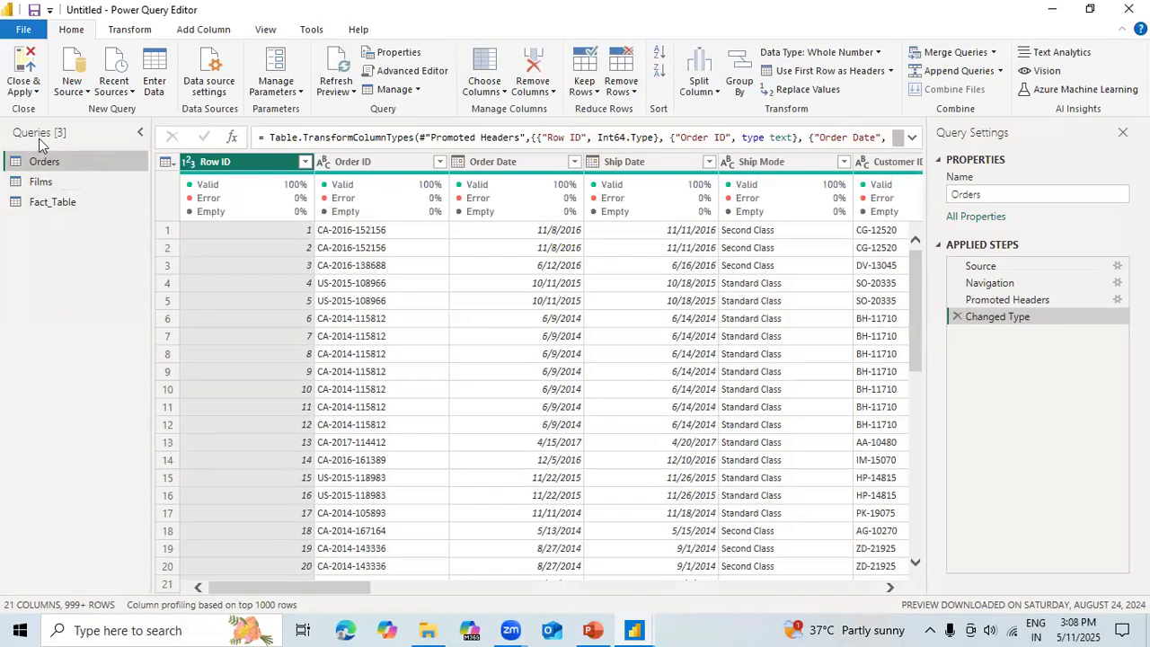
pyautogui.click(36, 93)
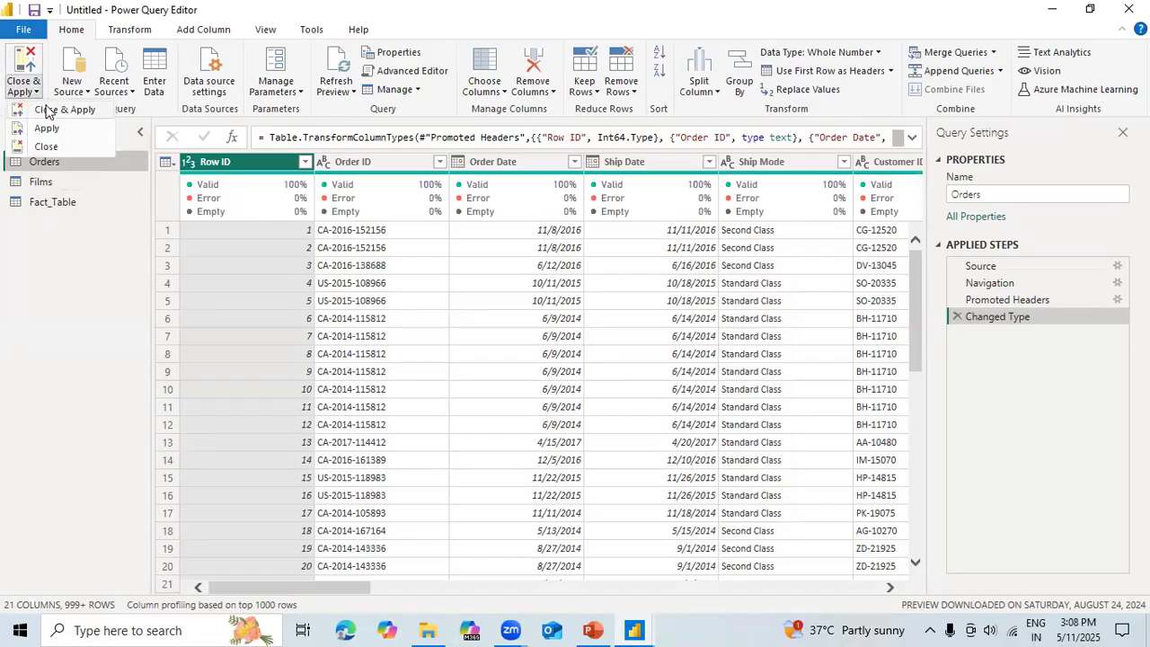
pyautogui.click(54, 109)
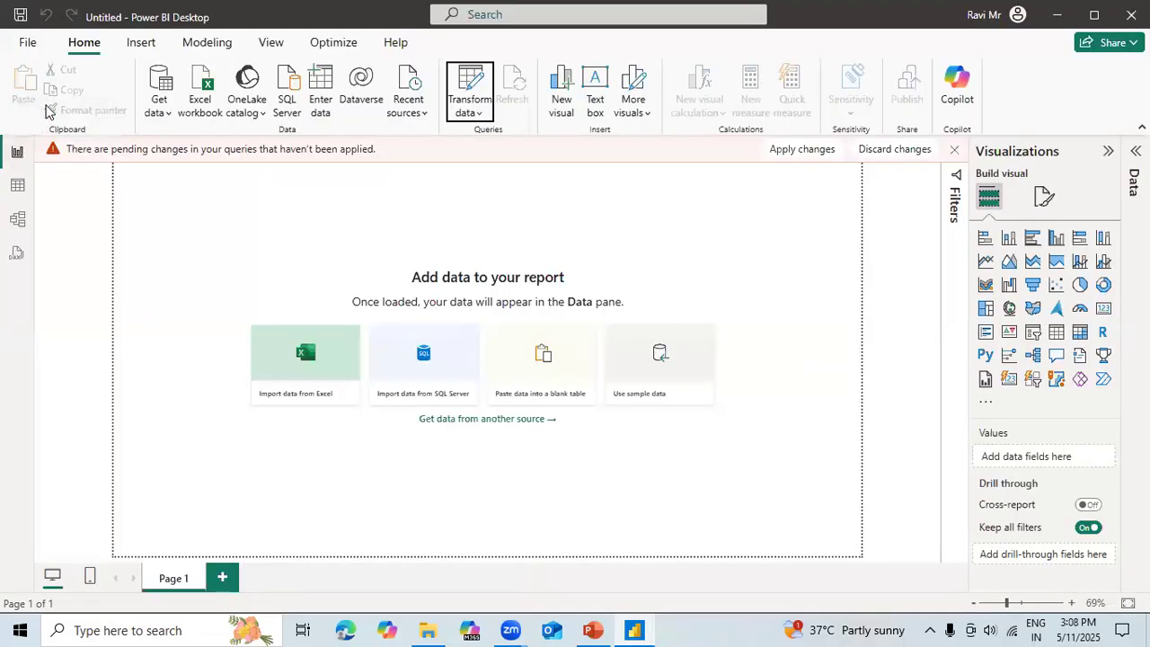
pyautogui.click(806, 153)
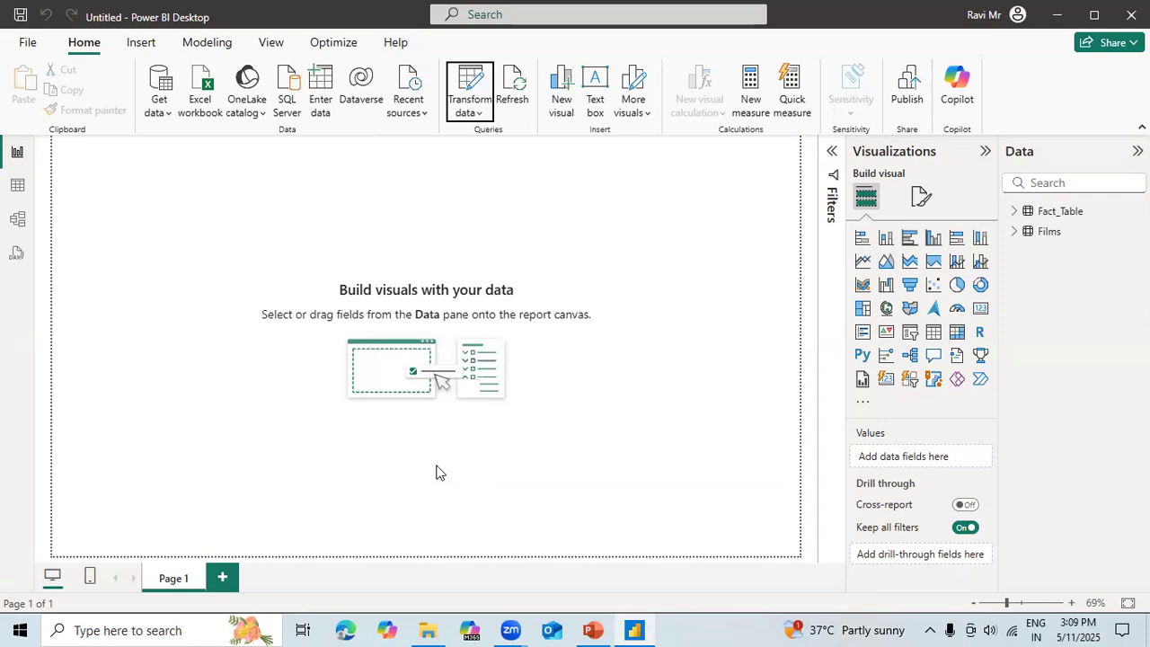
# Step: Reopen the query editor and enable load to report in the Orders query's properties
pyautogui.click(476, 117)
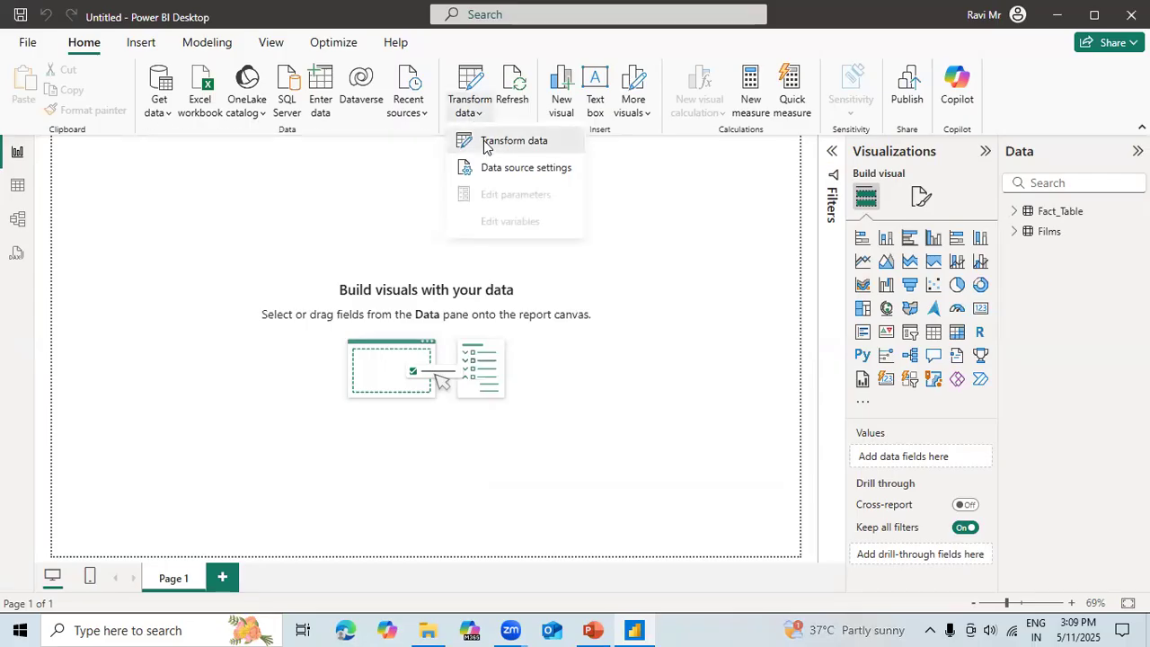
pyautogui.click(483, 141)
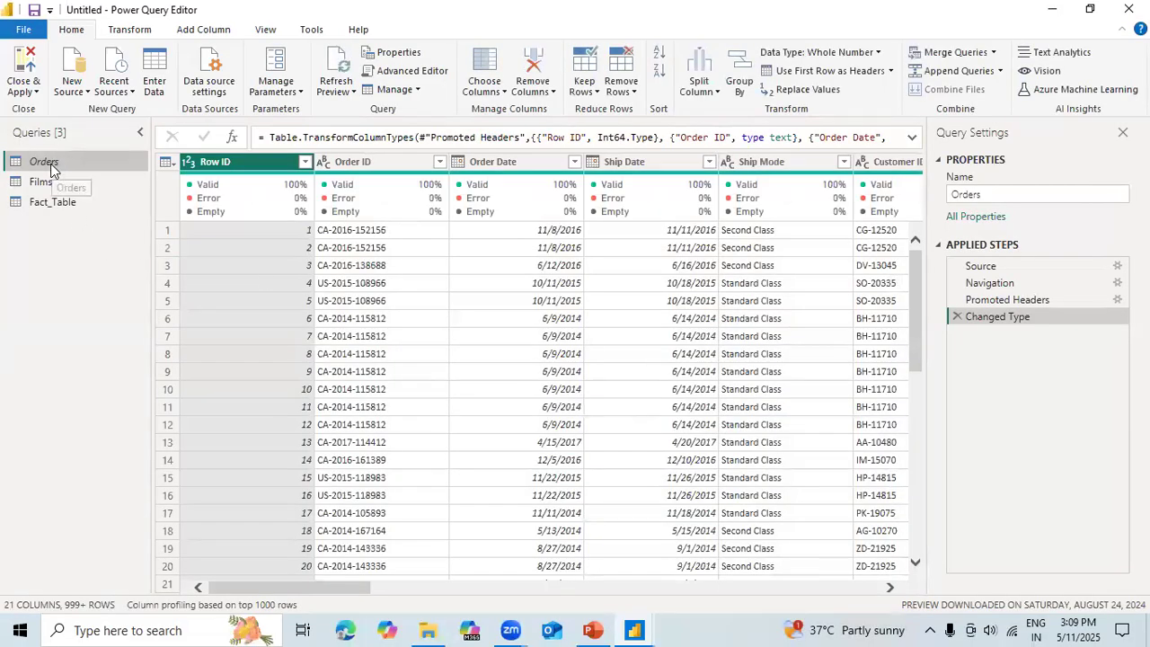
pyautogui.click(386, 51)
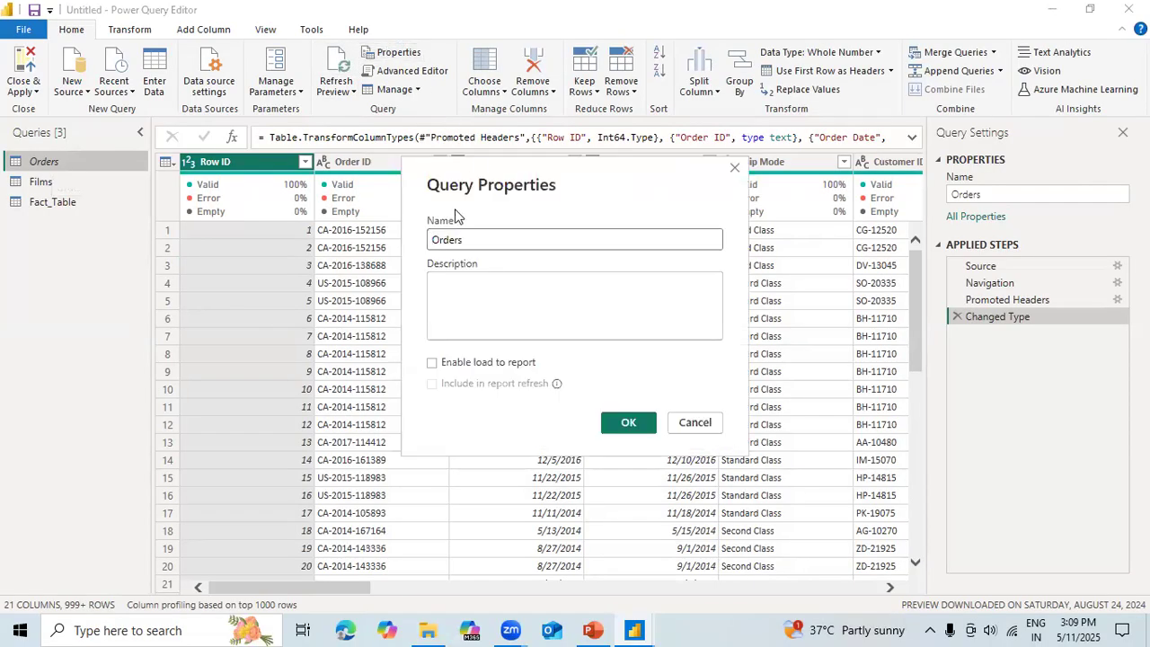
pyautogui.click(432, 363)
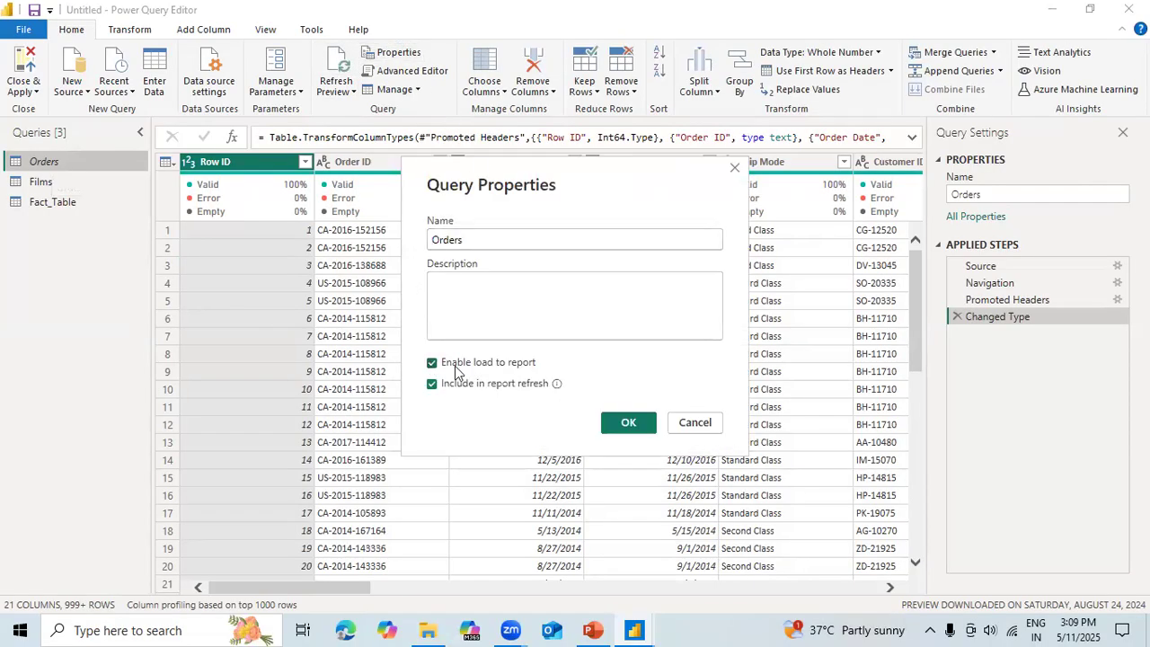
pyautogui.click(634, 422)
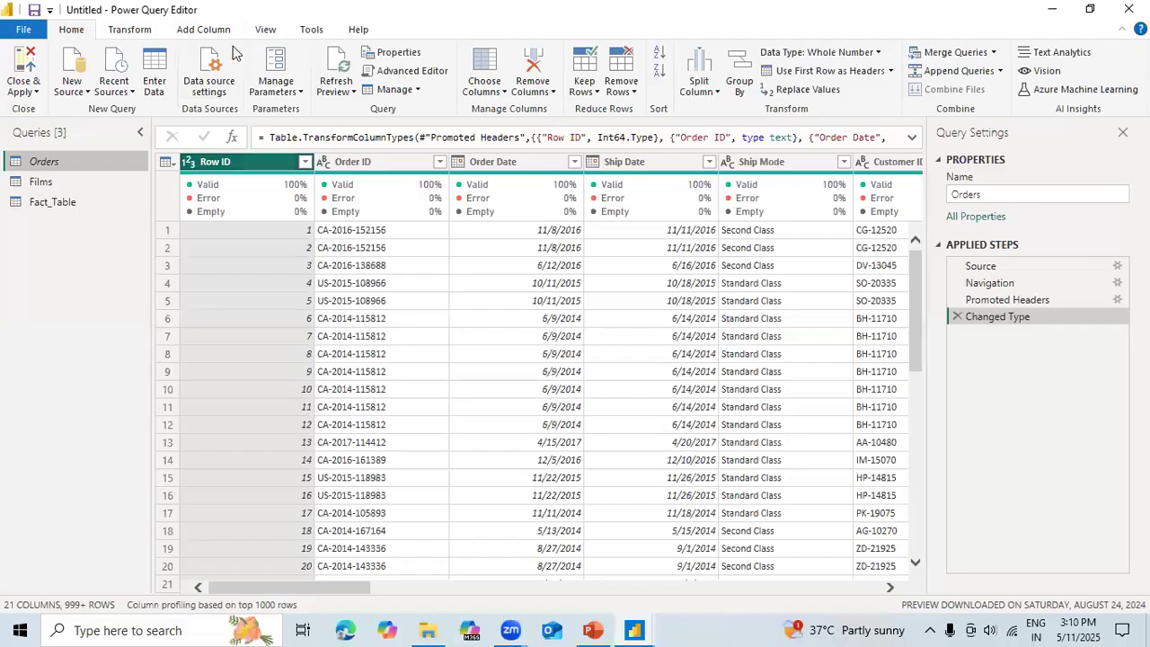
# Step: Create a new query that references Orders and dismiss the notice about the preview's age
pyautogui.click(419, 95)
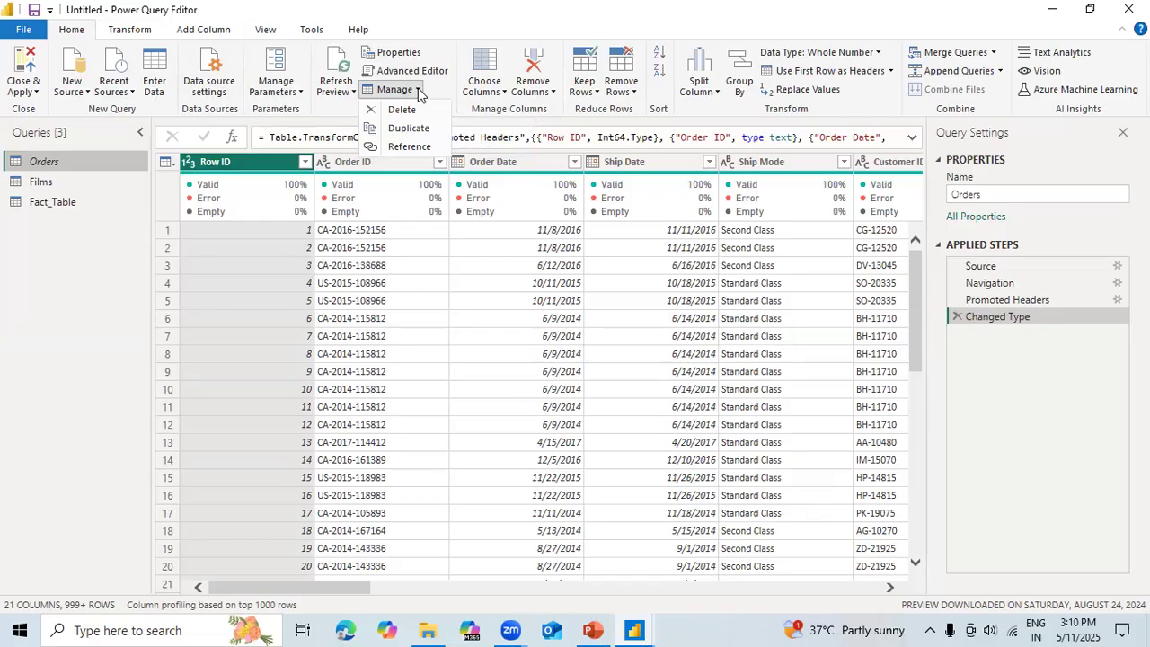
pyautogui.click(401, 147)
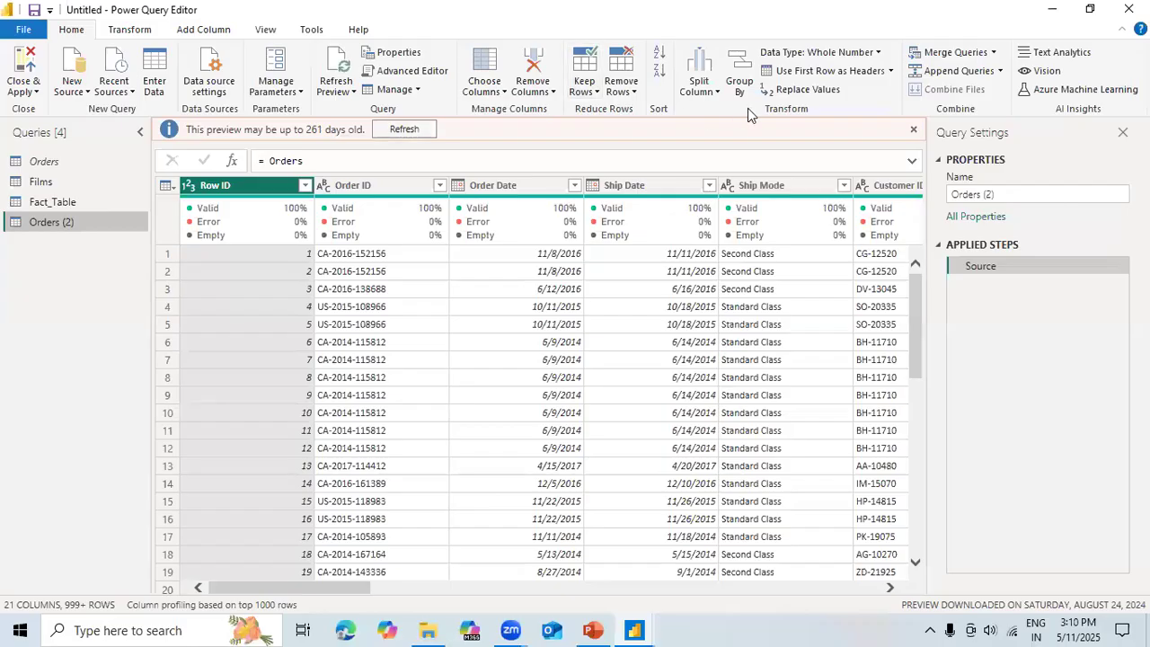
pyautogui.click(915, 131)
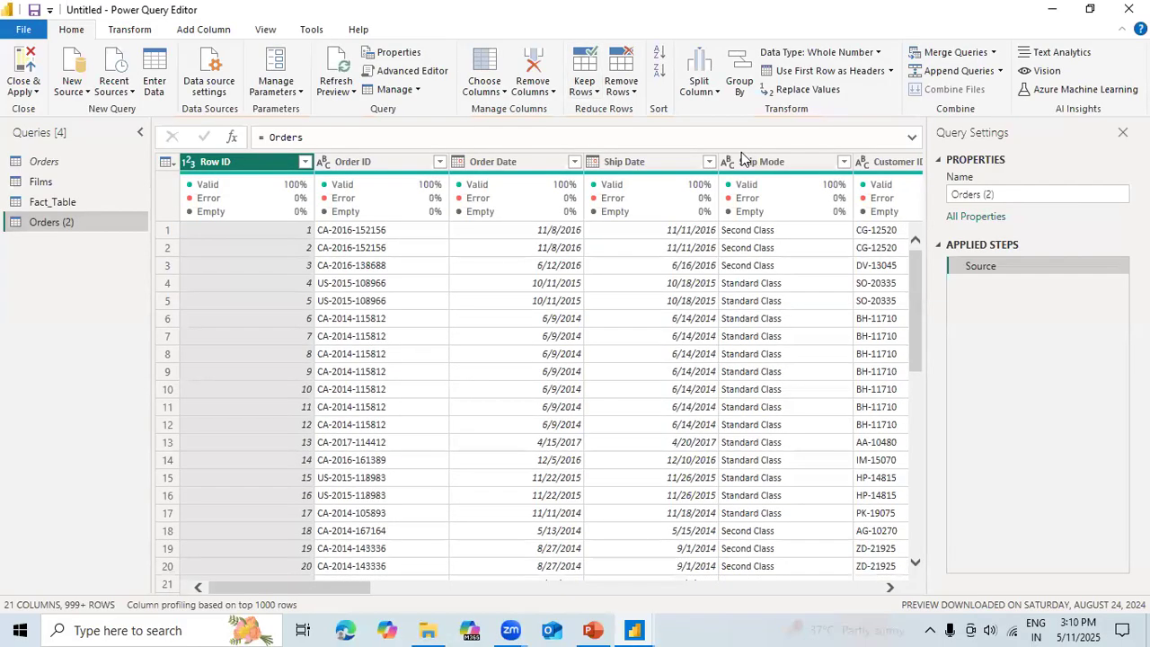
pyautogui.moveTo(637, 209)
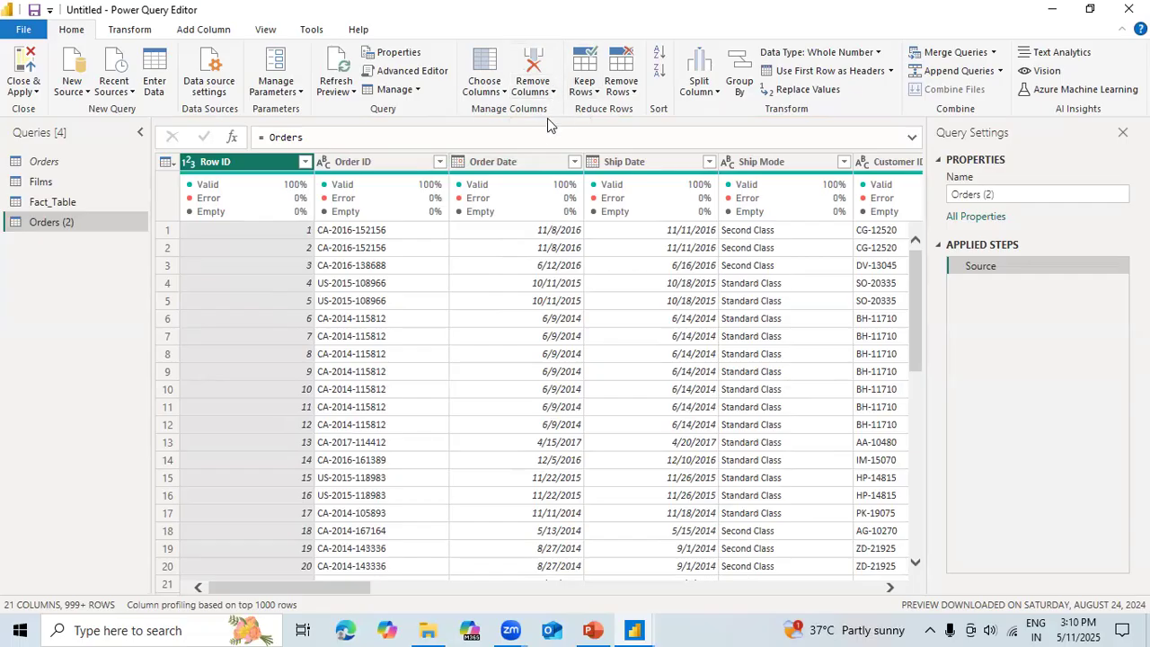
pyautogui.click(597, 95)
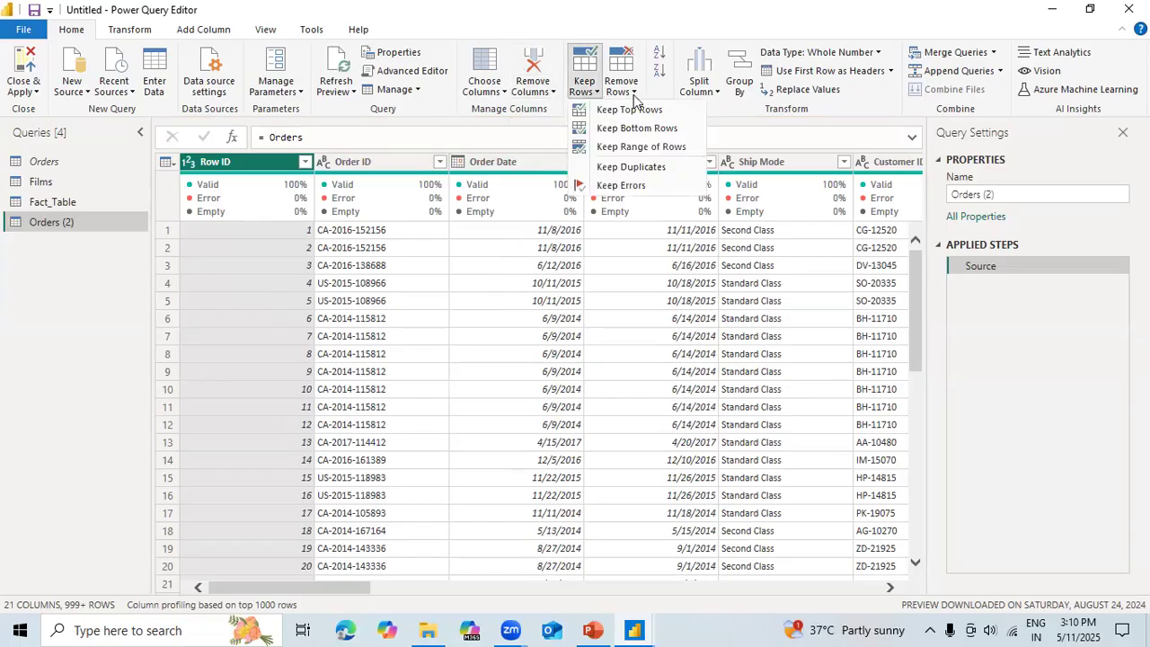
pyautogui.click(632, 95)
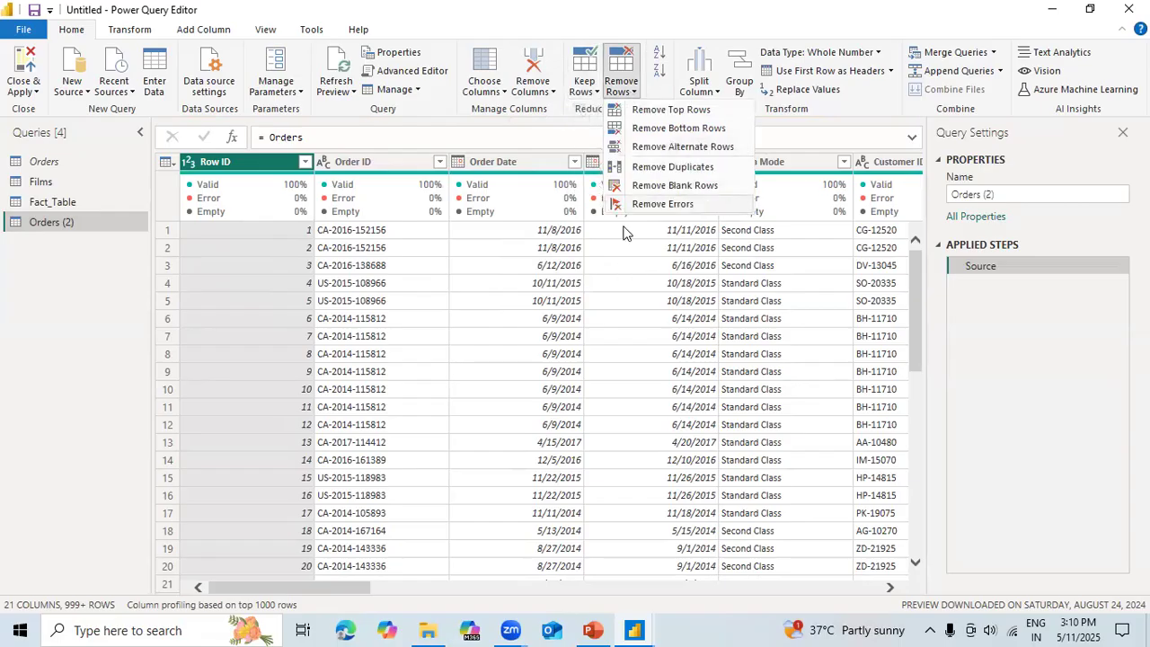
pyautogui.click(389, 280)
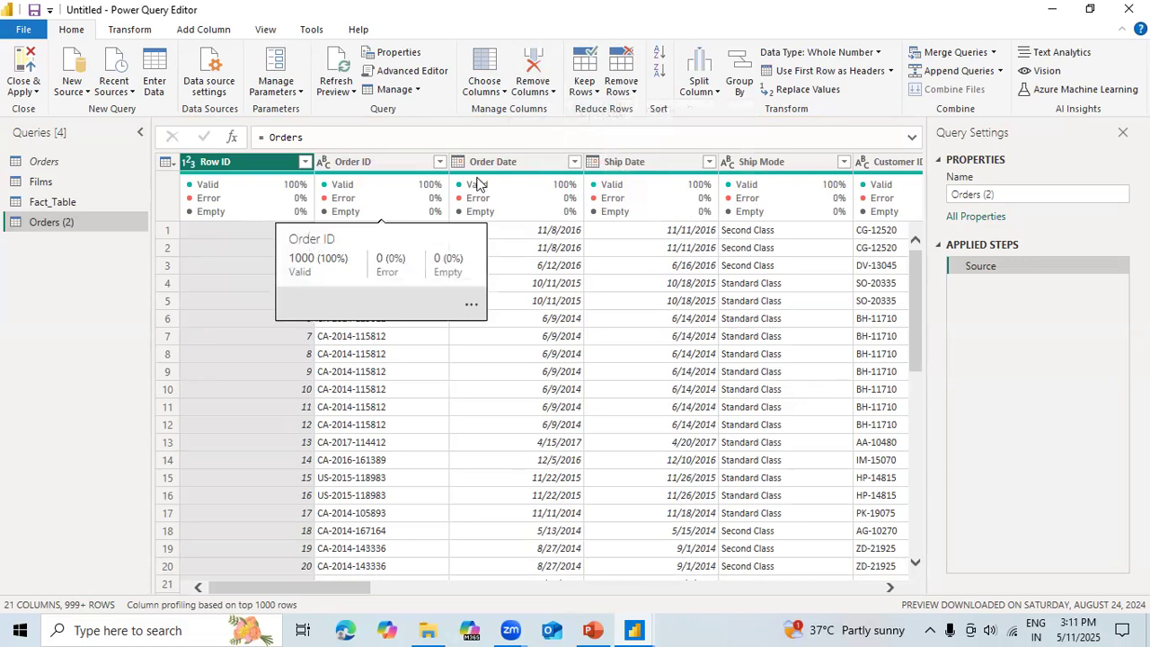
# Step: Keep only the Ship Mode, Region, Category and Sales columns in the Orders (2) query by removing all other columns
pyautogui.click(777, 163)
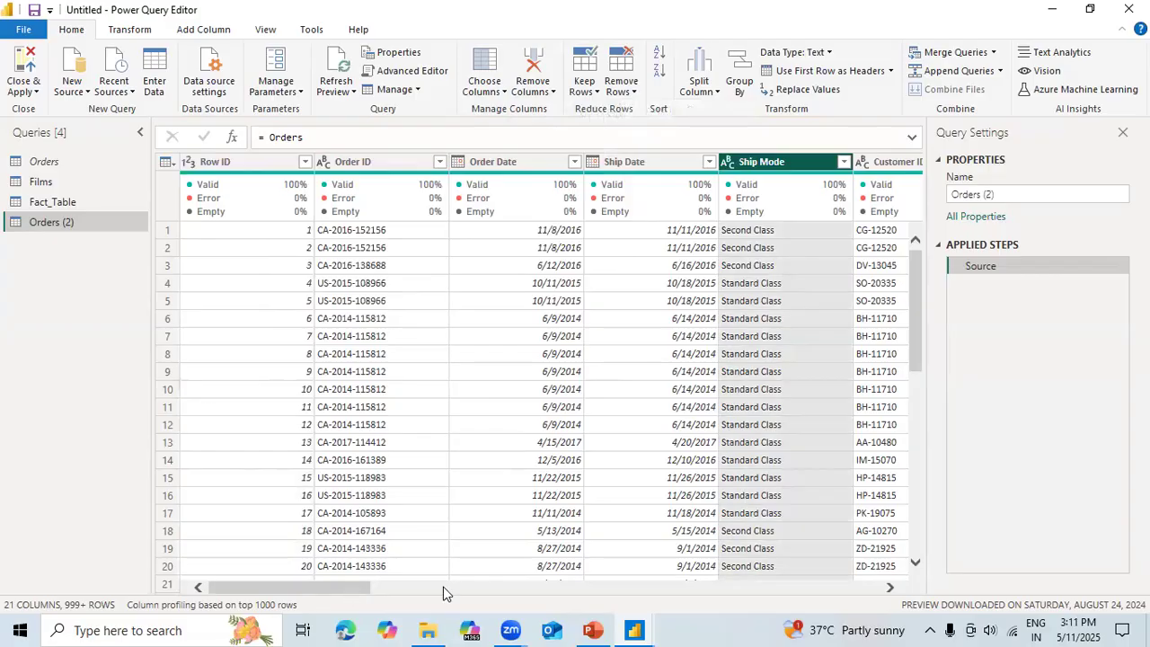
pyautogui.moveTo(886, 590); pyautogui.dragTo(891, 590)
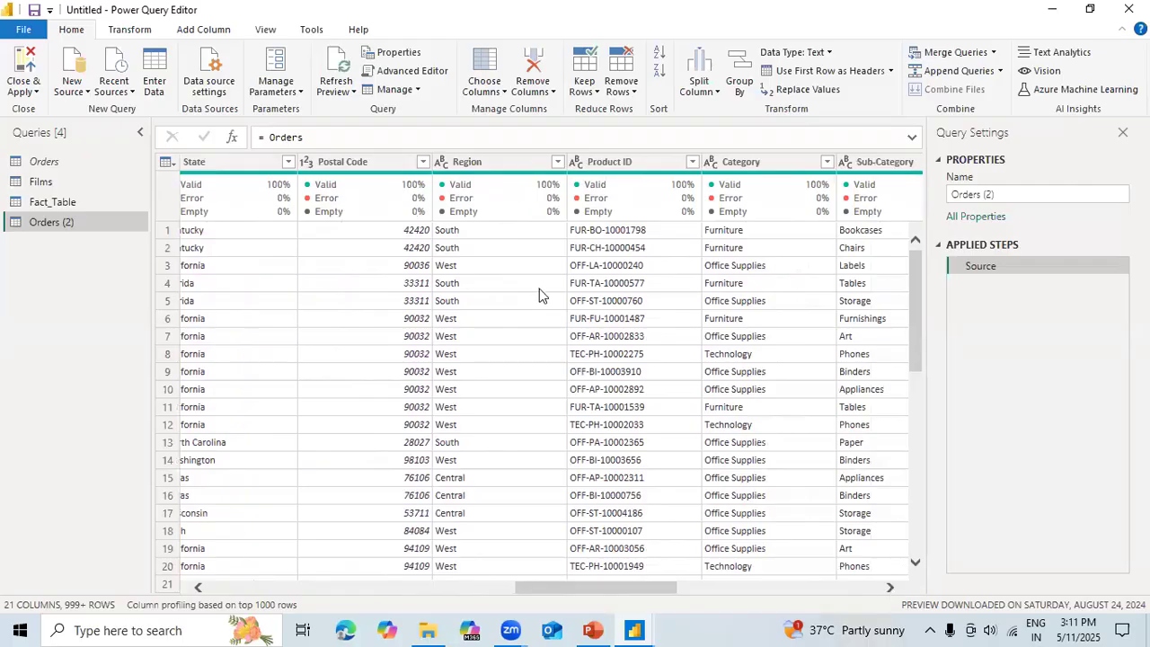
pyautogui.click(501, 168)
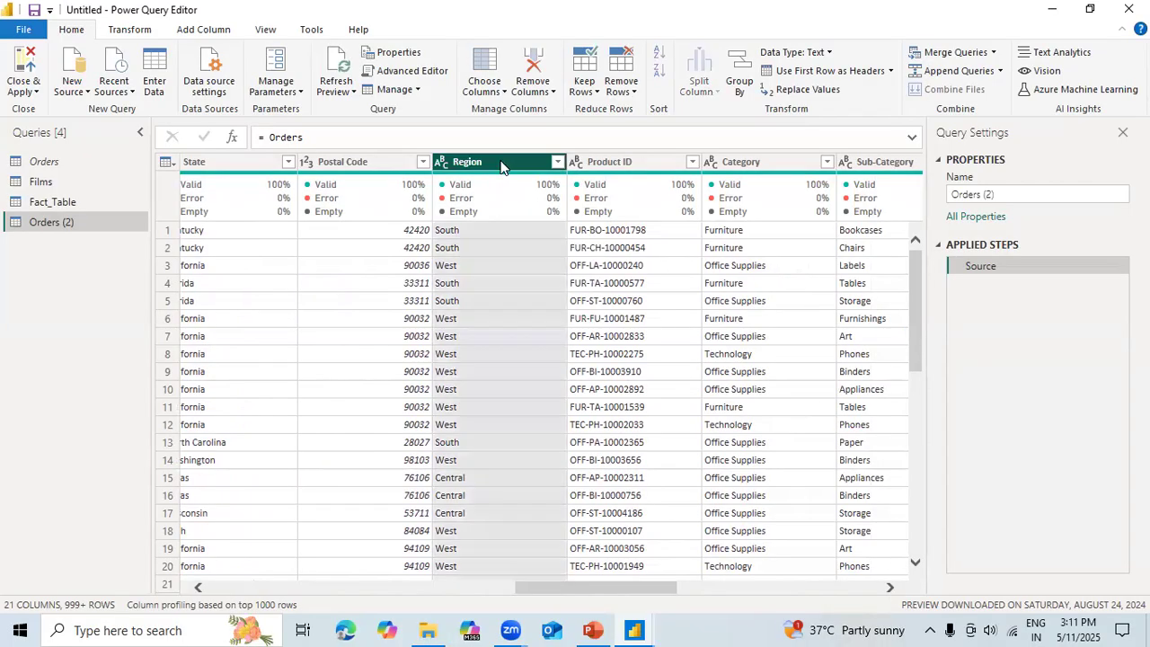
pyautogui.keyDown('ctrl'); pyautogui.click(780, 162); pyautogui.keyUp('ctrl')
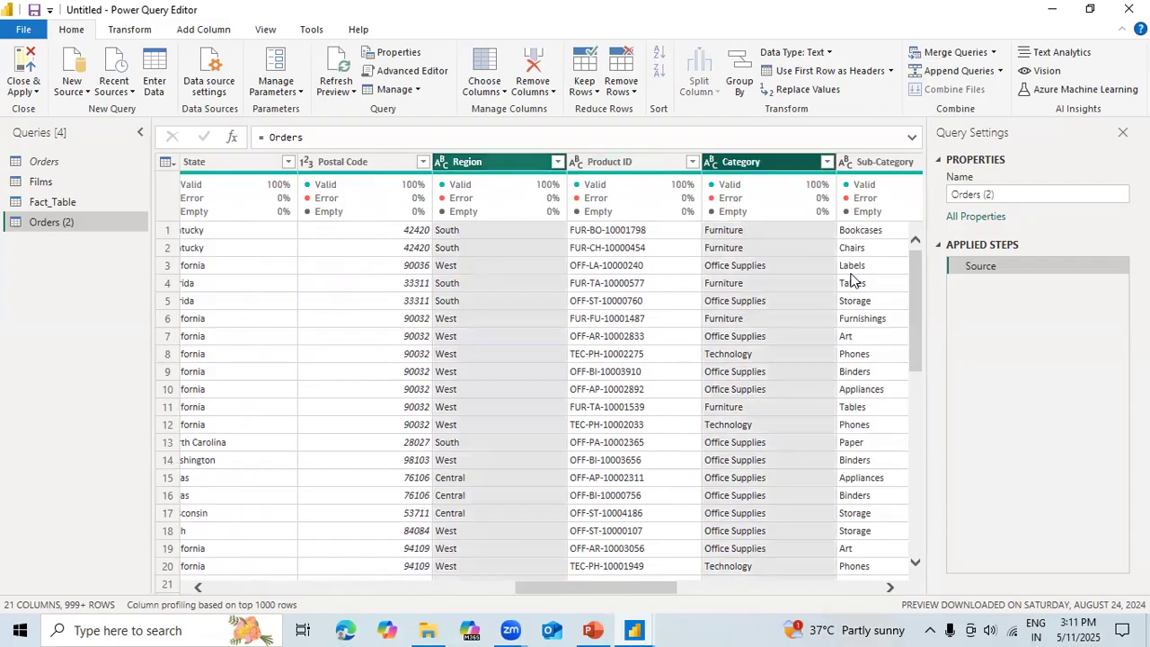
pyautogui.click(826, 590)
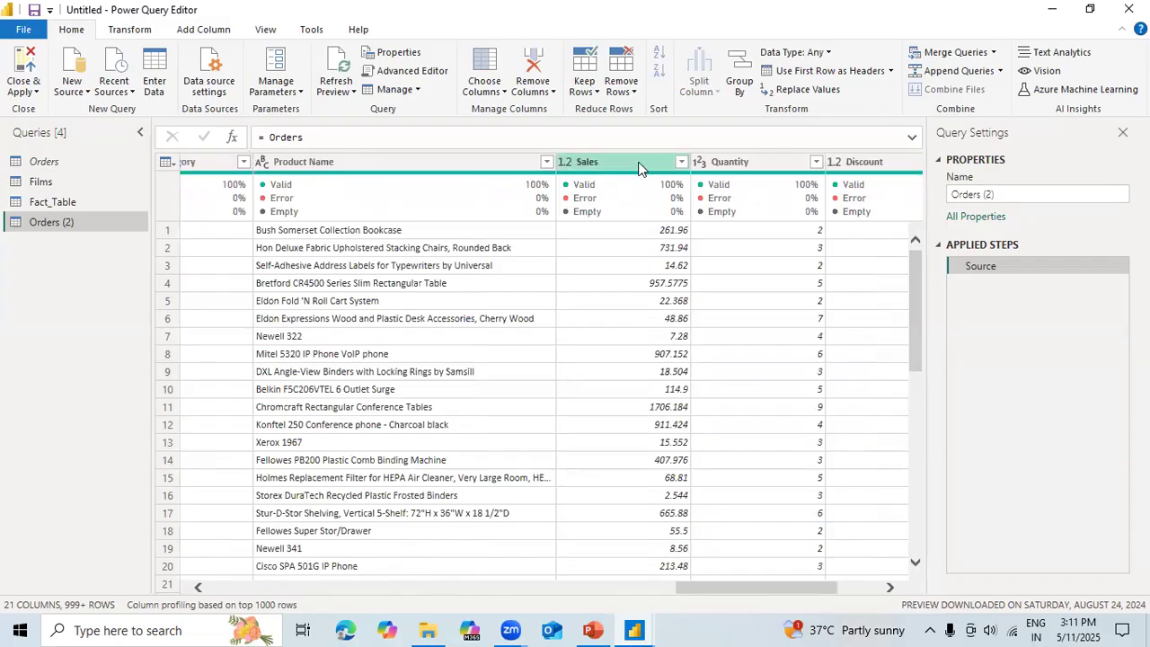
pyautogui.keyDown('ctrl'); pyautogui.click(639, 164); pyautogui.keyUp('ctrl')
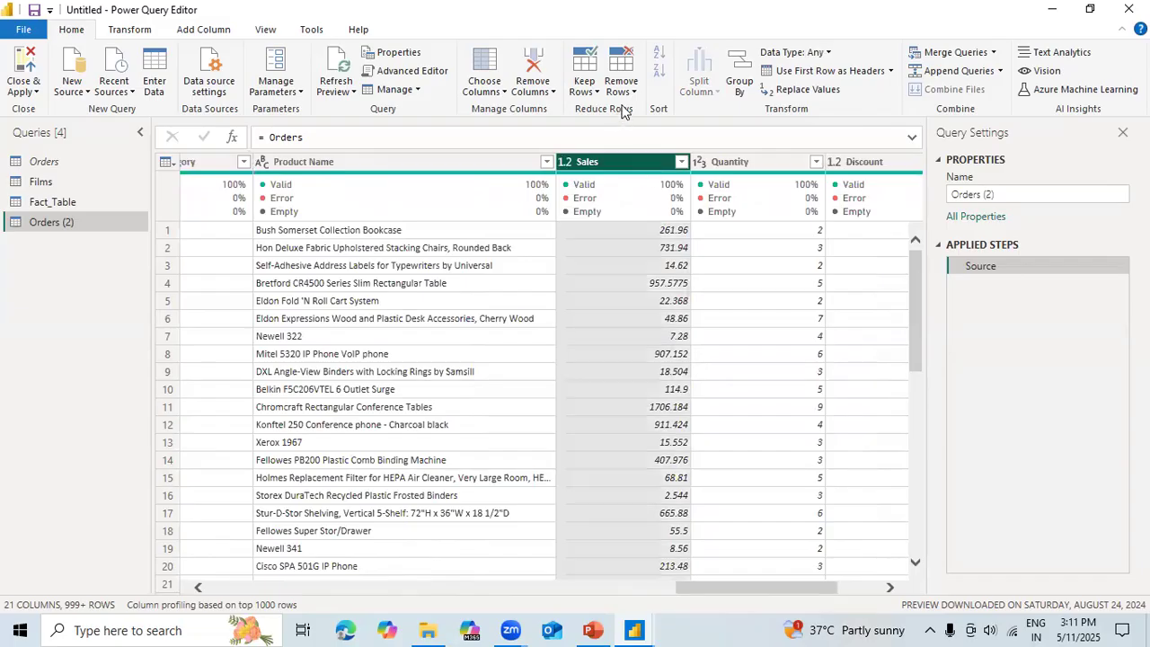
pyautogui.click(546, 92)
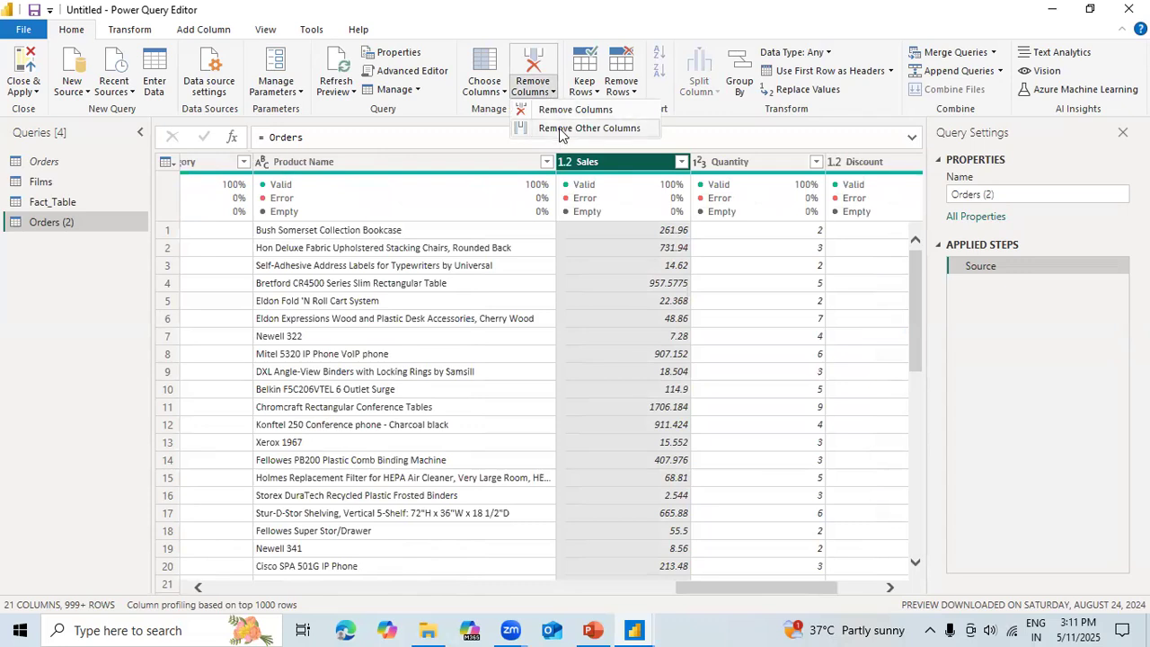
pyautogui.click(559, 131)
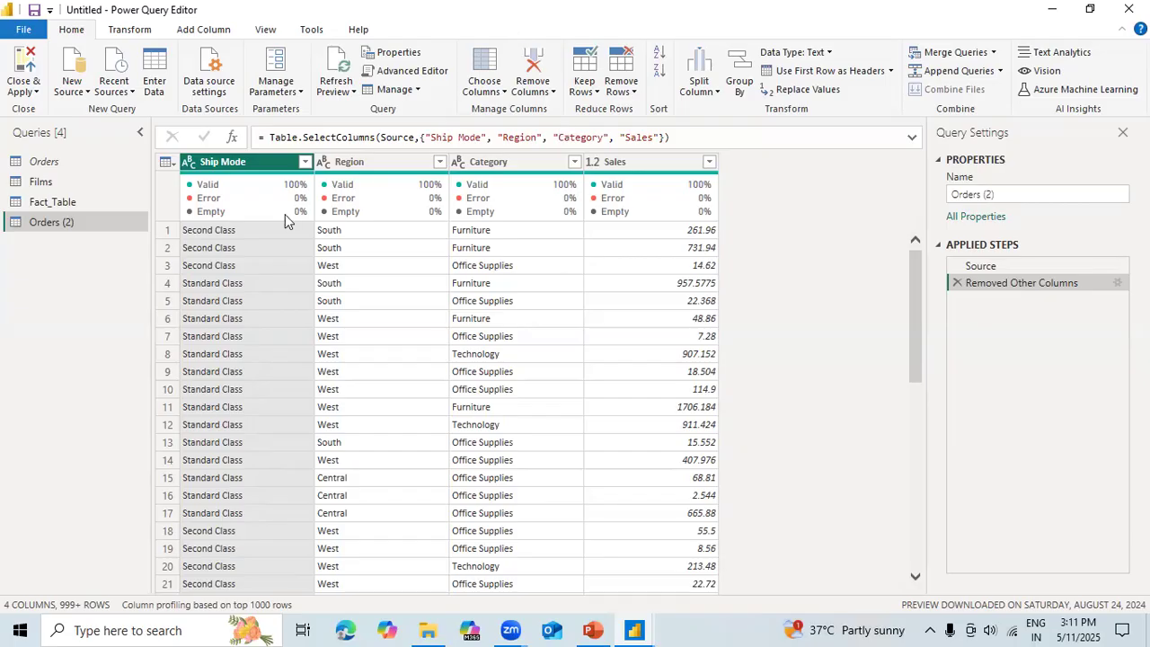
# Step: Examine the data types of the four remaining columns and the data type options offered for Ship Mode, without changing any
pyautogui.click(377, 164)
pyautogui.click(256, 164)
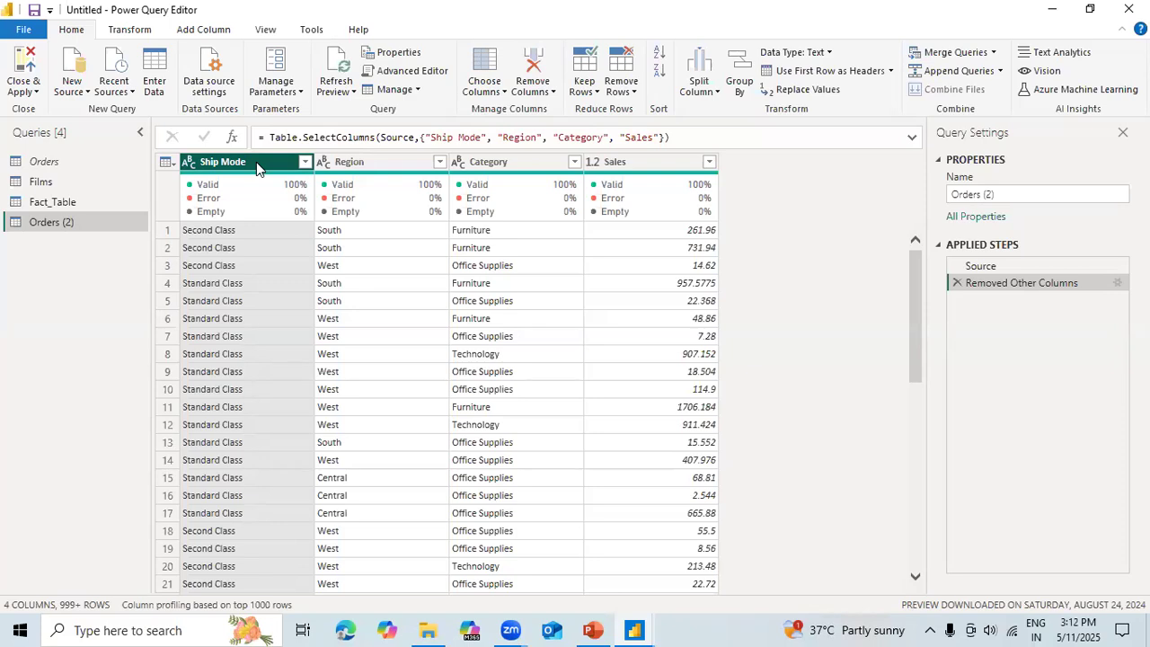
pyautogui.click(356, 165)
pyautogui.click(511, 166)
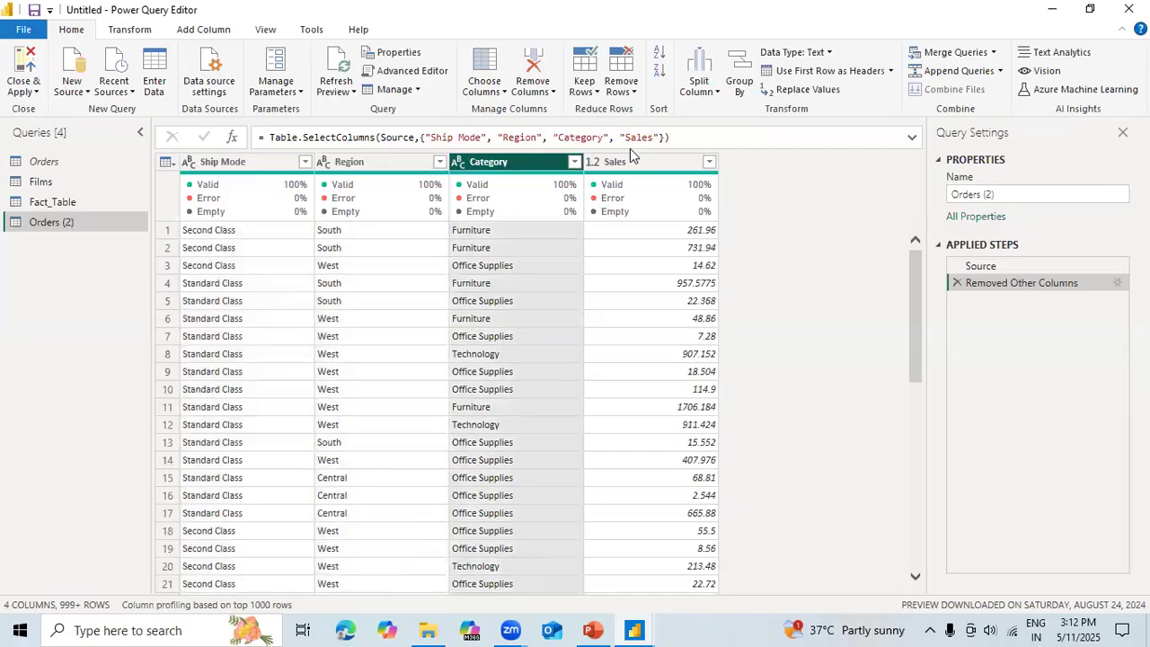
pyautogui.click(631, 161)
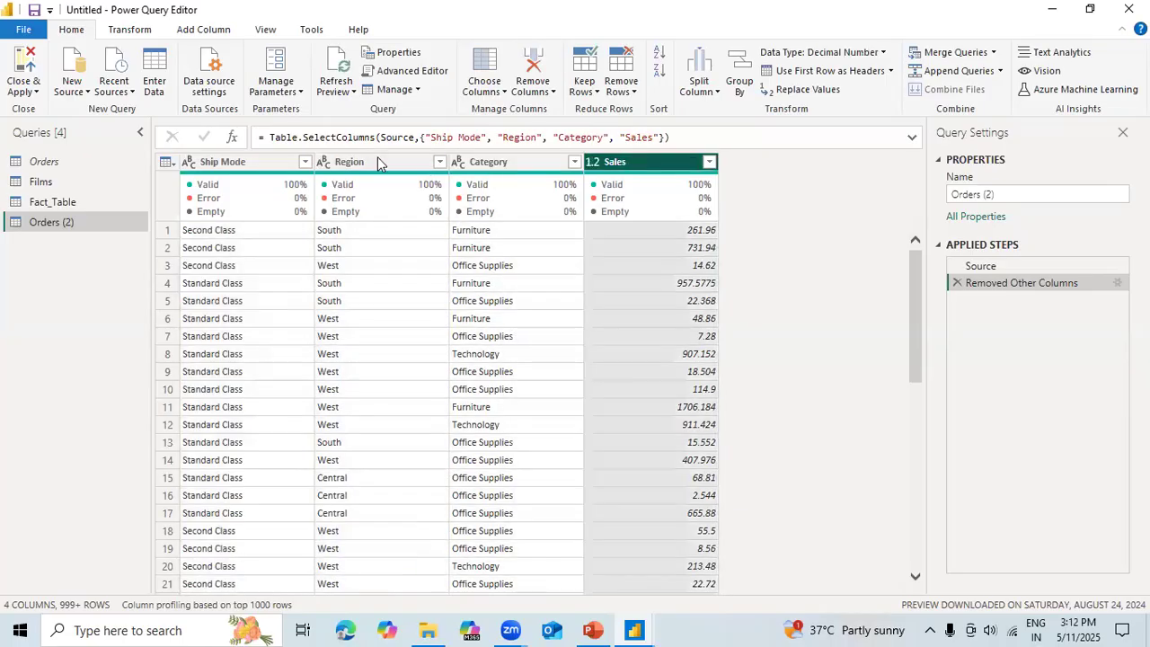
pyautogui.click(246, 160)
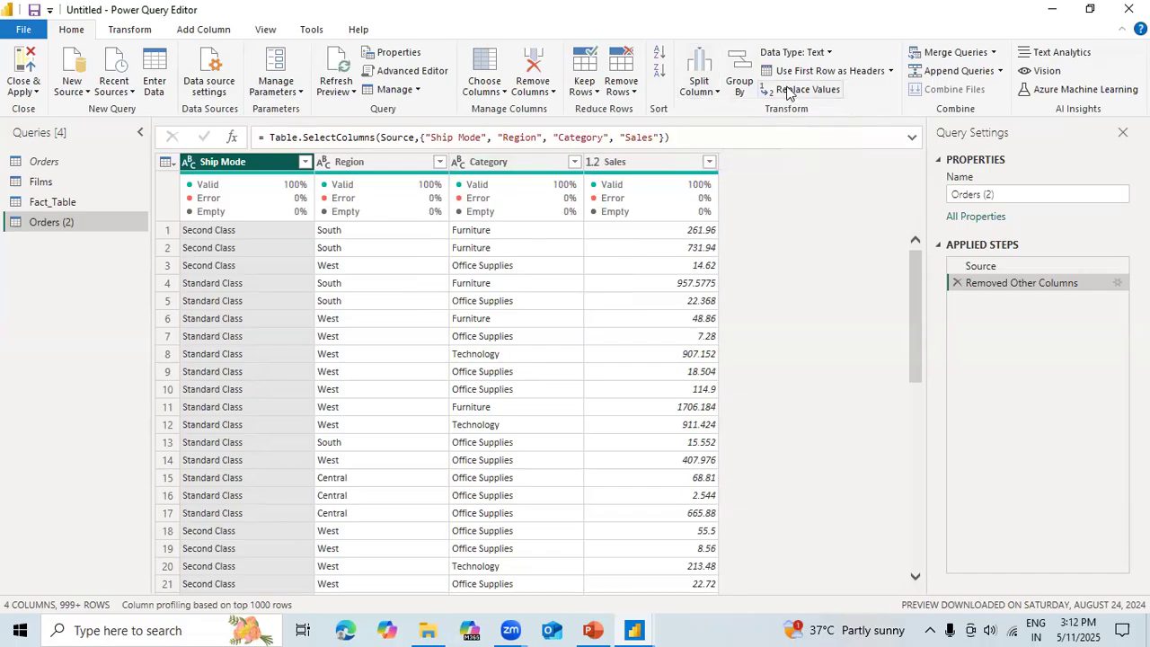
pyautogui.click(820, 54)
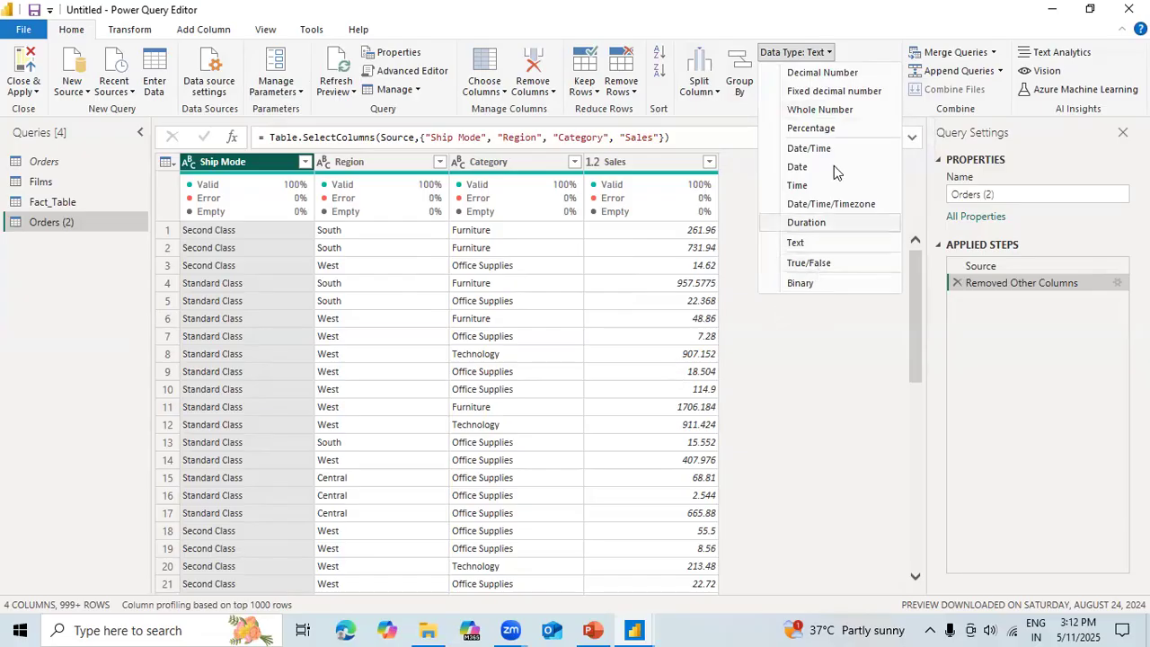
pyautogui.click(666, 160)
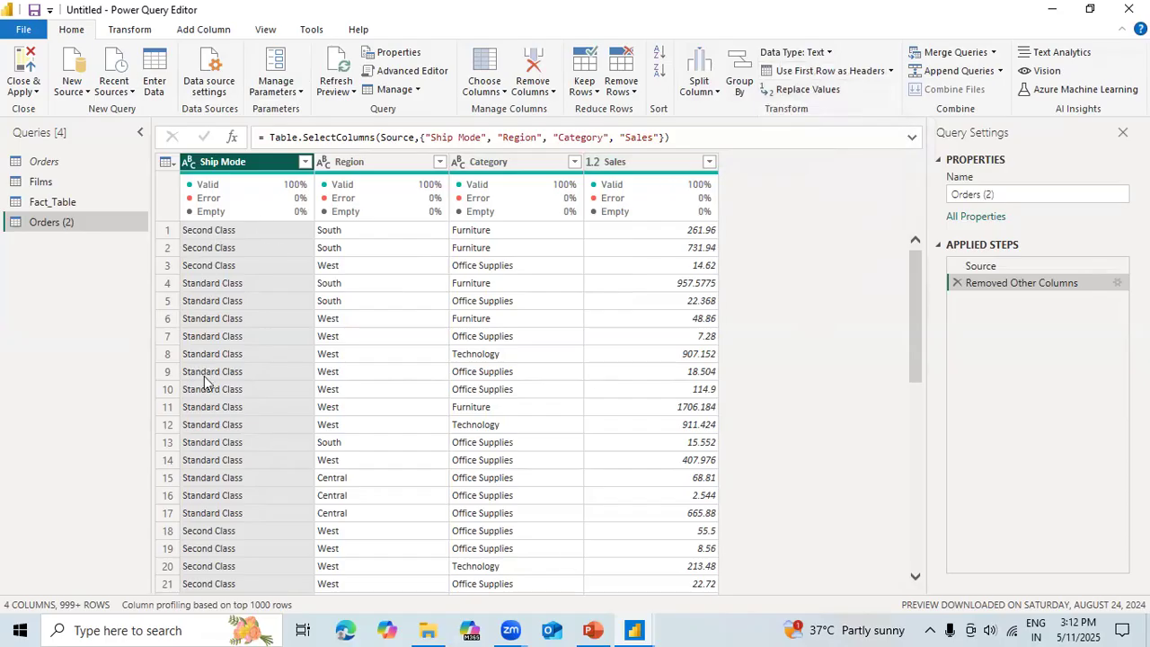
# Step: Review the ways offered to split the Ship Mode column without applying any
pyautogui.click(710, 90)
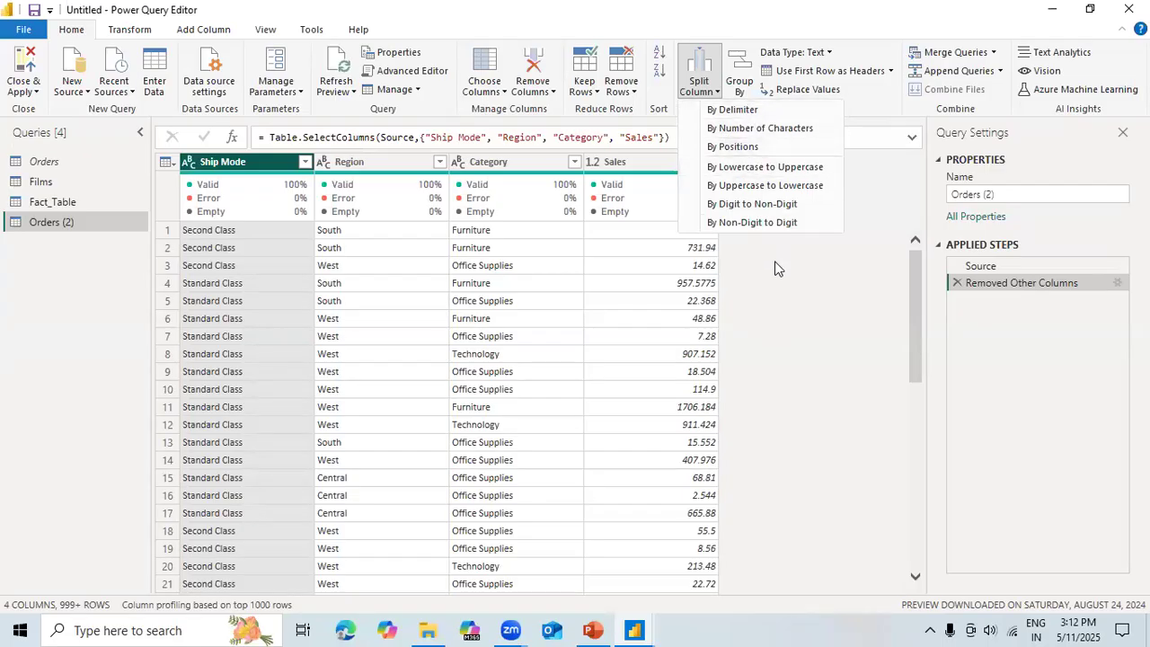
pyautogui.click(587, 374)
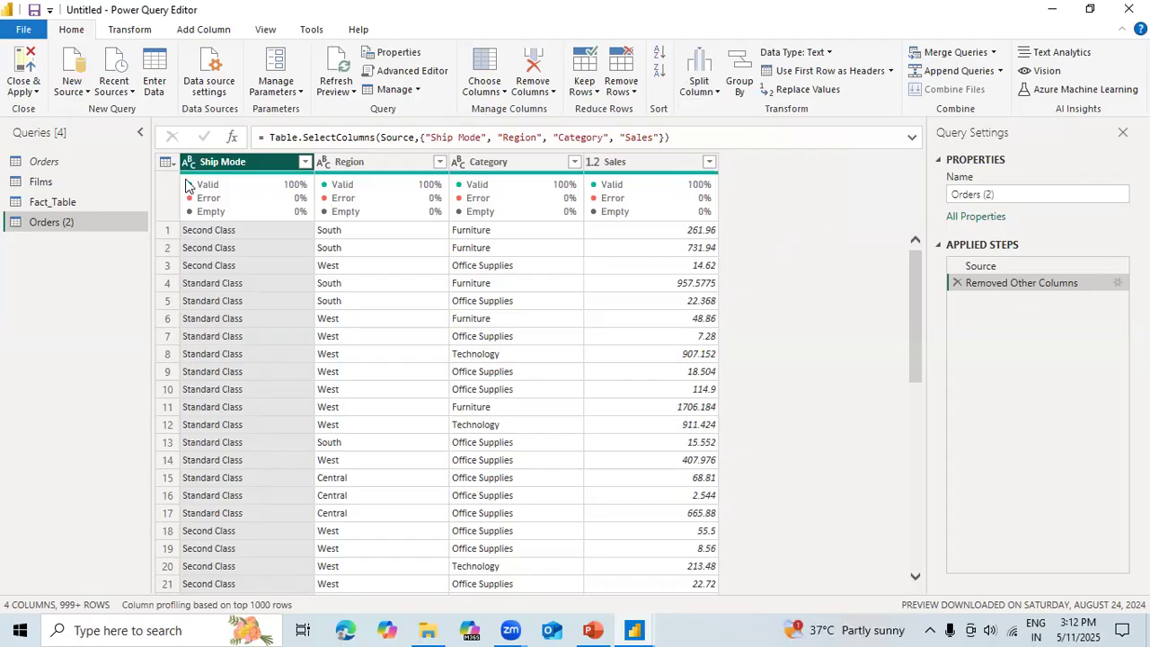
# Step: Start a Group By on the Region and Sales columns of Orders (2), with Sum of Sales as the aggregation
pyautogui.click(138, 32)
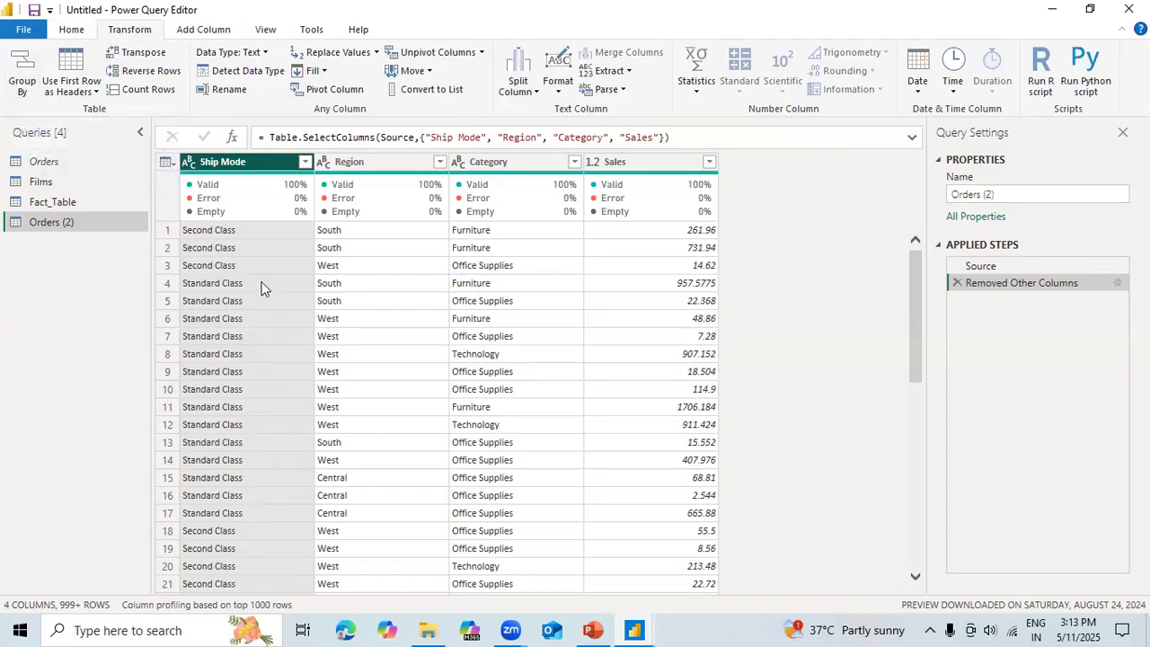
pyautogui.click(381, 169)
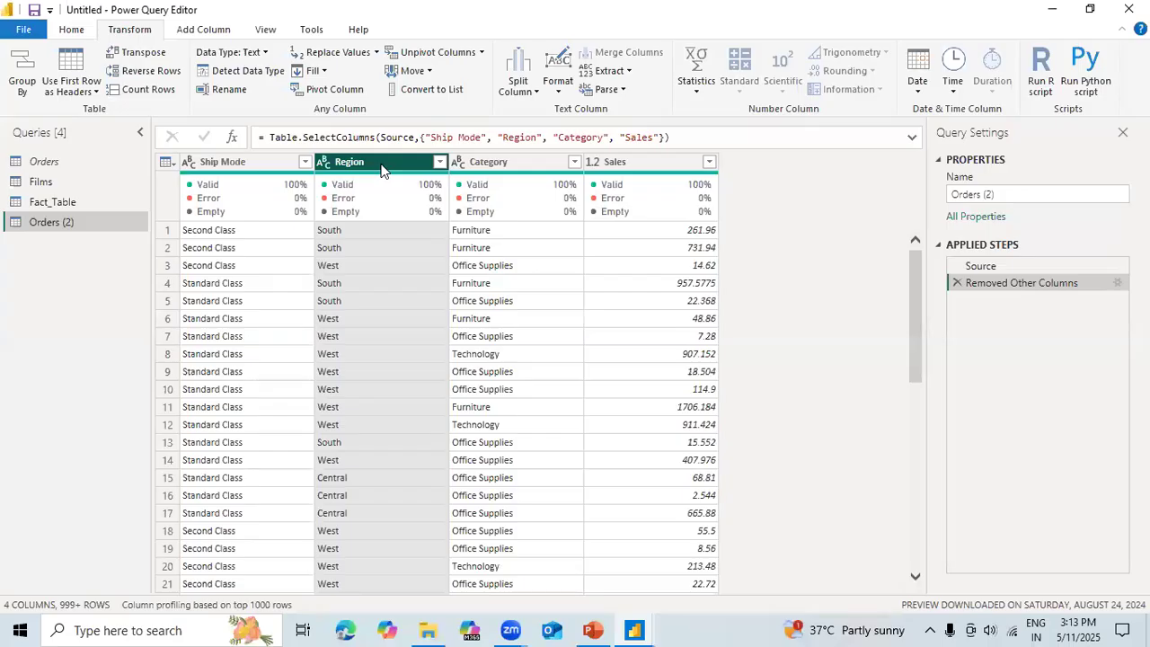
pyautogui.keyDown('ctrl'); pyautogui.click(678, 167); pyautogui.keyUp('ctrl')
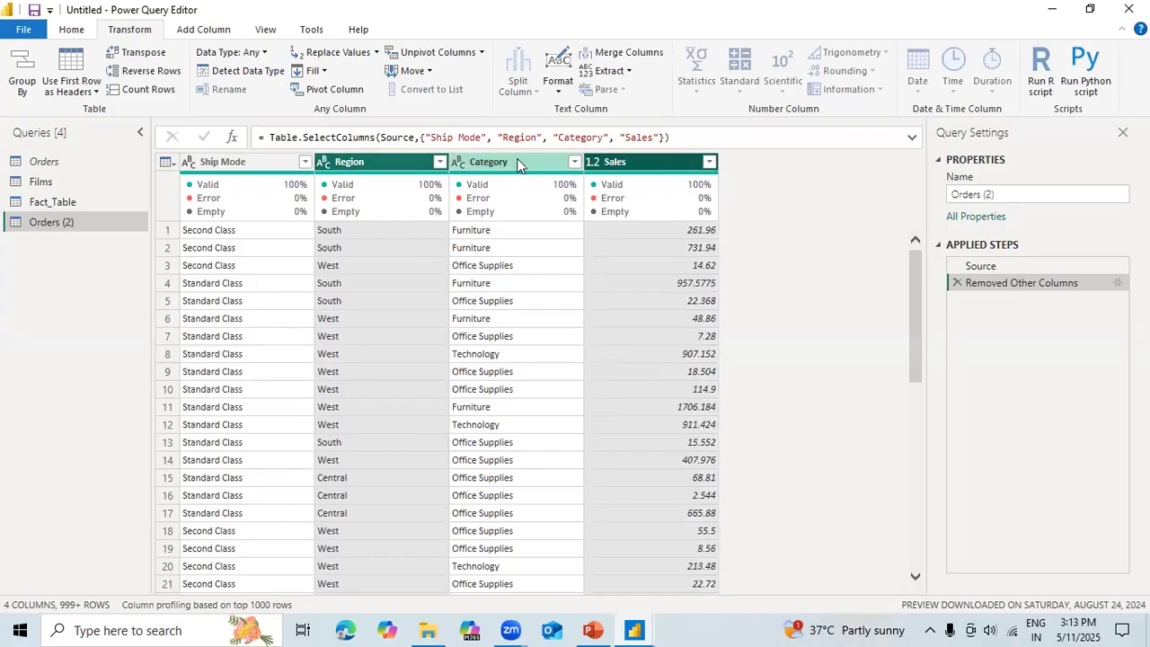
pyautogui.click(20, 83)
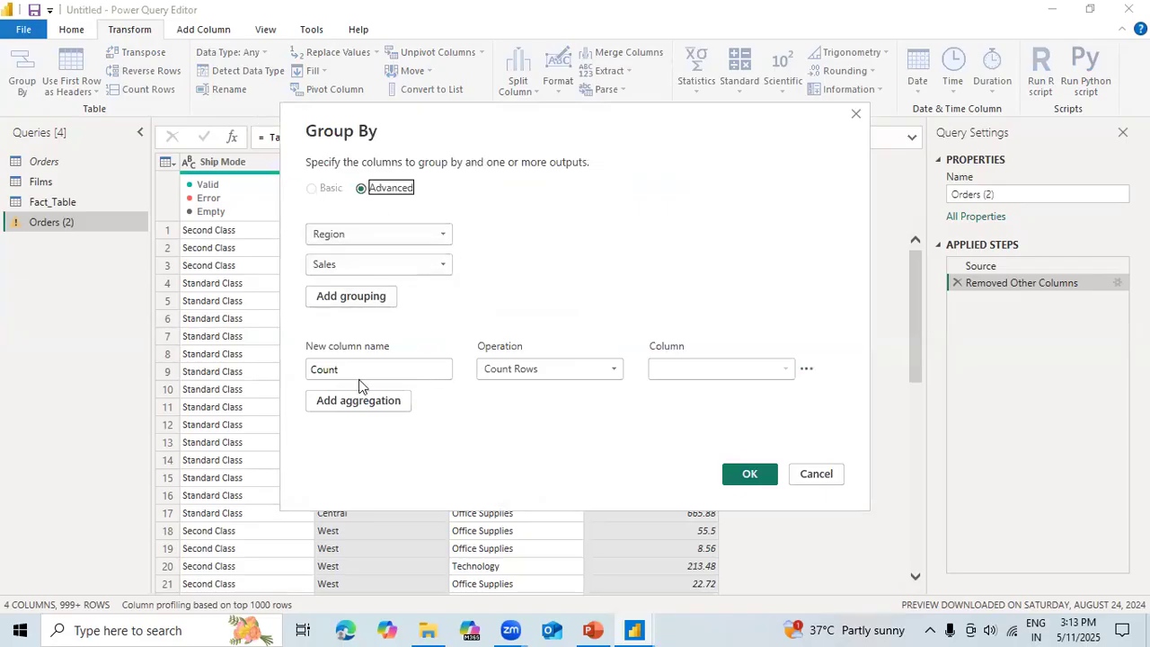
pyautogui.click(433, 362)
pyautogui.click(553, 369)
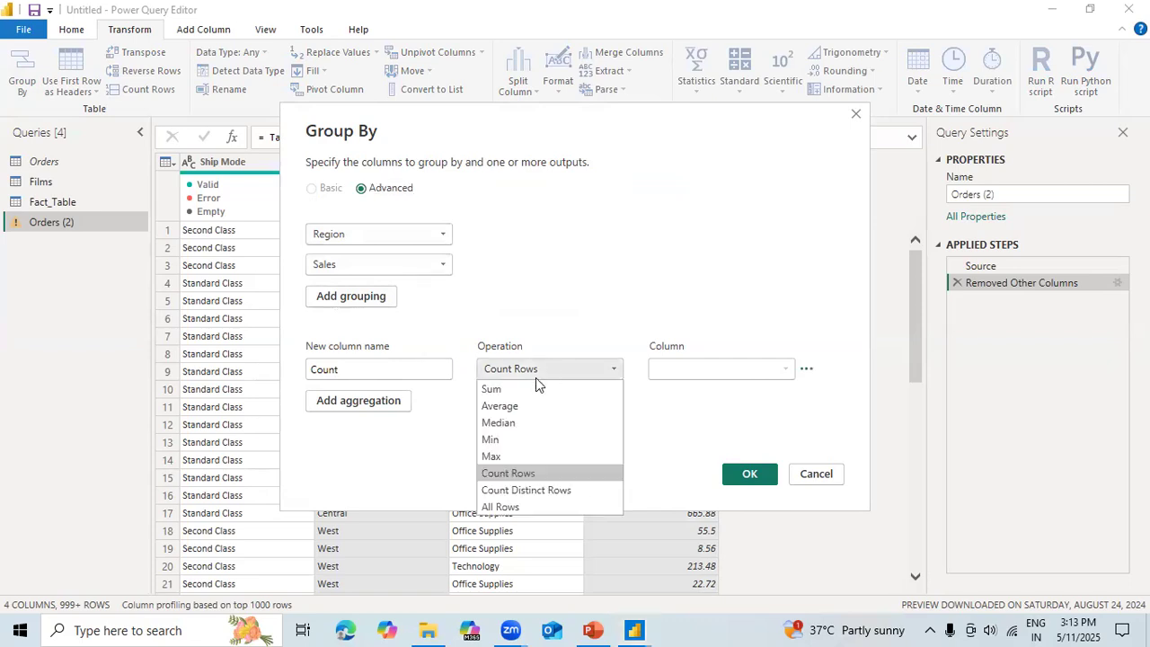
pyautogui.click(525, 391)
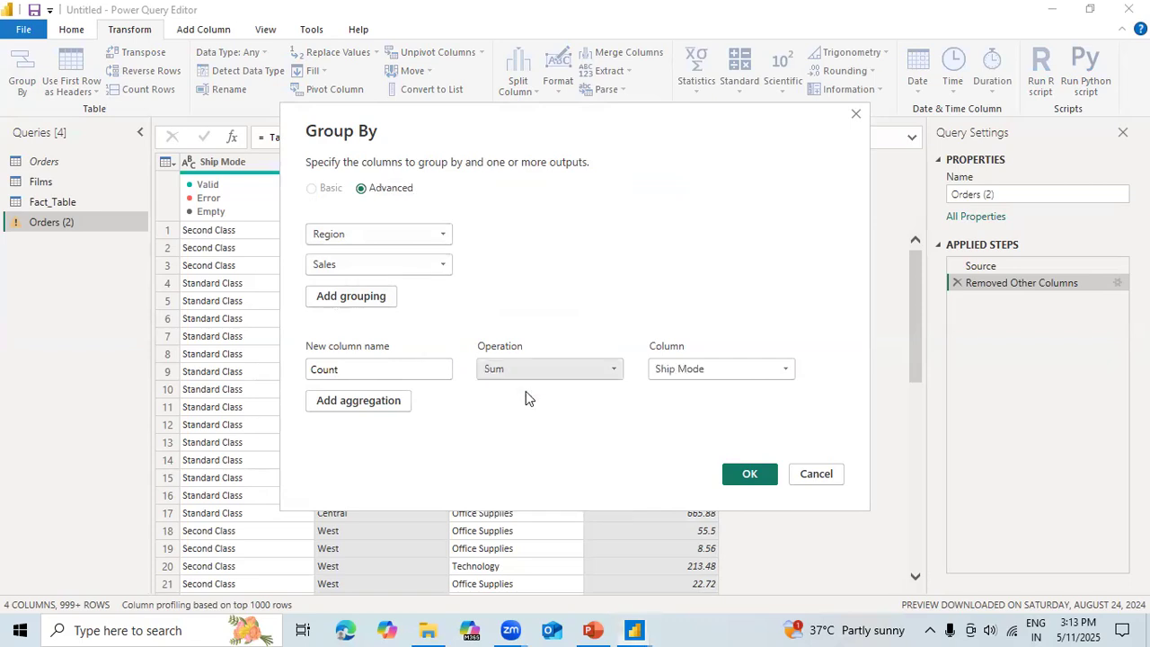
pyautogui.click(697, 373)
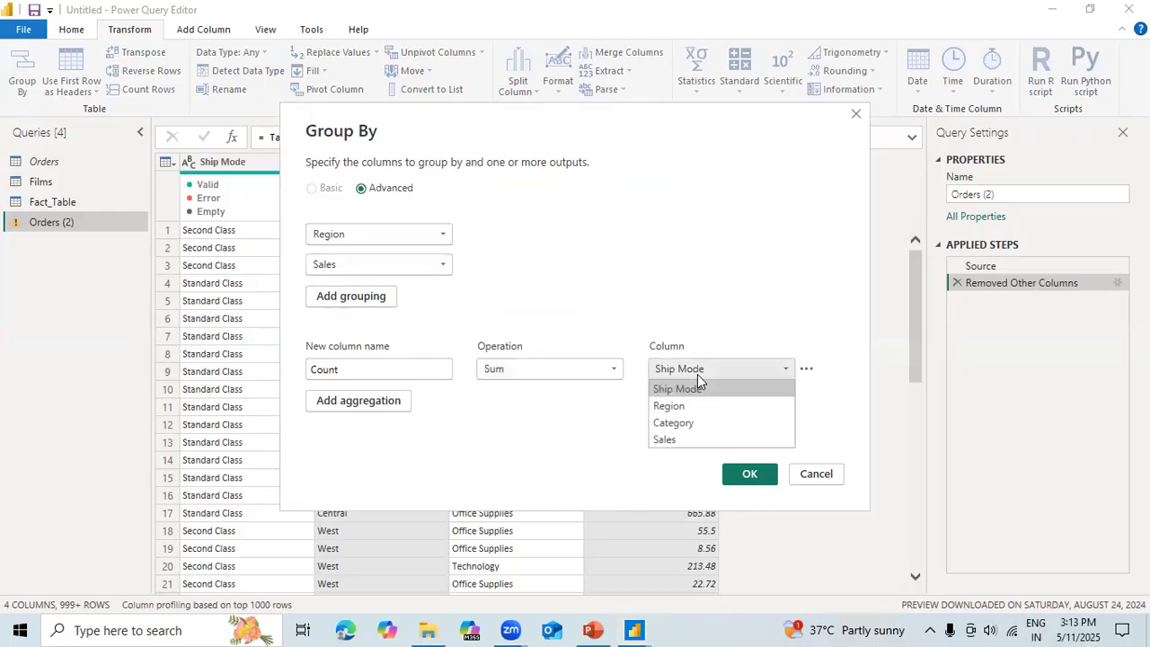
pyautogui.click(672, 439)
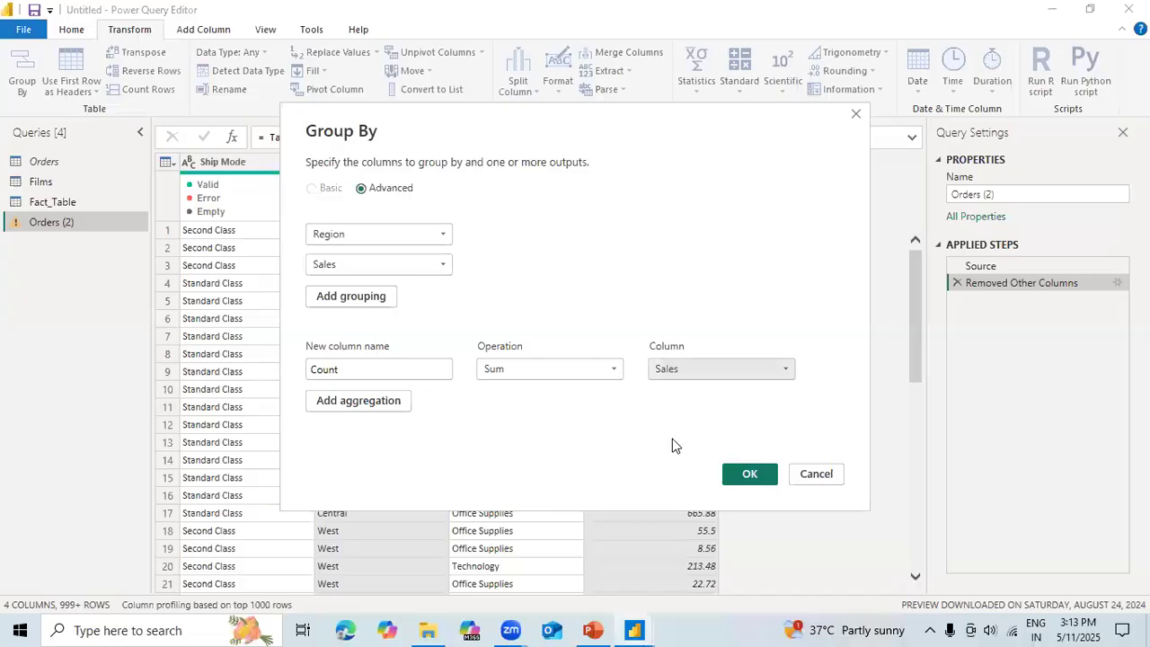
# Step: Name the aggregated column Total Sales, change the second grouping column to Ship Mode, and apply the grouping
pyautogui.click(395, 374)
pyautogui.hotkey('ctrl', 'a')
pyautogui.press('BackSpace')
pyautogui.write('Total')
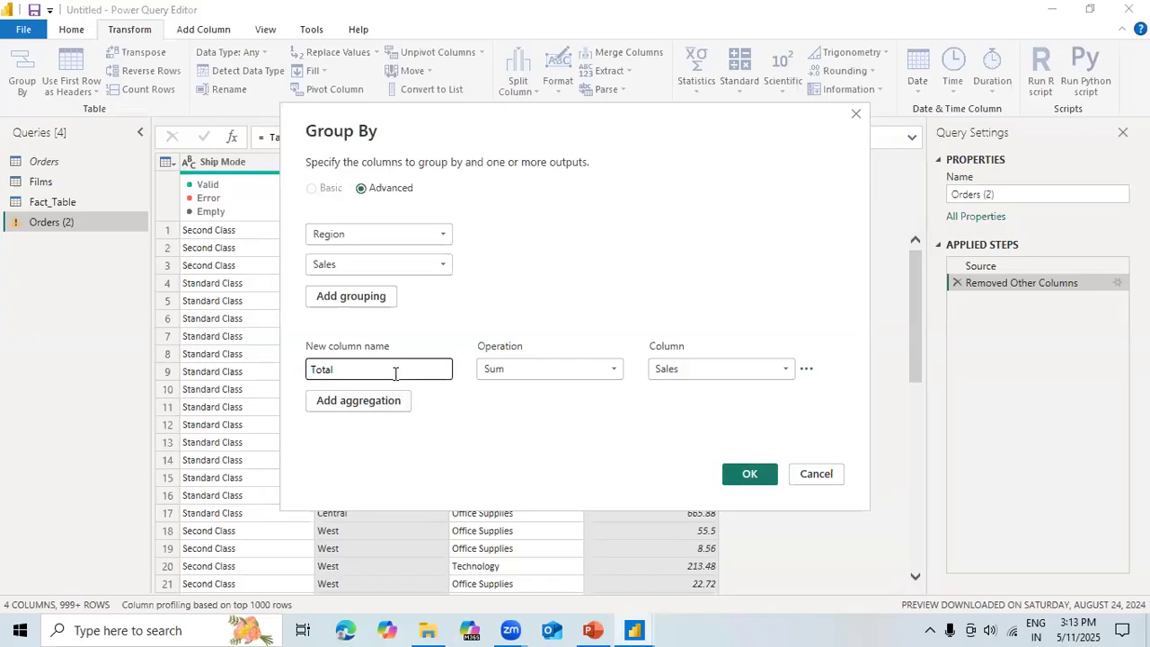
pyautogui.write(' Sales')
pyautogui.click(443, 265)
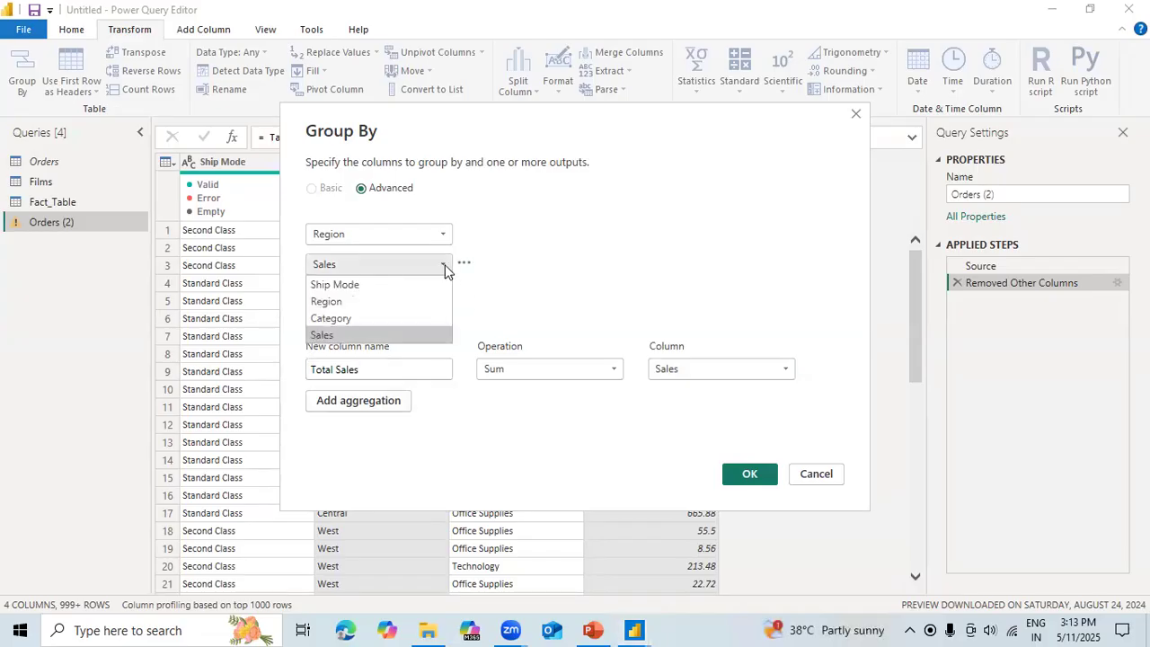
pyautogui.click(404, 284)
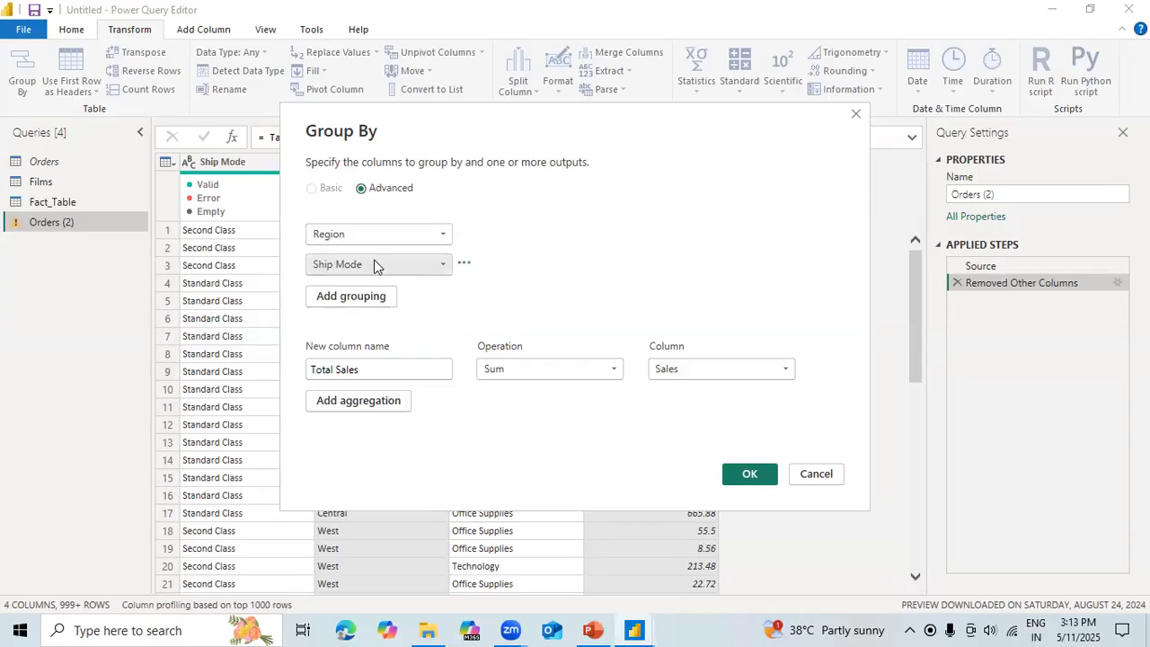
pyautogui.click(752, 476)
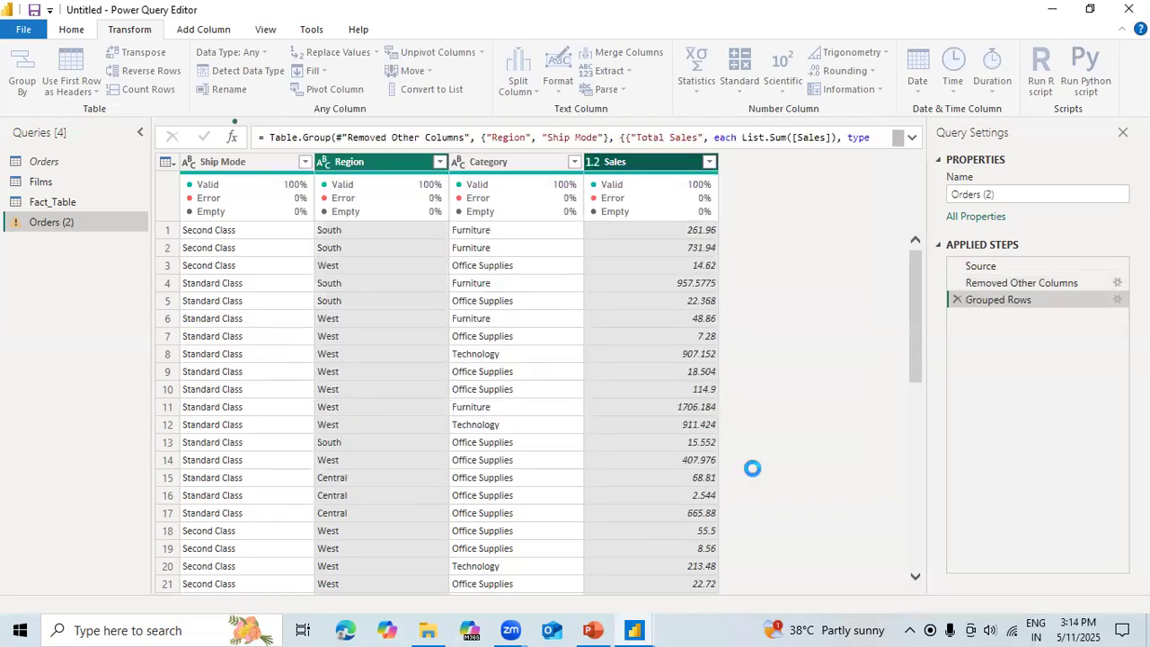
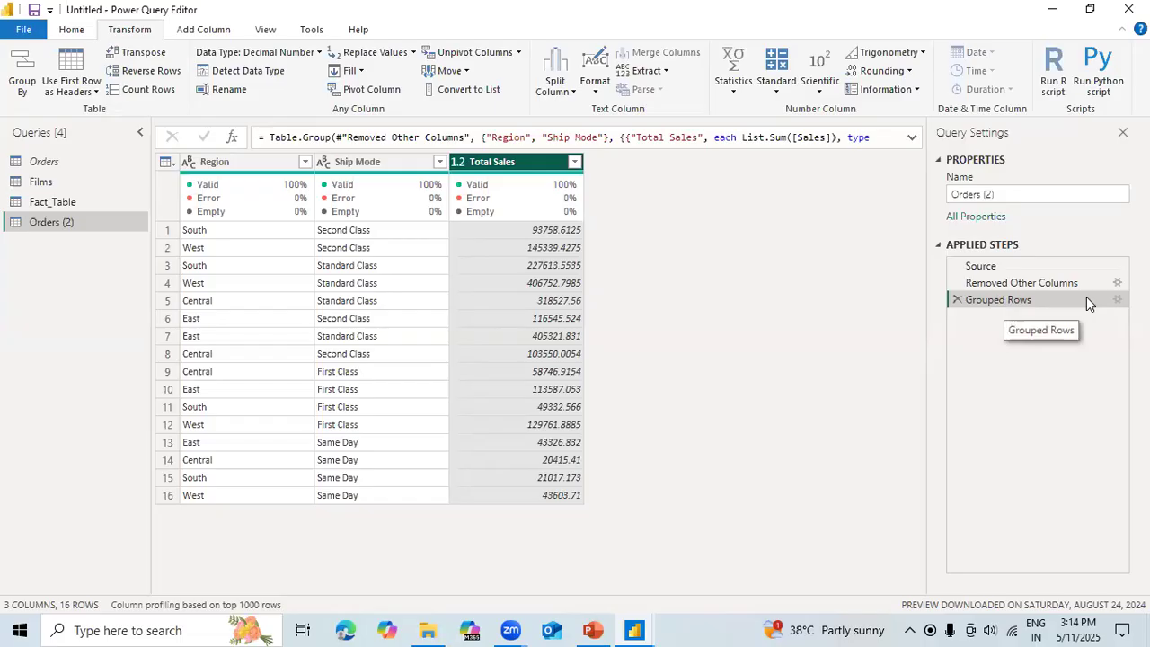
# Step: Transpose the grouped table and remove the transposition from the applied steps
pyautogui.click(94, 92)
pyautogui.click(125, 300)
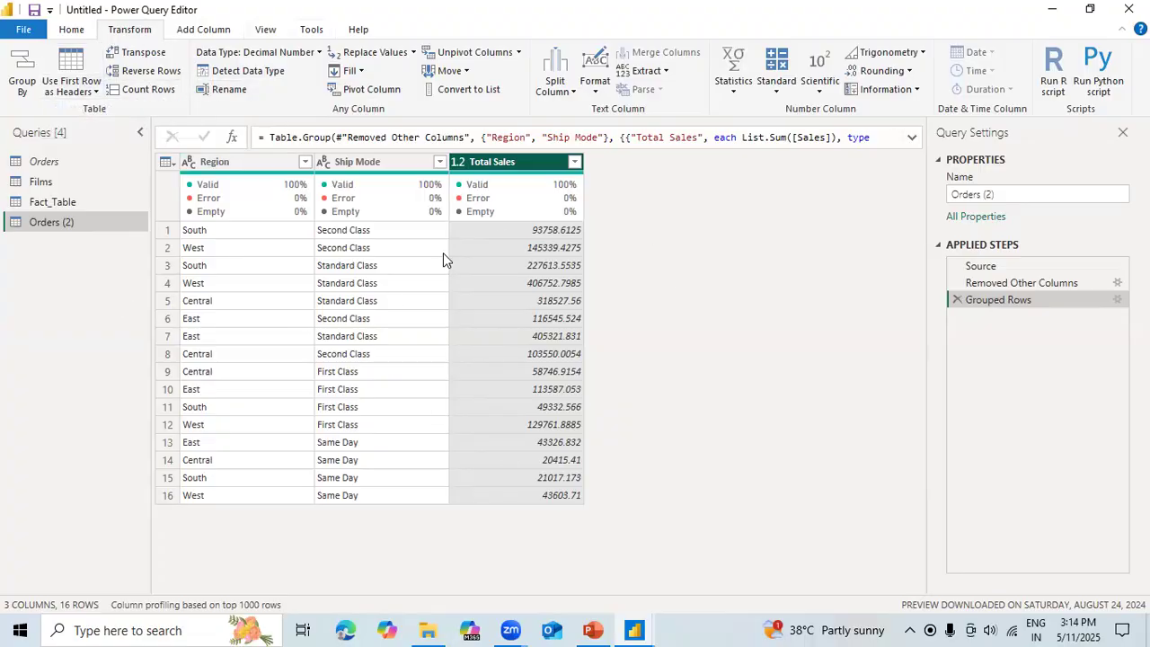
pyautogui.click(144, 54)
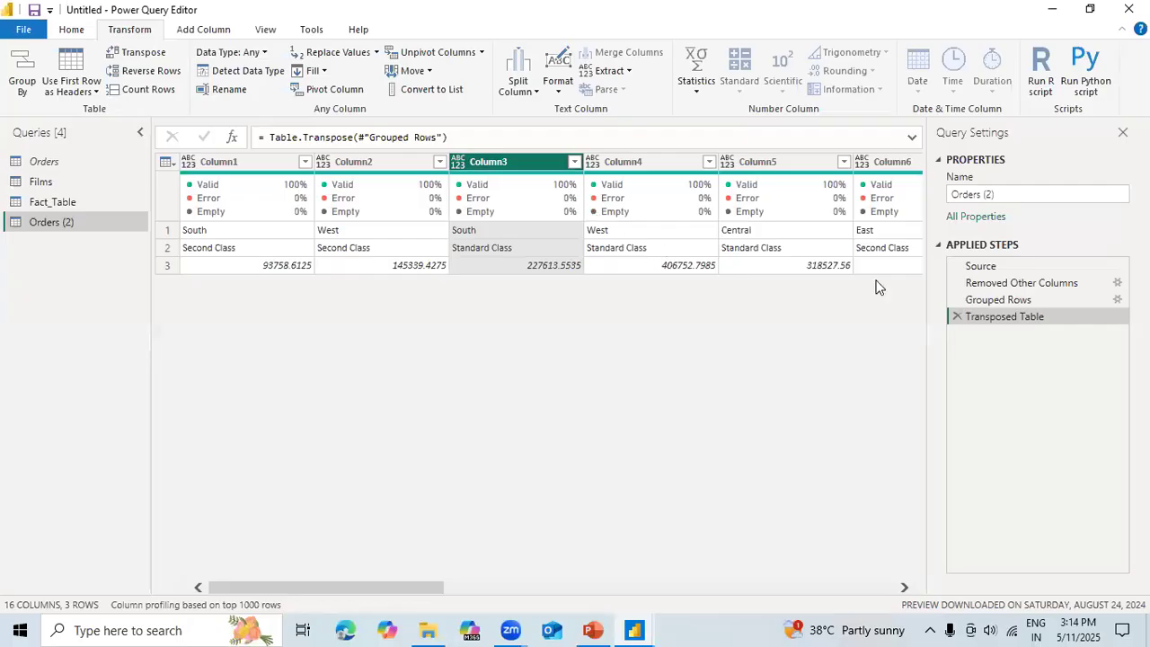
pyautogui.click(956, 316)
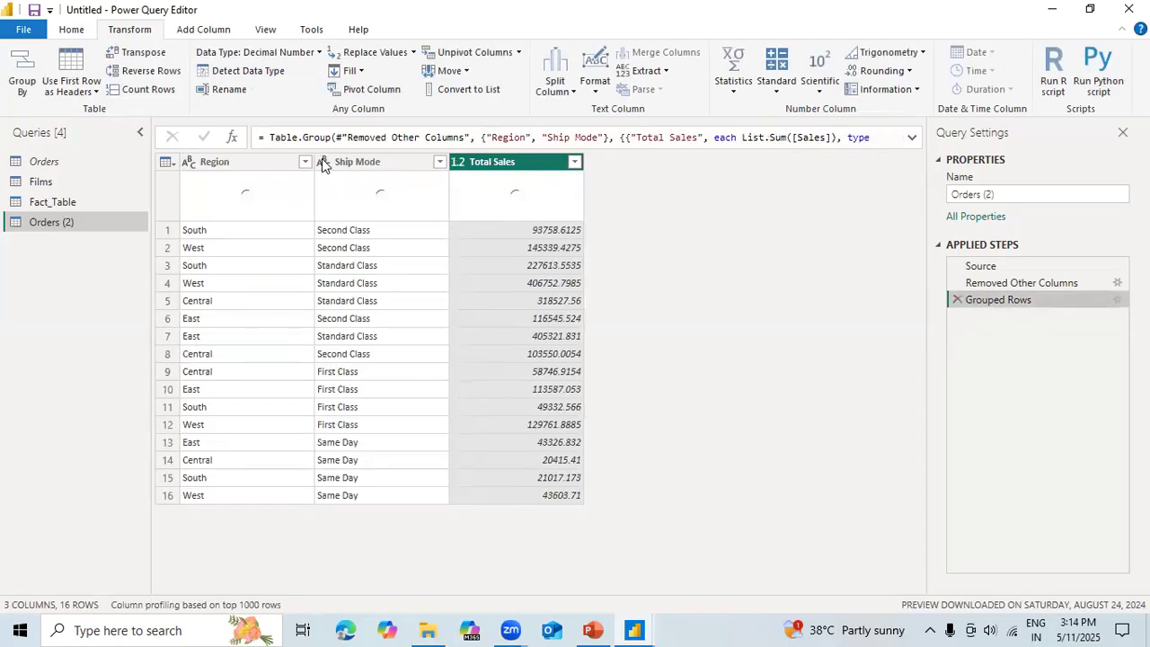
# Step: Reverse the row order of the grouped table and delete that reversal from the applied steps
pyautogui.click(243, 164)
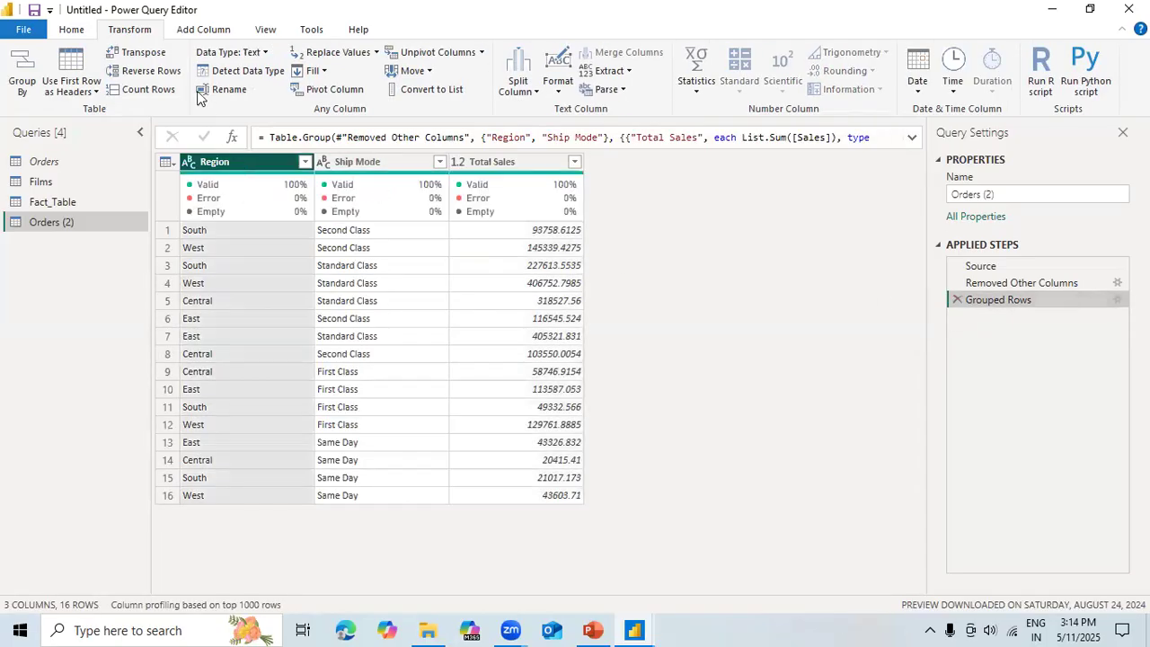
pyautogui.click(152, 71)
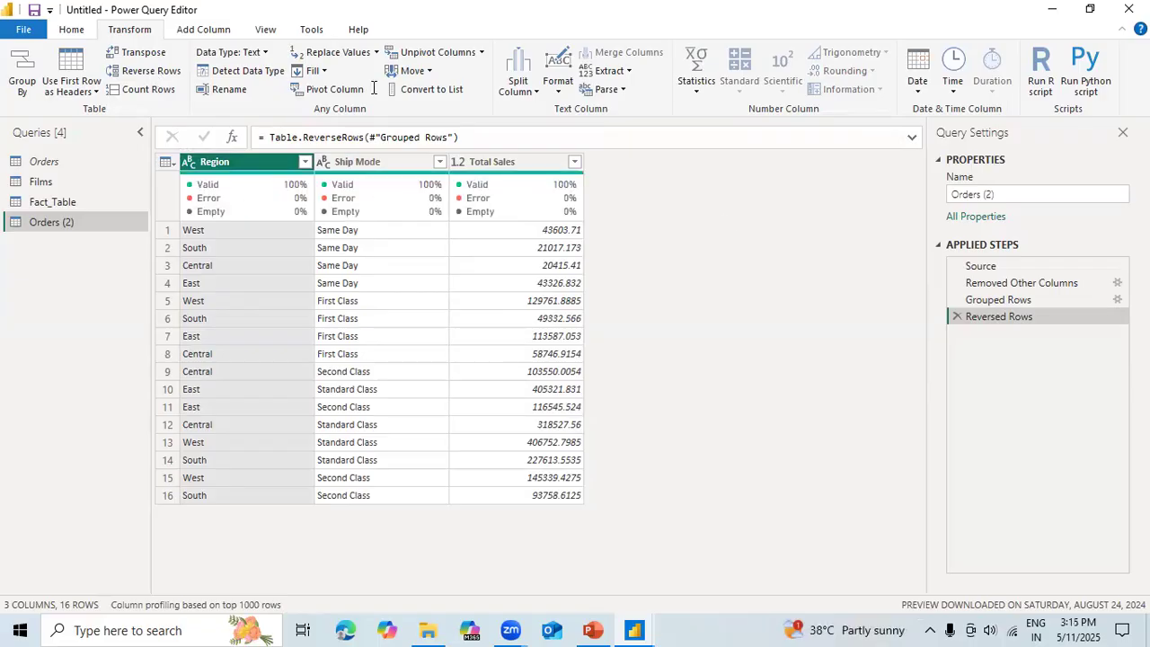
pyautogui.click(957, 319)
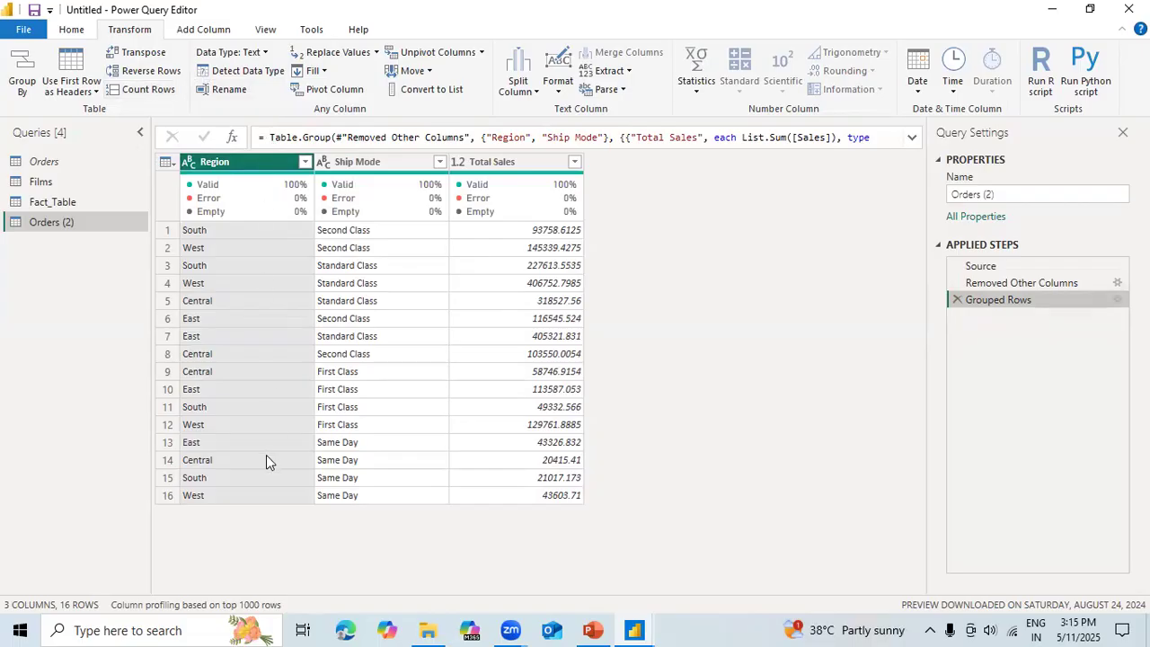
# Step: Count the rows of the grouped table, delete the count step, and return to the transform commands
pyautogui.click(149, 90)
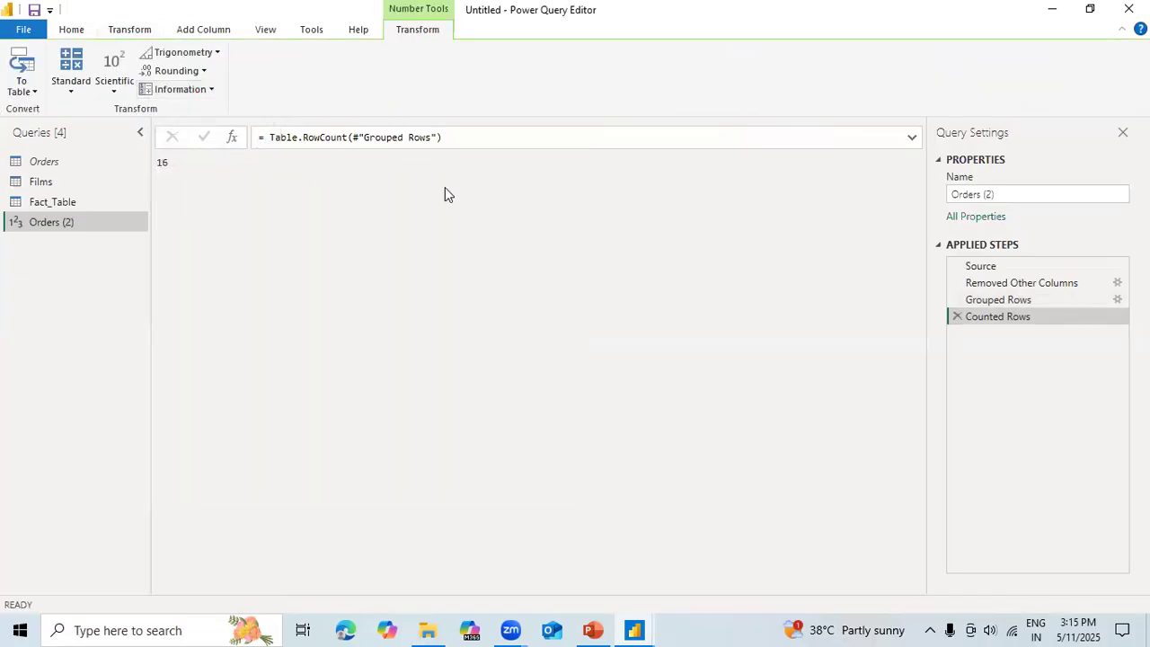
pyautogui.click(956, 318)
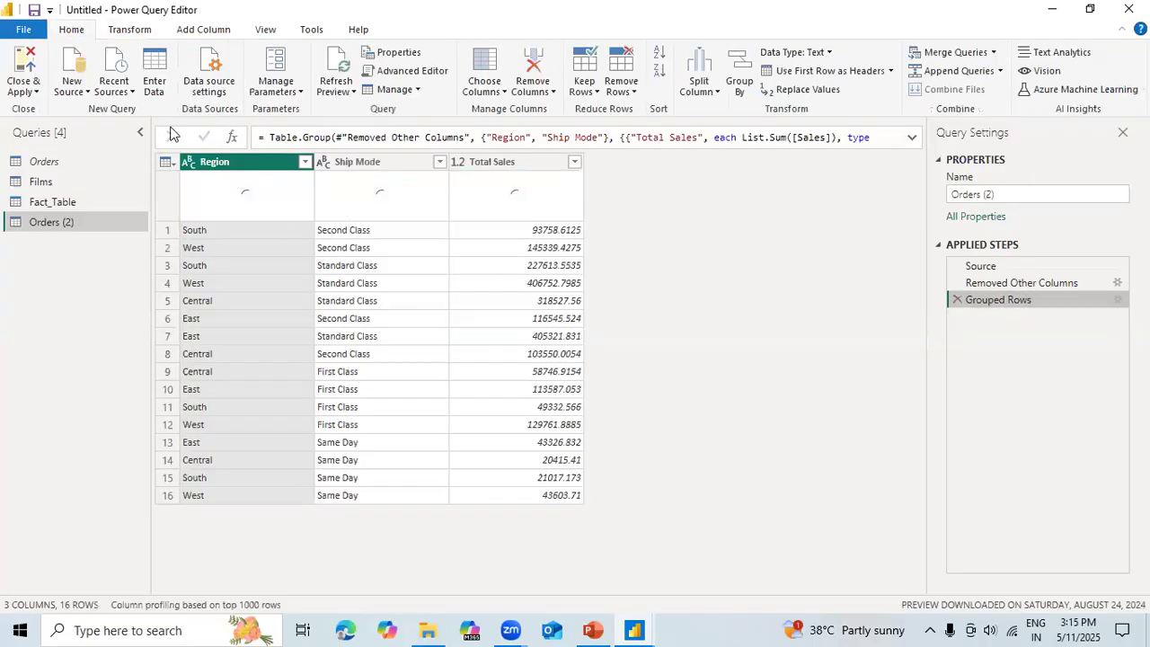
pyautogui.click(130, 30)
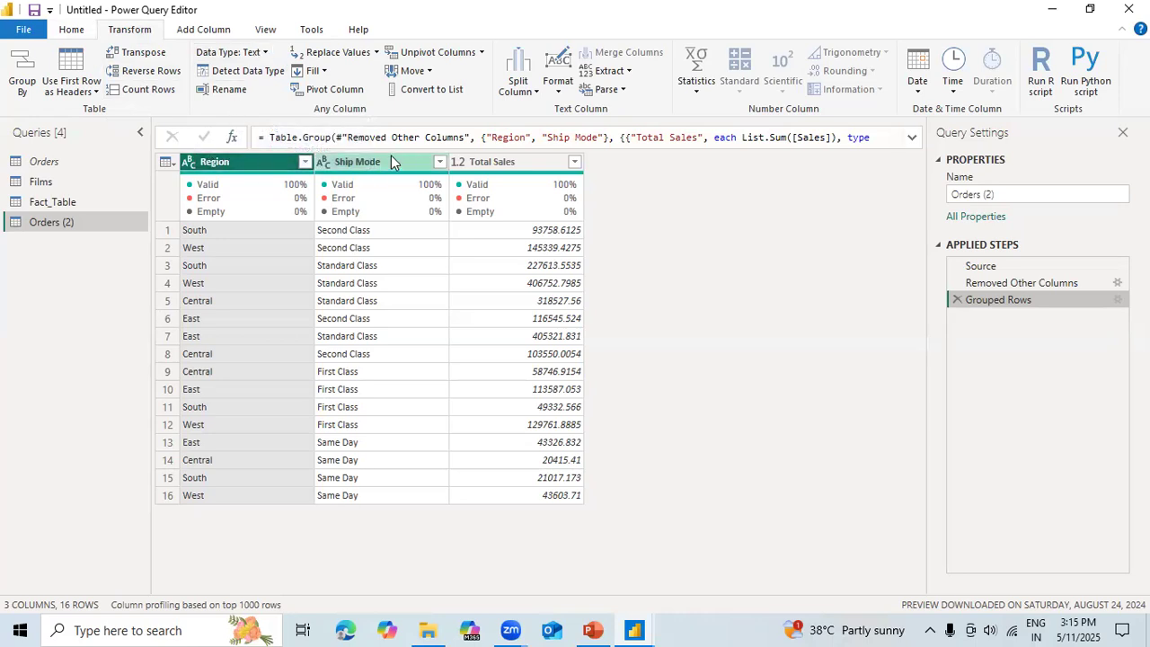
# Step: Examine the Rename, Replace Values and Fill commands for the Region column without applying any change
pyautogui.click(516, 165)
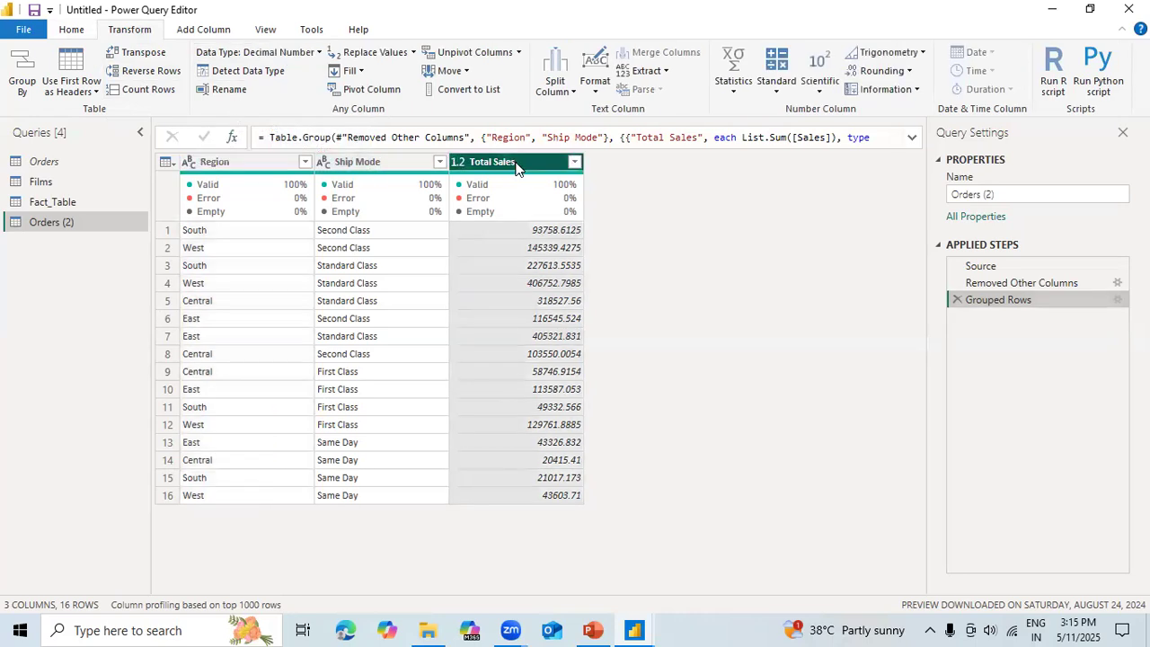
pyautogui.click(237, 171)
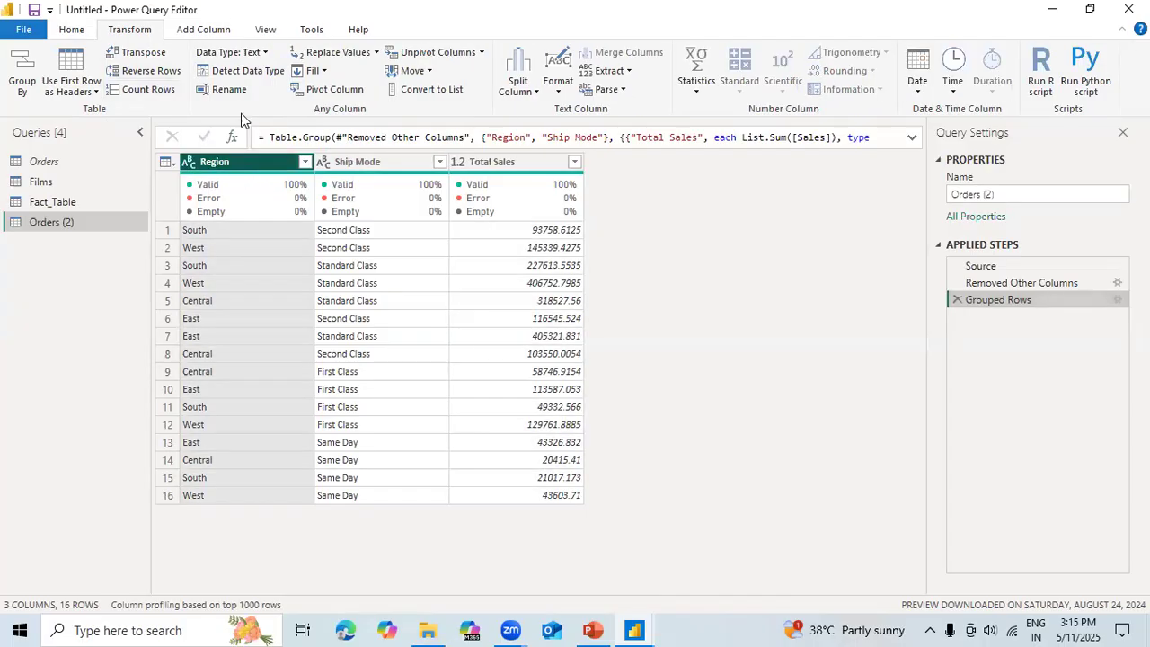
pyautogui.click(235, 90)
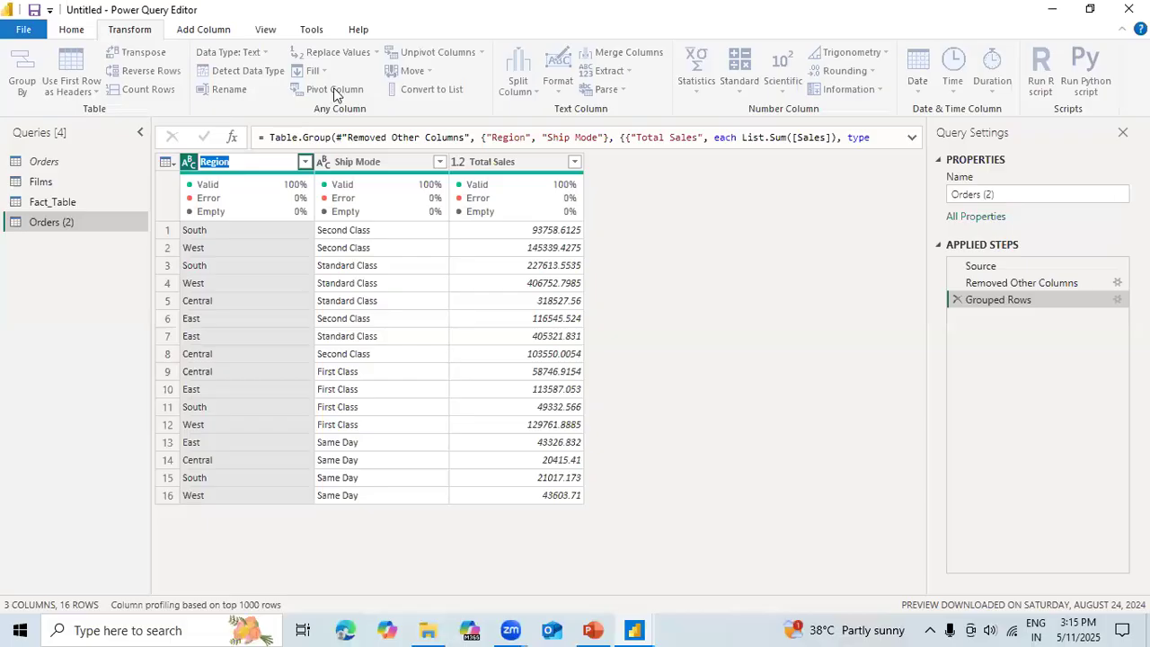
pyautogui.click(650, 246)
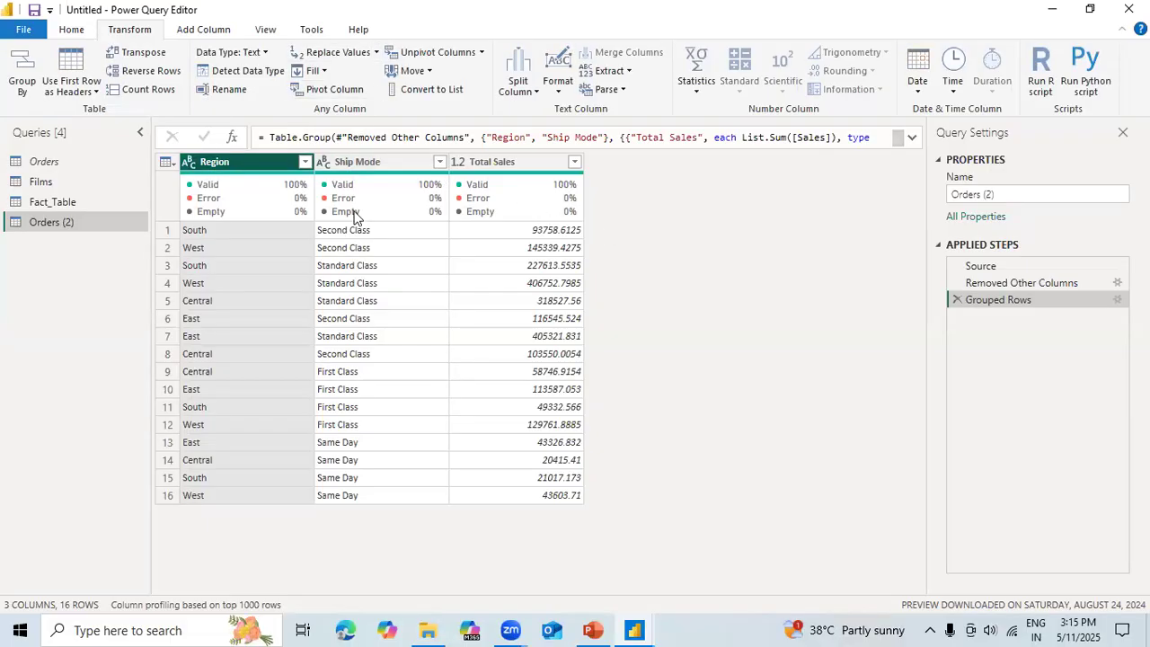
pyautogui.moveTo(355, 212)
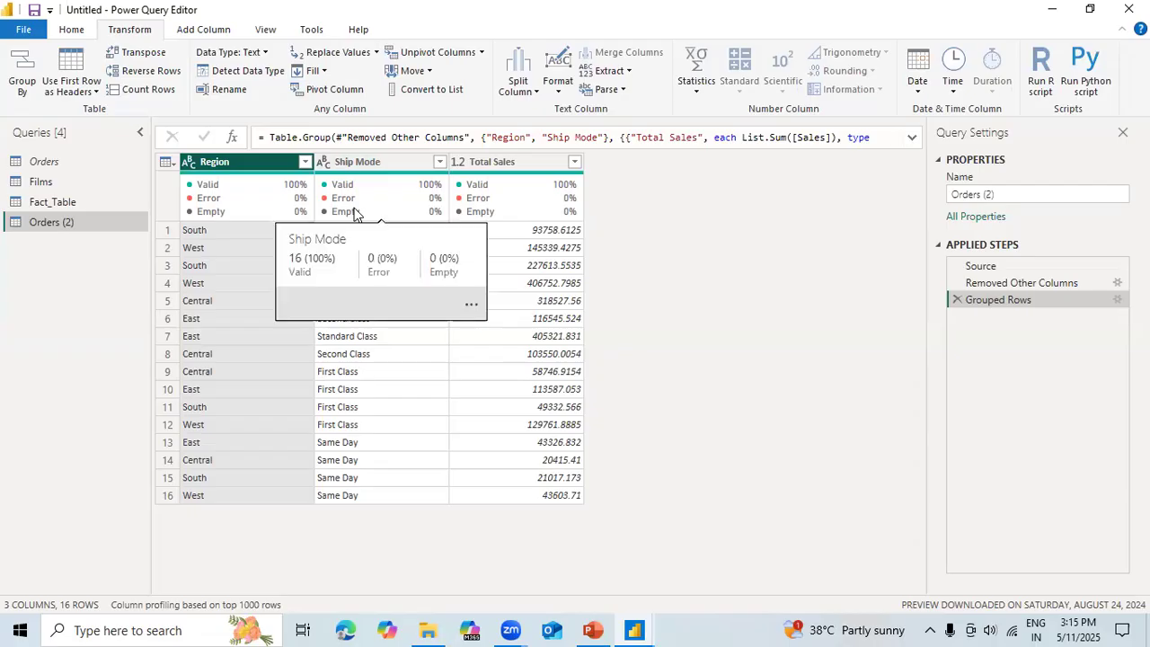
pyautogui.click(342, 59)
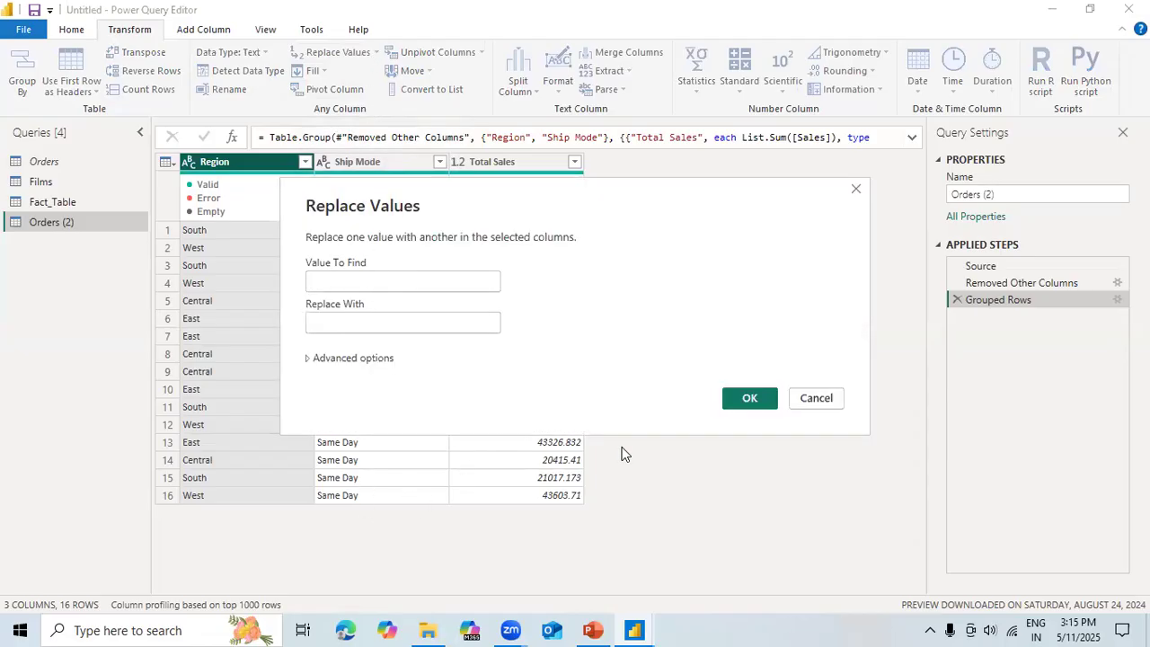
pyautogui.click(815, 398)
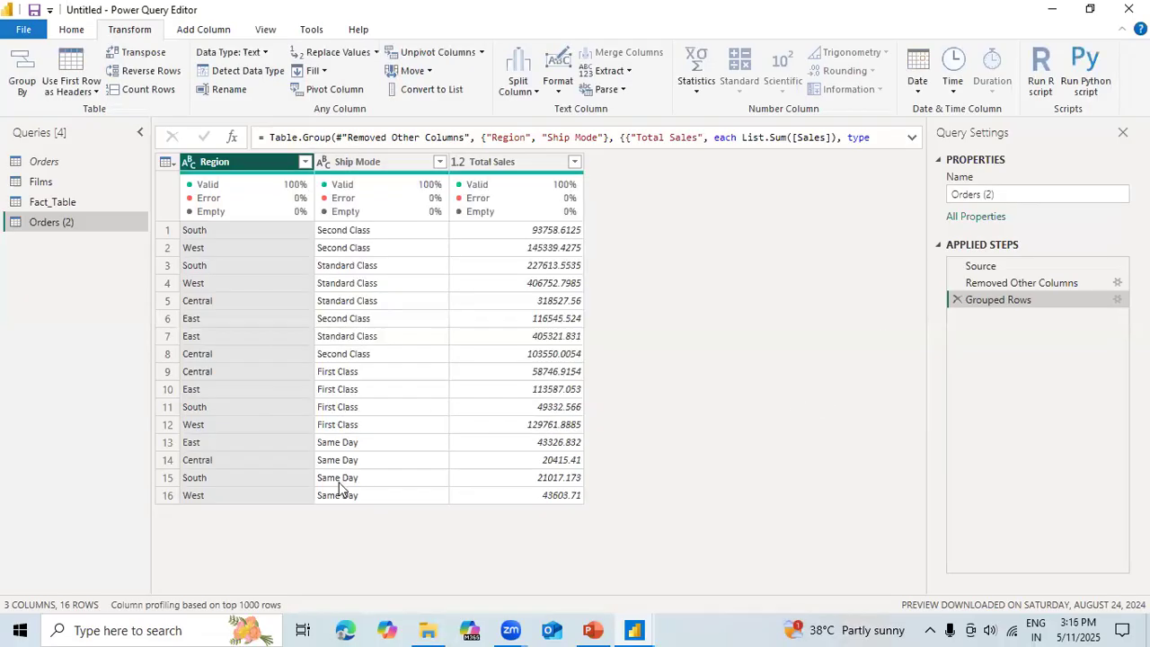
pyautogui.click(325, 72)
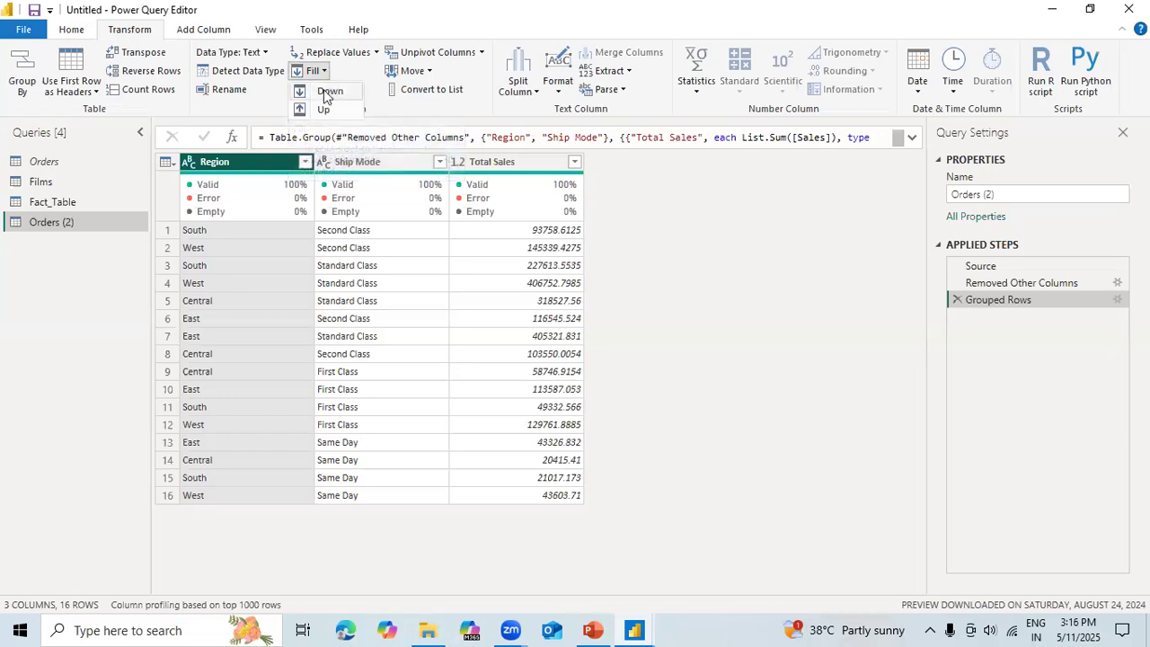
pyautogui.click(355, 238)
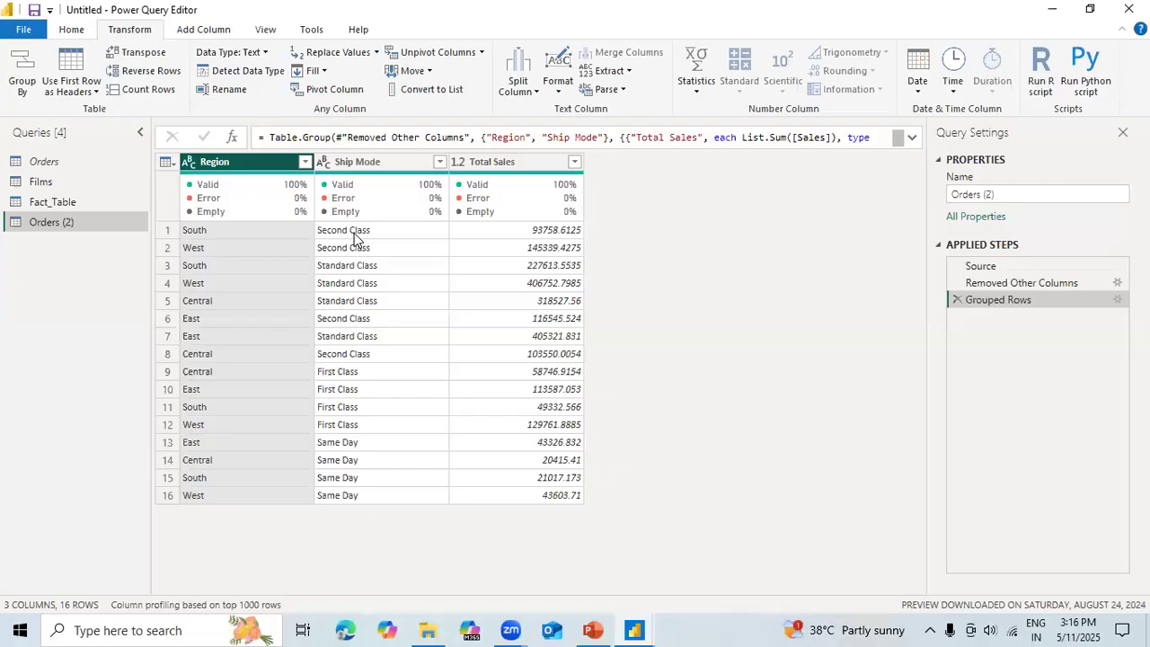
# Step: Pivot the Region column using Ship Mode as the values column, aggregated with Count (All)
pyautogui.click(339, 93)
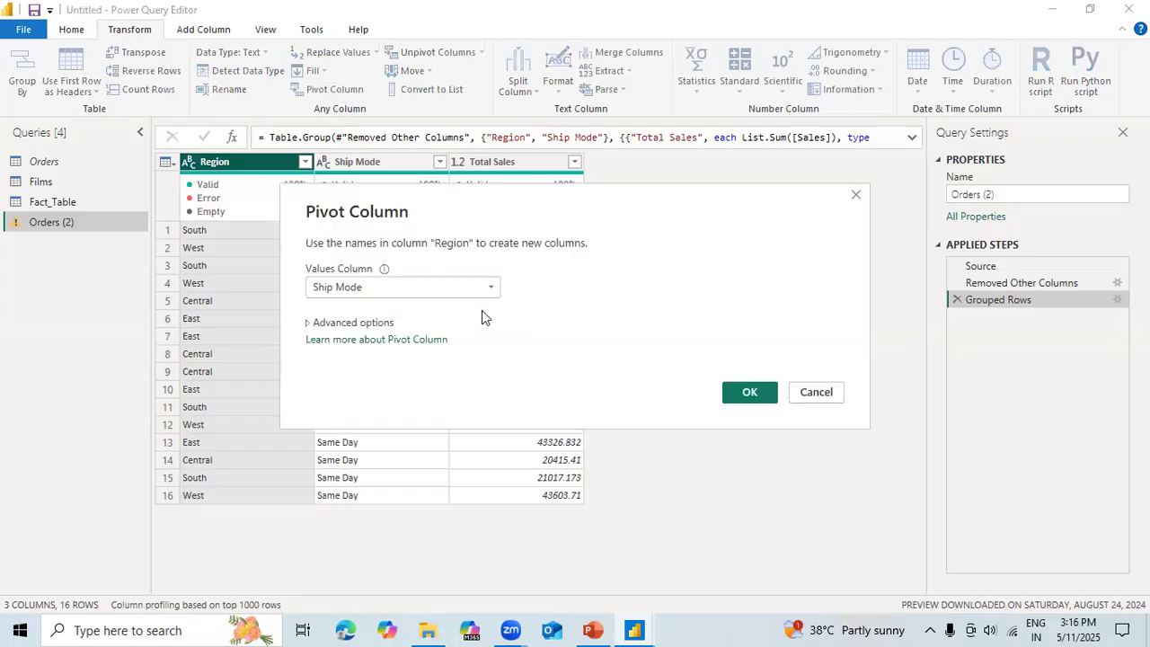
pyautogui.click(433, 287)
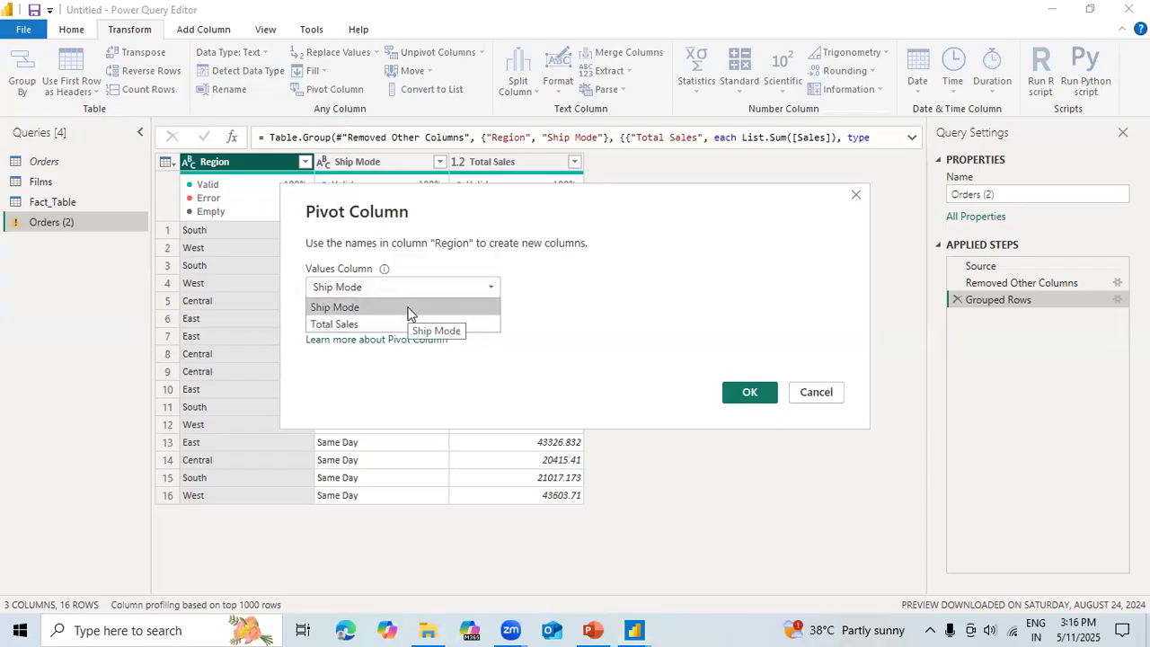
pyautogui.click(408, 308)
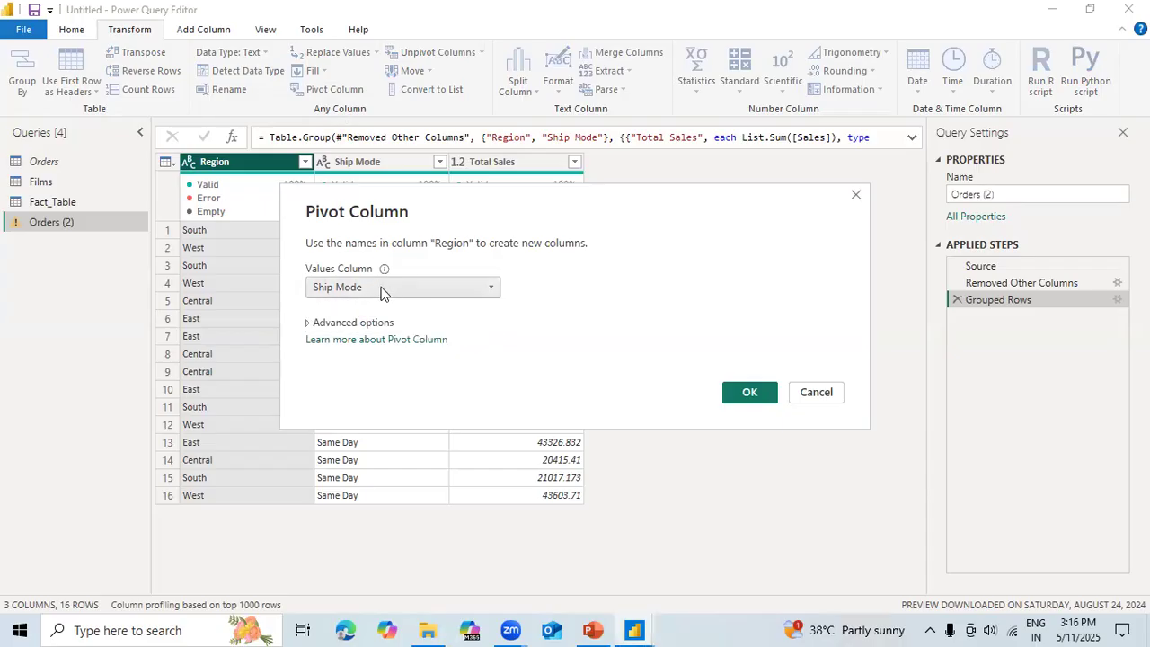
pyautogui.click(358, 324)
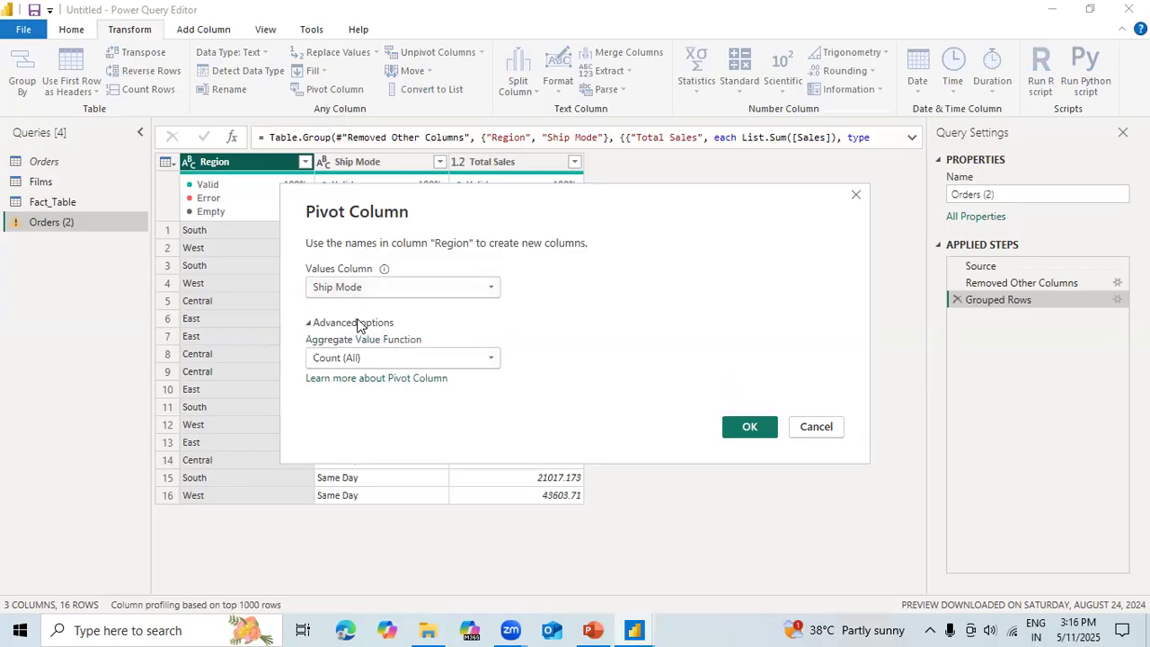
pyautogui.click(441, 358)
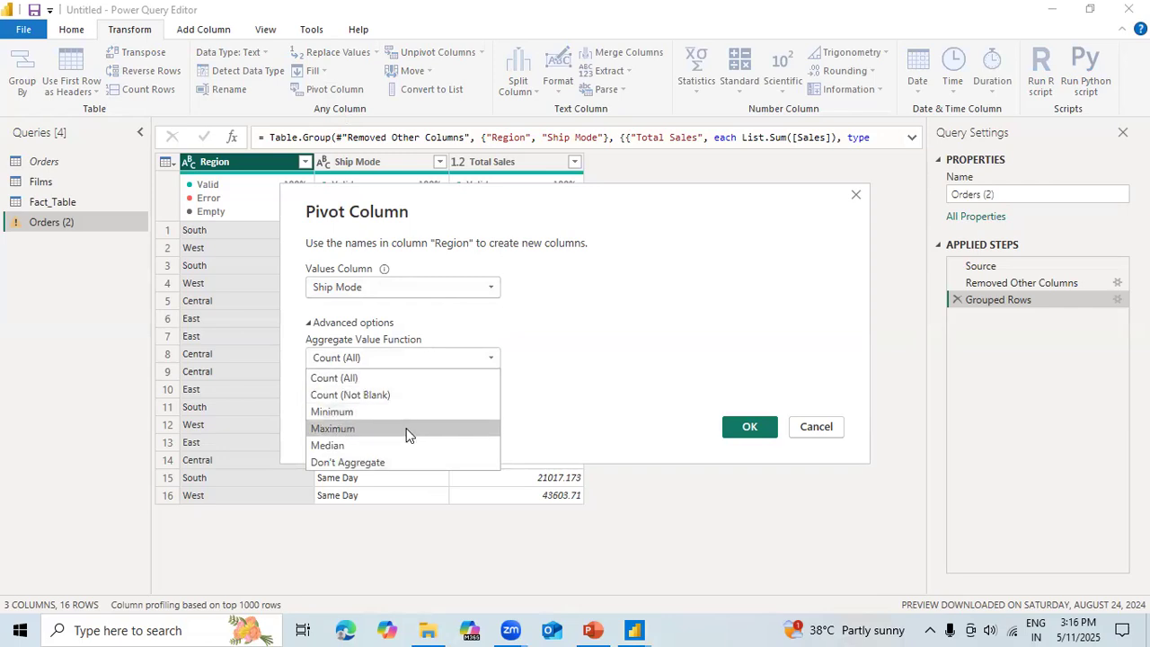
pyautogui.click(385, 379)
pyautogui.click(746, 437)
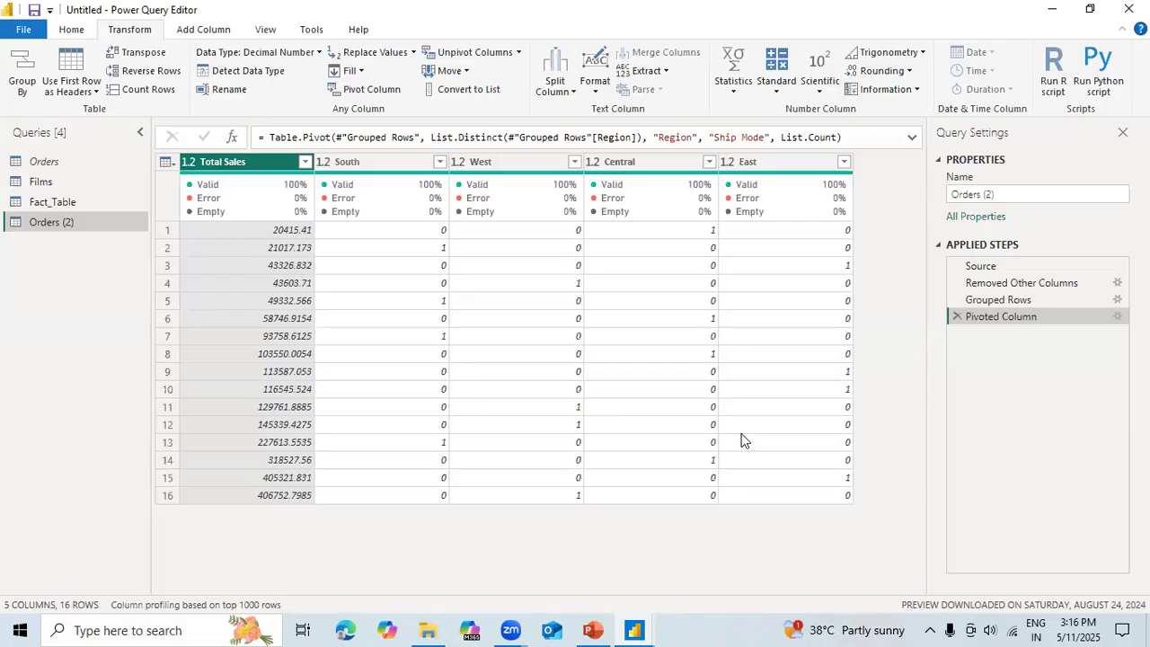
# Step: Examine the cells of the pivoted table, and delete the pivot from the applied steps
pyautogui.click(723, 321)
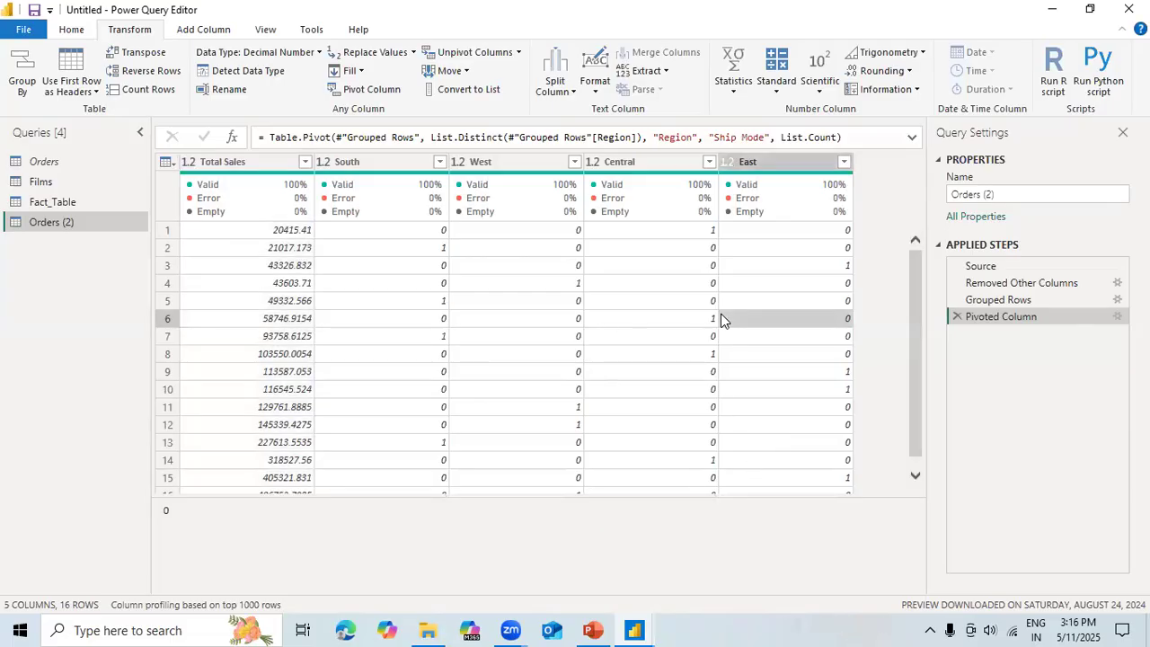
pyautogui.press('Left')
pyautogui.press('Left')
pyautogui.press('Left')
pyautogui.press('Left')
pyautogui.press('Left')
pyautogui.press('Up')
pyautogui.press('Up')
pyautogui.press('Up')
pyautogui.press('Up')
pyautogui.press('Up')
pyautogui.press('Up')
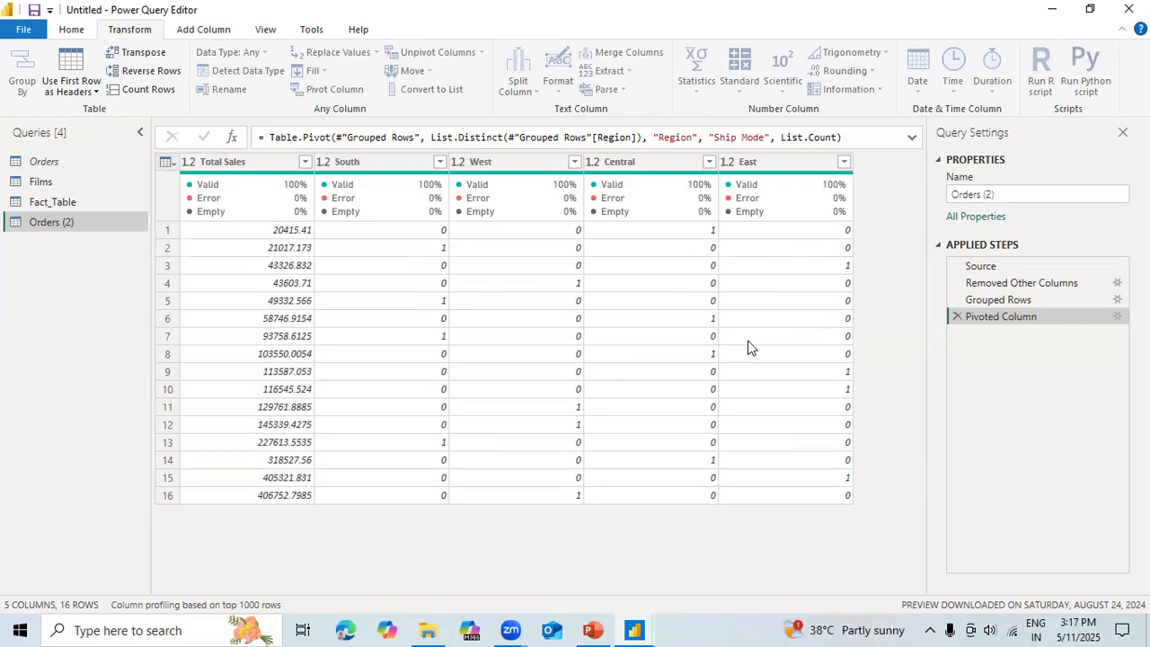
pyautogui.click(483, 372)
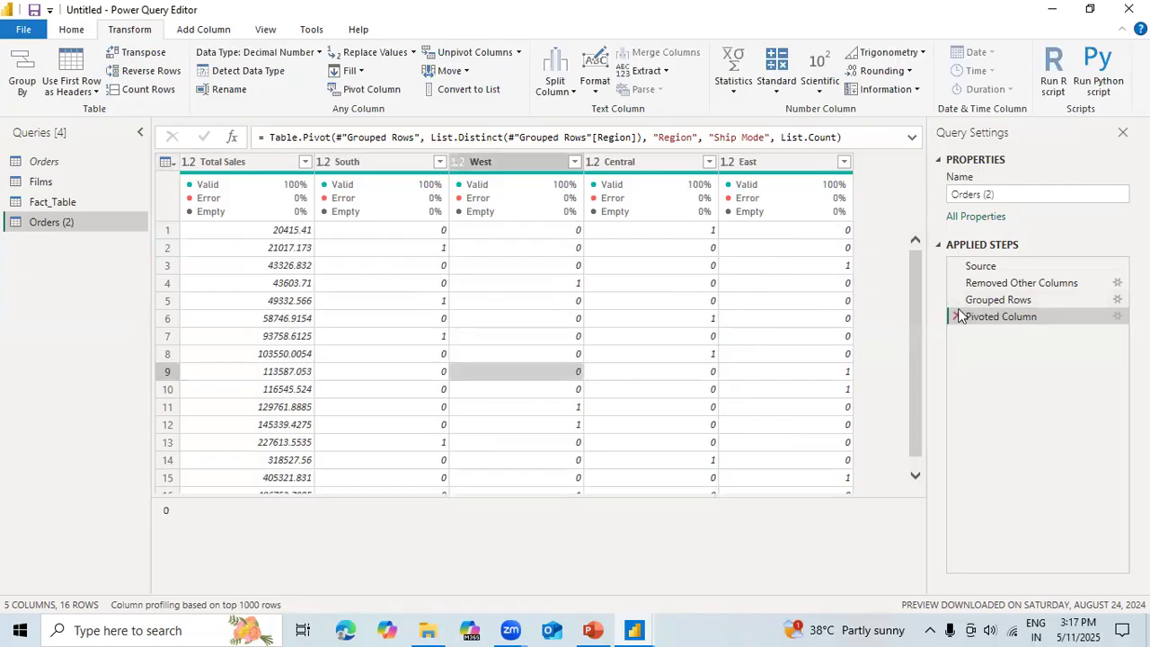
pyautogui.click(957, 316)
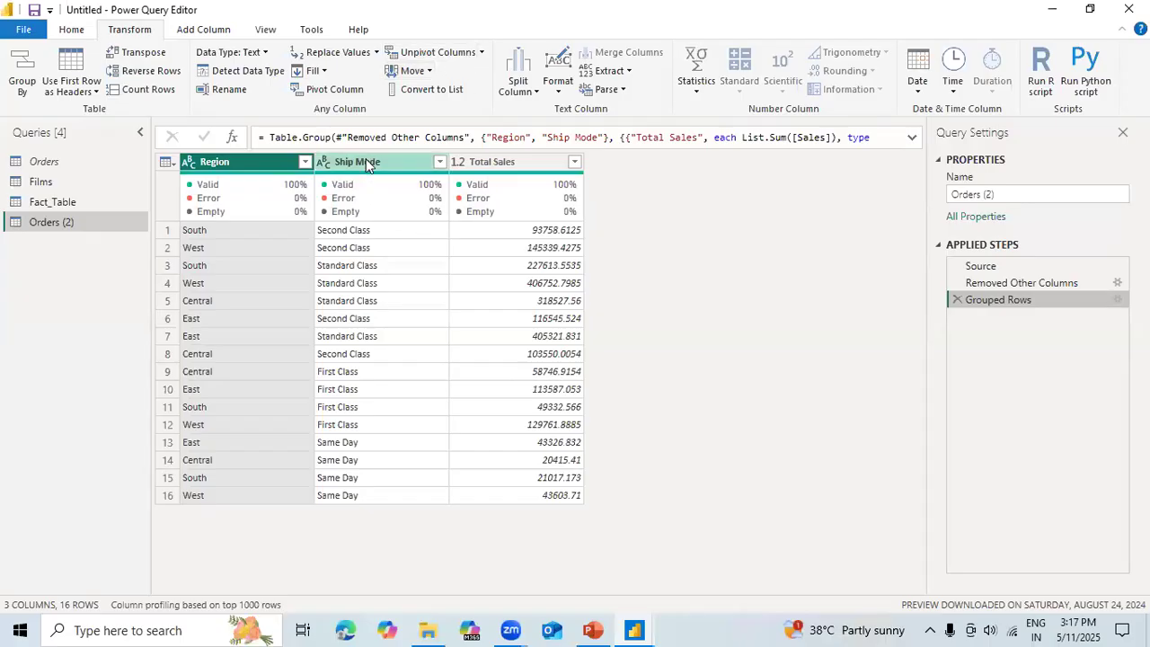
# Step: Unpivot only the selected Ship Mode and Total Sales columns, and delete the unpivot from the applied steps
pyautogui.click(366, 163)
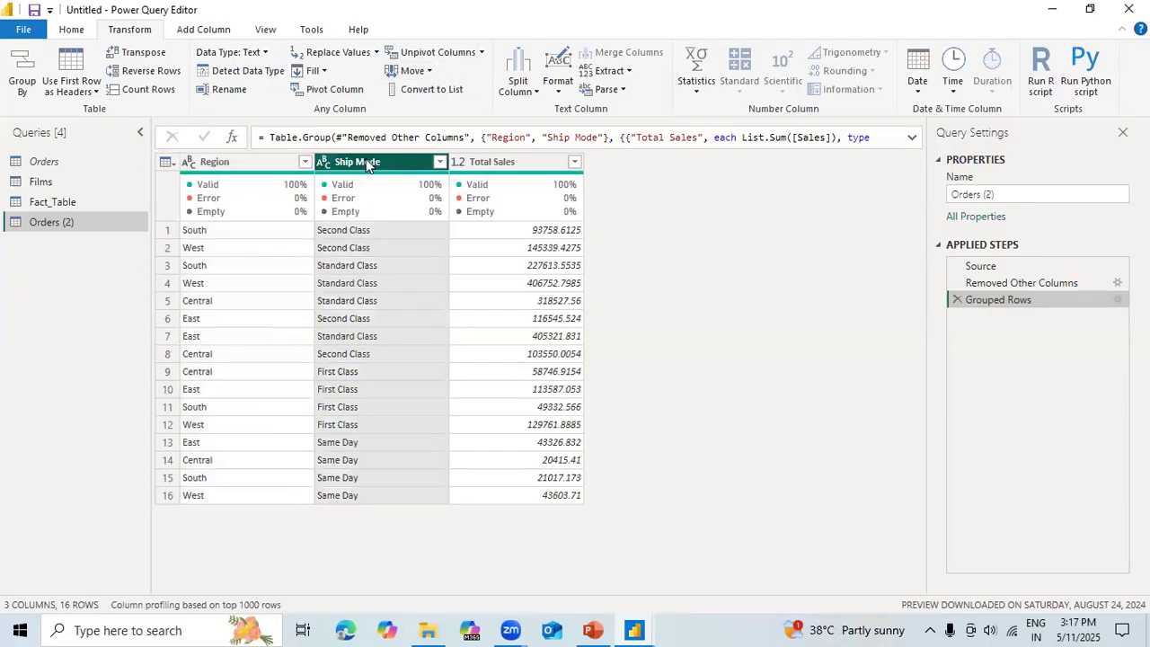
pyautogui.hotkey('shift', 'Right')
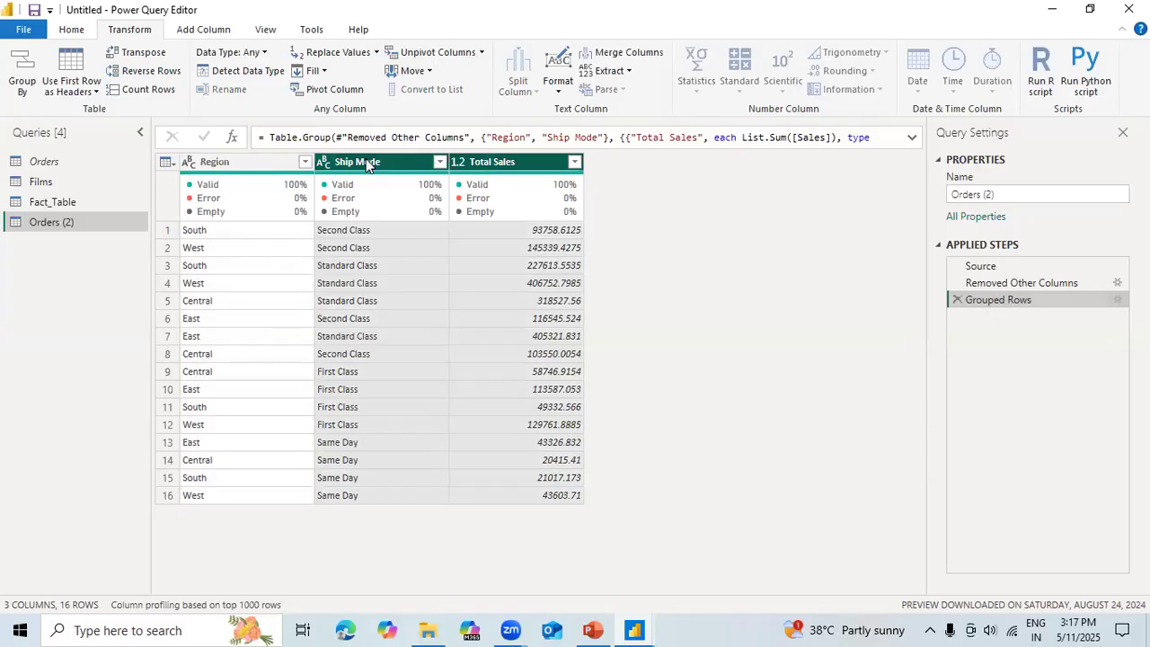
pyautogui.click(480, 52)
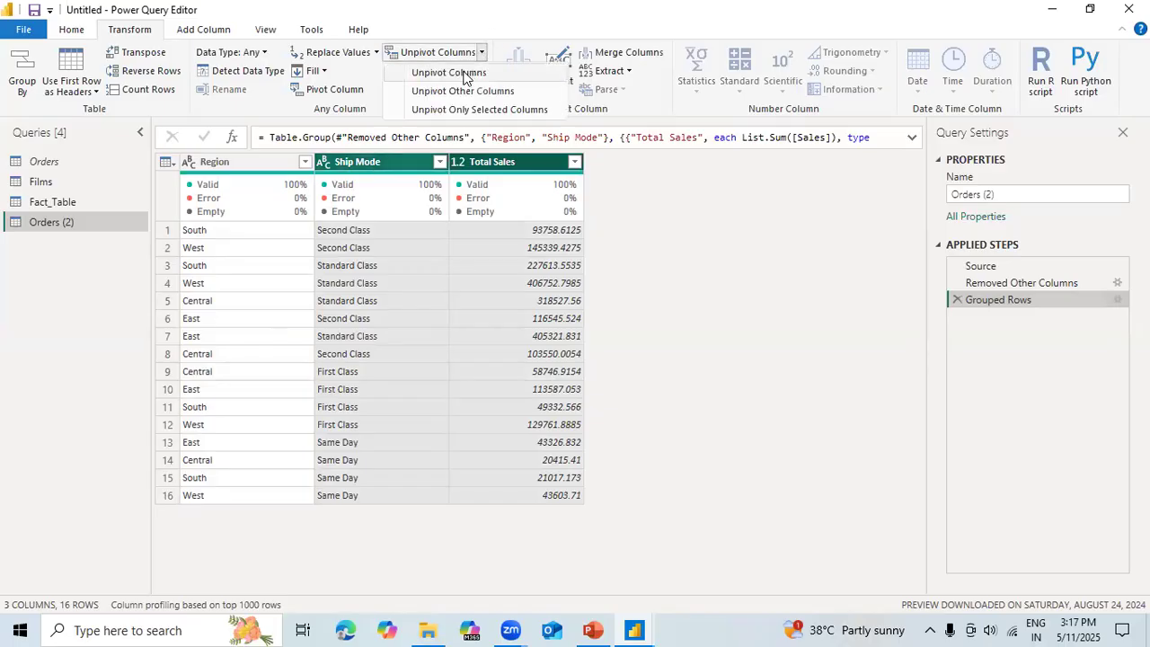
pyautogui.click(459, 111)
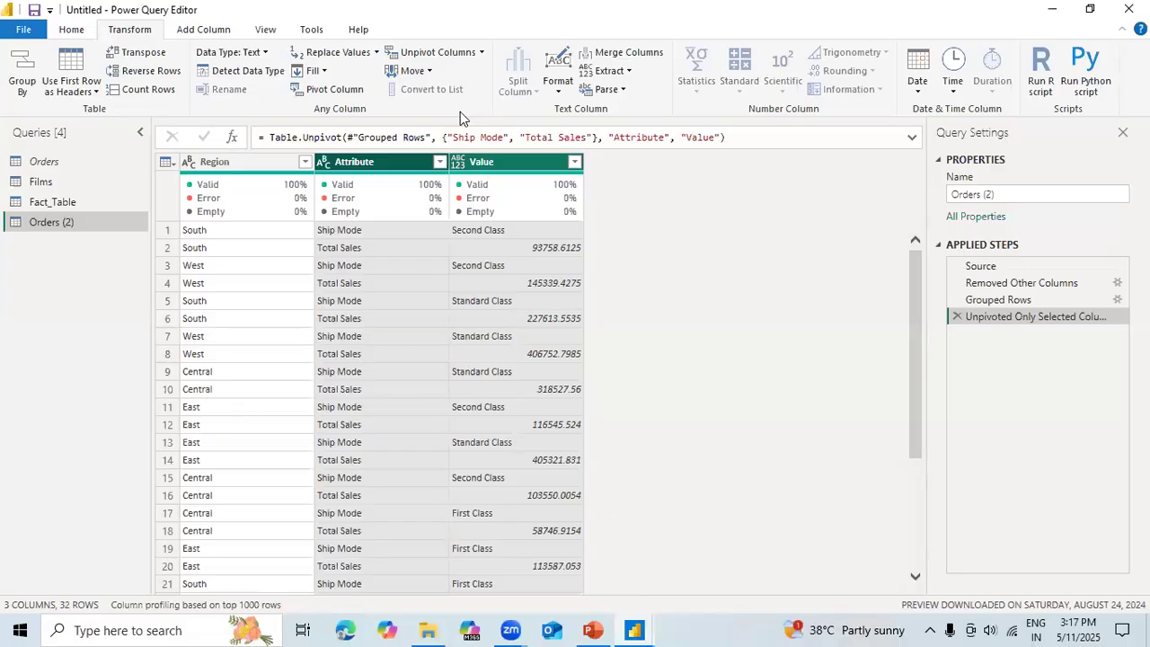
pyautogui.click(956, 316)
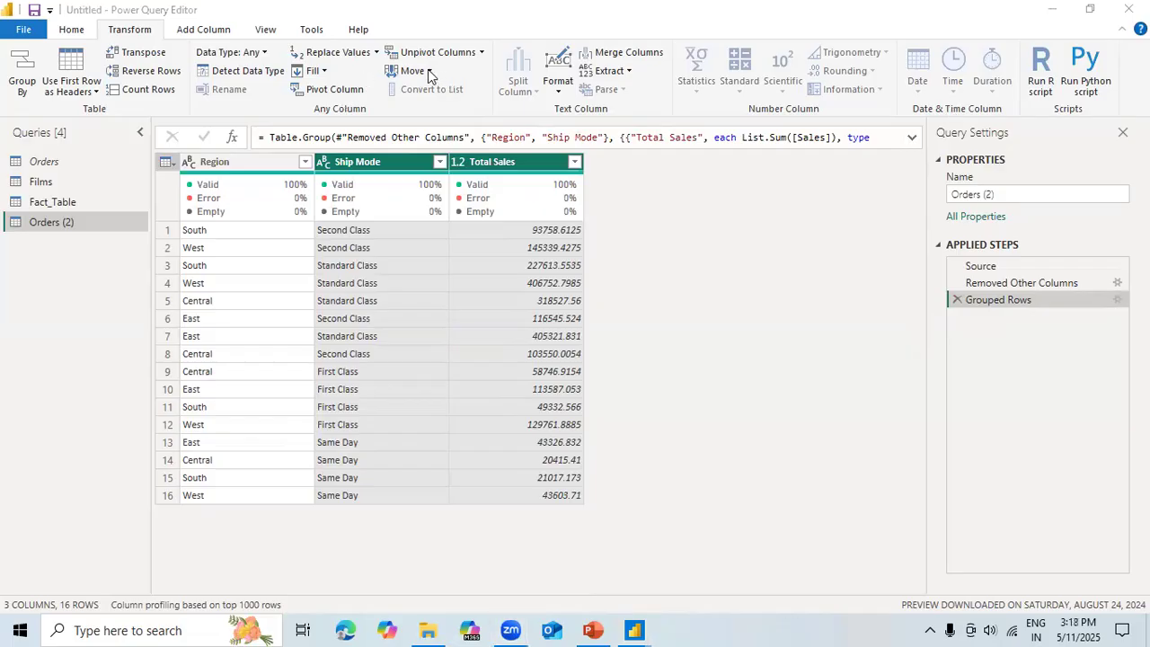
# Step: Move the Ship Mode column to the end of the grouped table
pyautogui.click(554, 233)
pyautogui.click(370, 167)
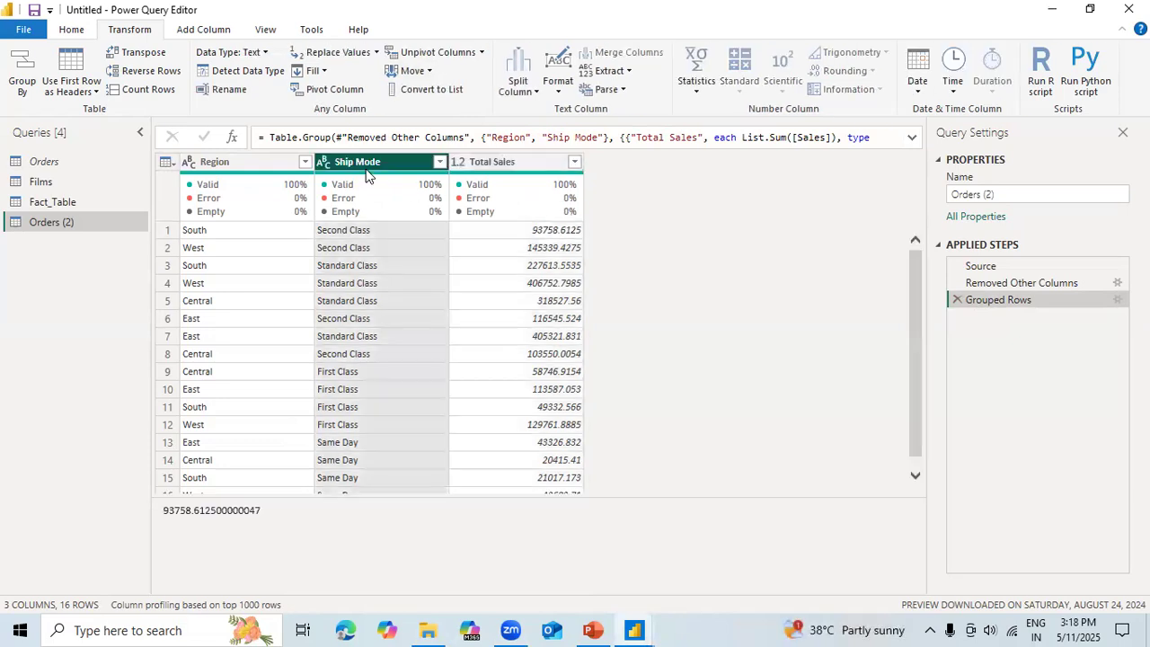
pyautogui.click(431, 72)
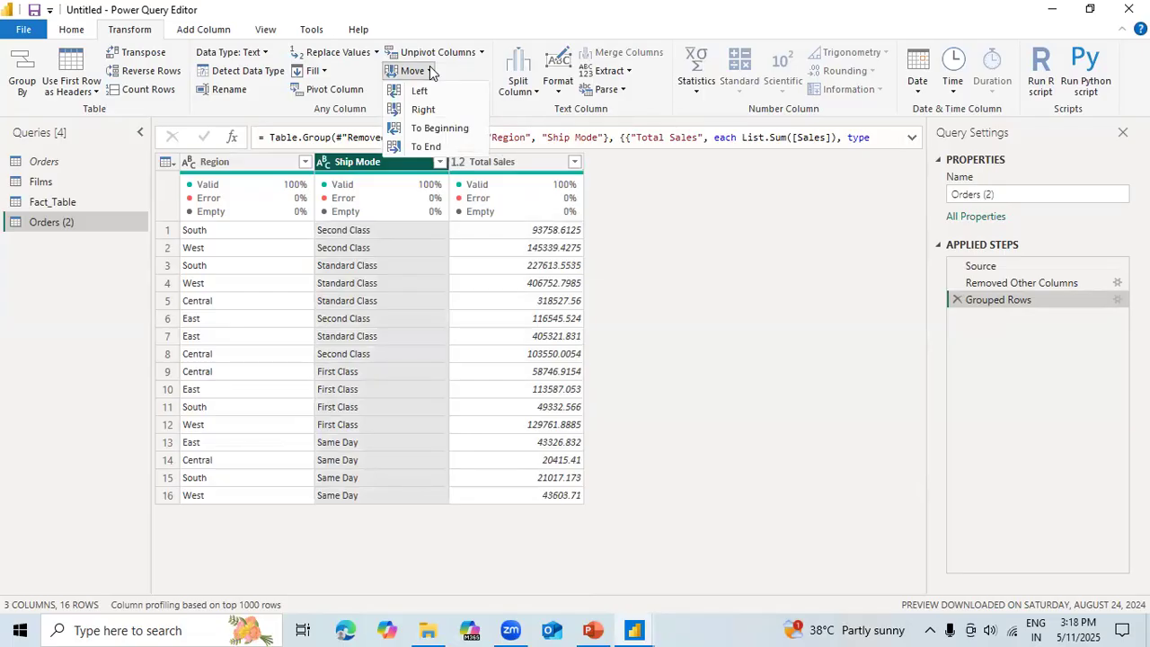
pyautogui.click(424, 146)
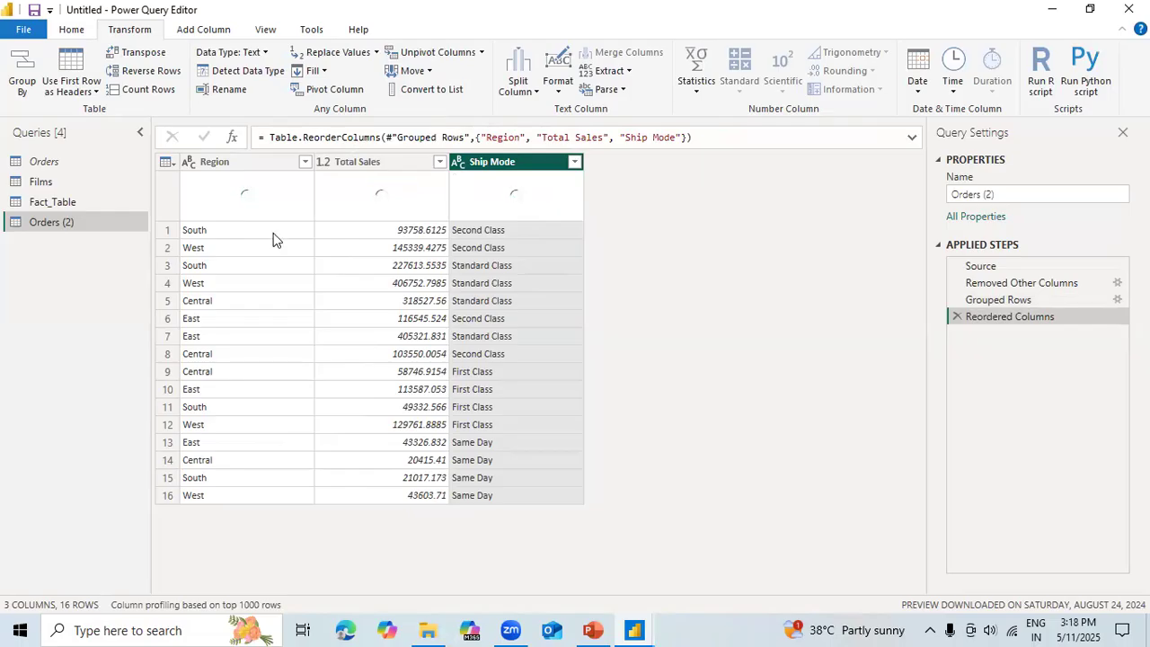
# Step: Convert the Region column to a list and remove its duplicate items
pyautogui.click(250, 164)
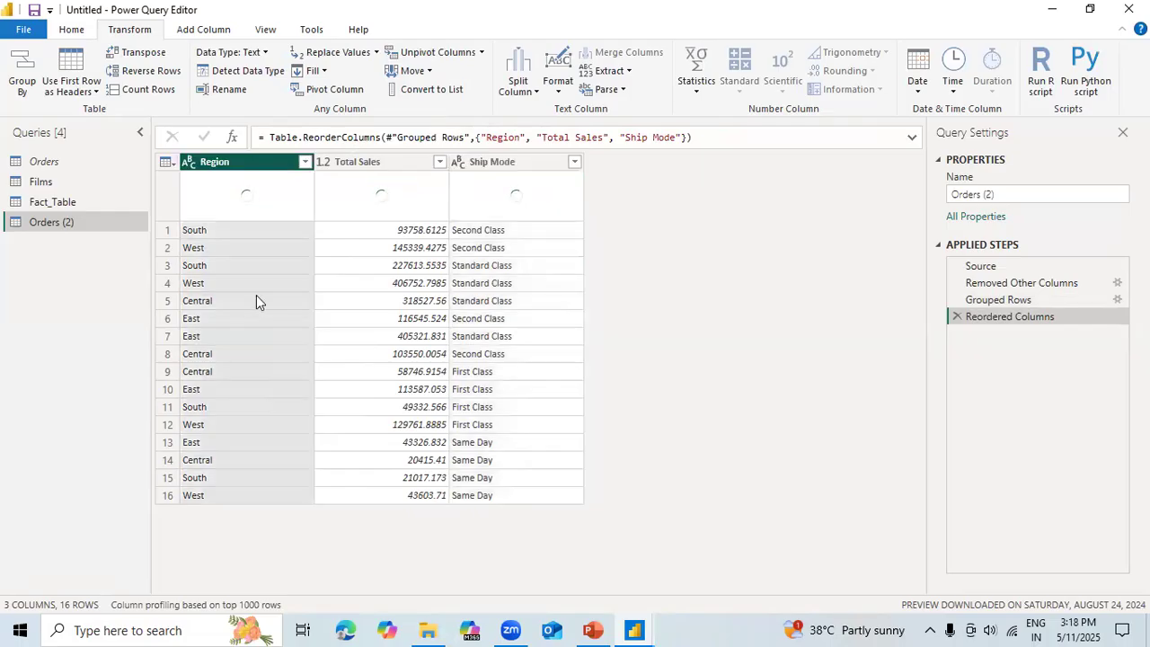
pyautogui.click(429, 91)
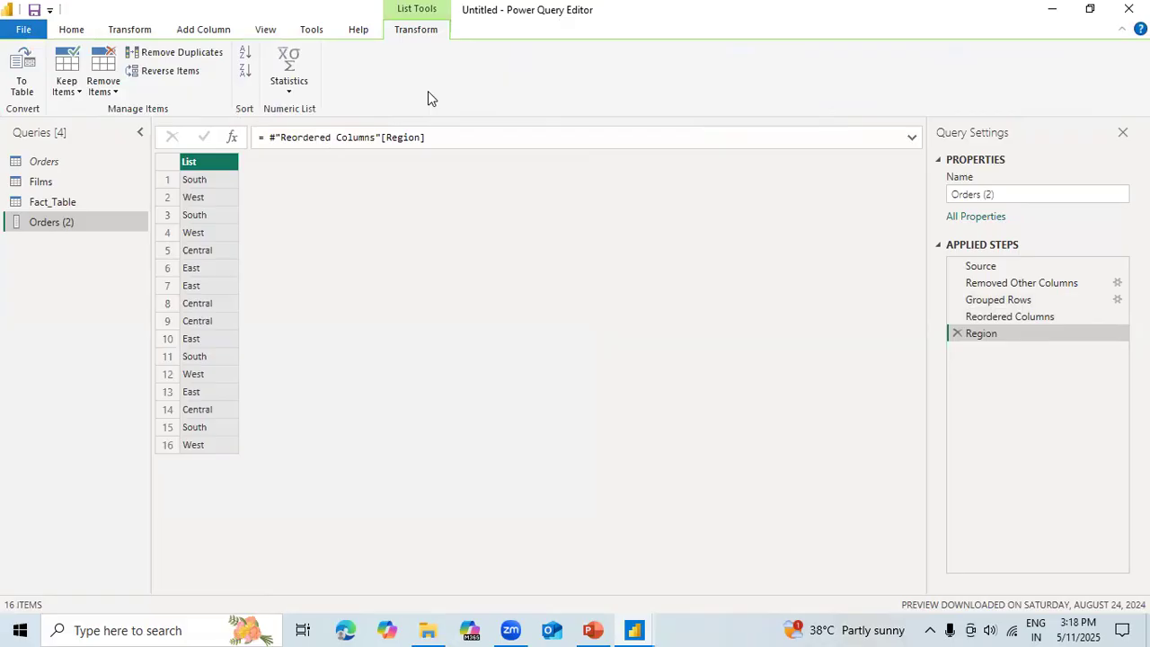
pyautogui.click(179, 54)
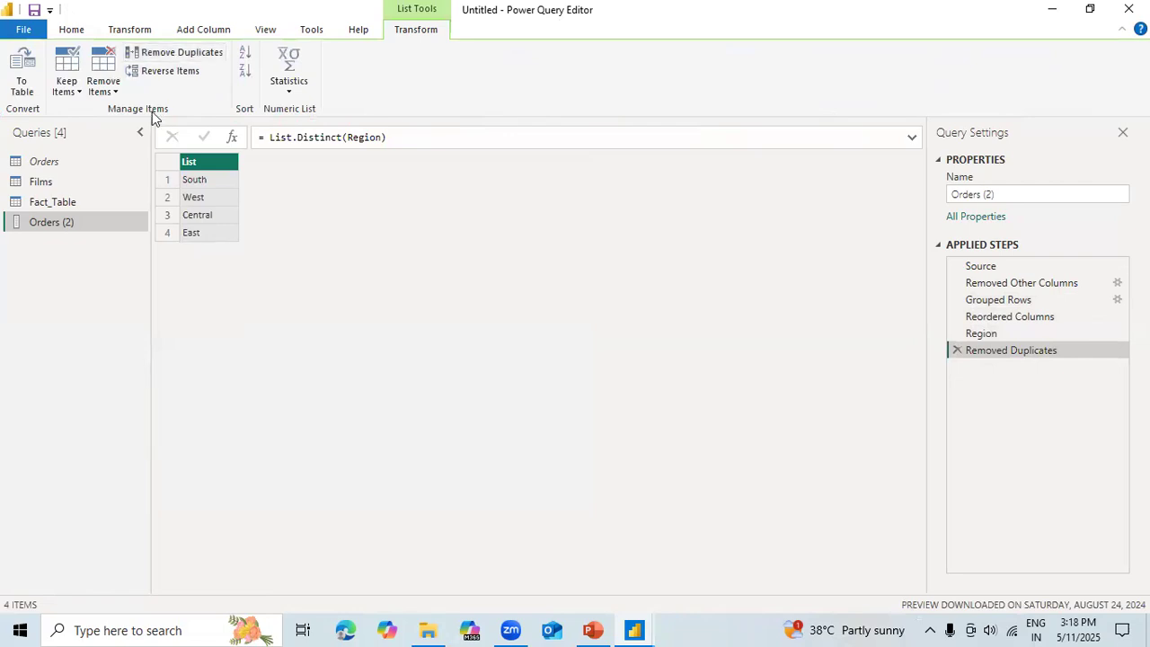
# Step: Reverse the order of the items in the region list
pyautogui.click(162, 70)
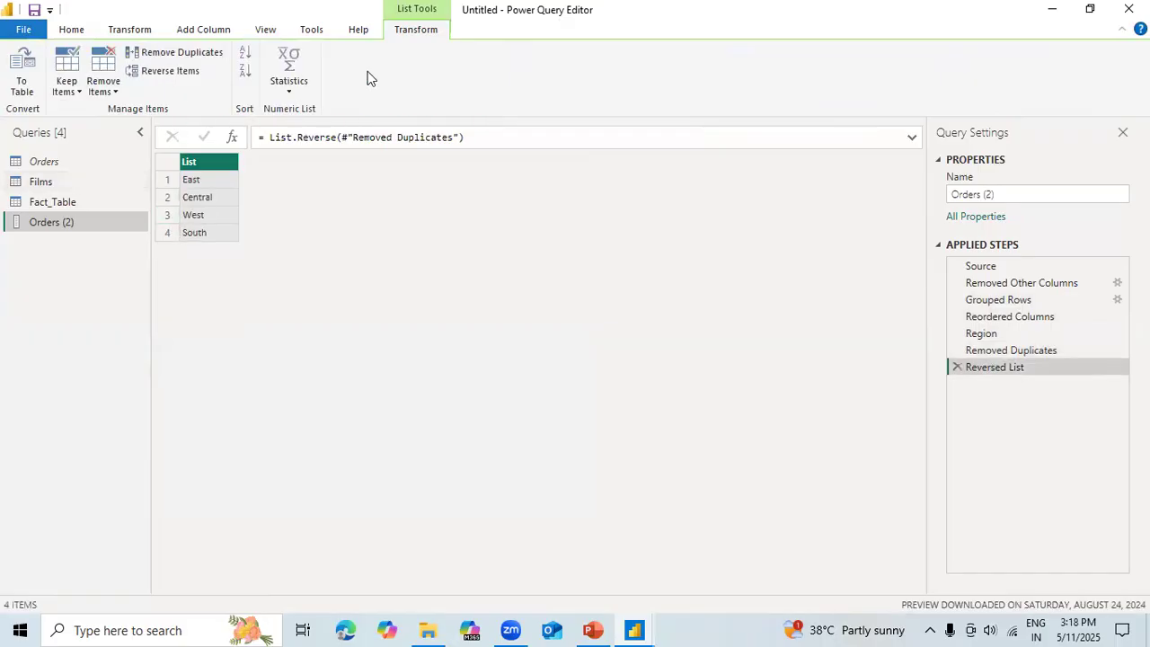
pyautogui.click(142, 36)
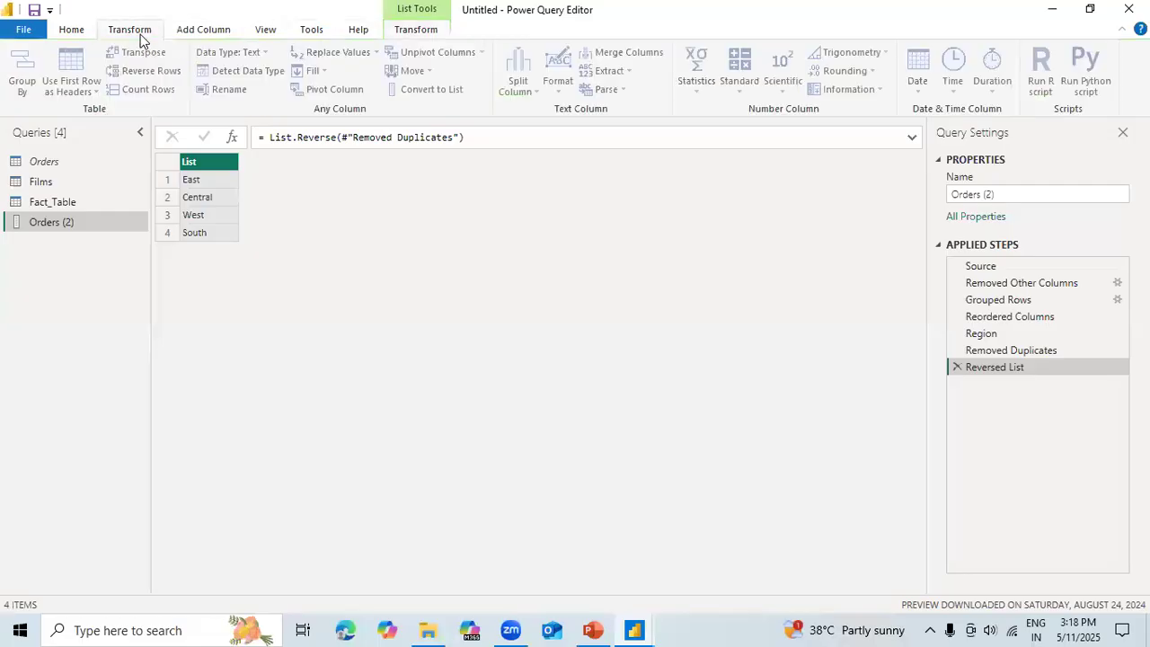
pyautogui.click(208, 196)
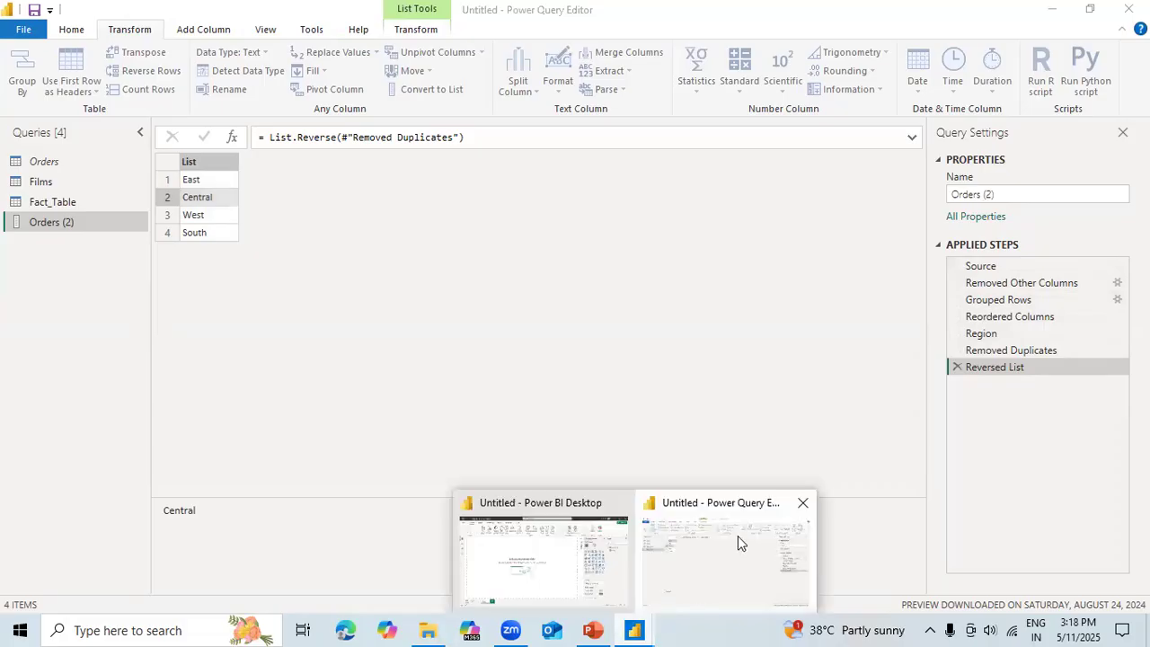
pyautogui.moveTo(588, 629)
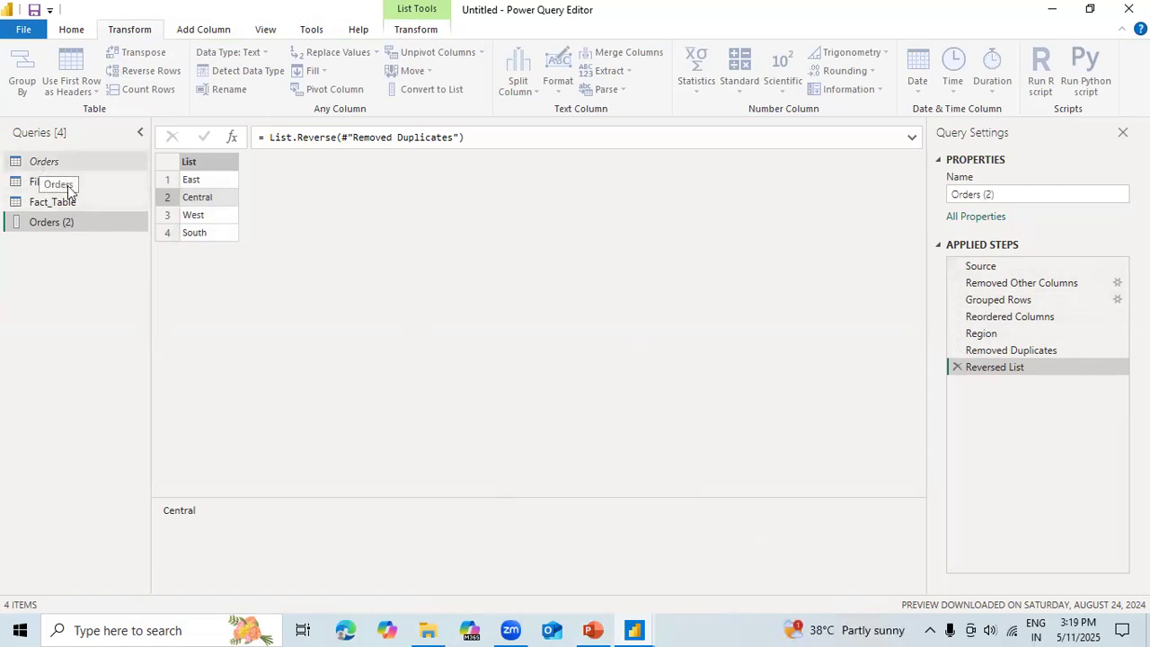
# Step: Check the load and report refresh settings in the Orders (2) query properties without changing them
pyautogui.rightClick(101, 224)
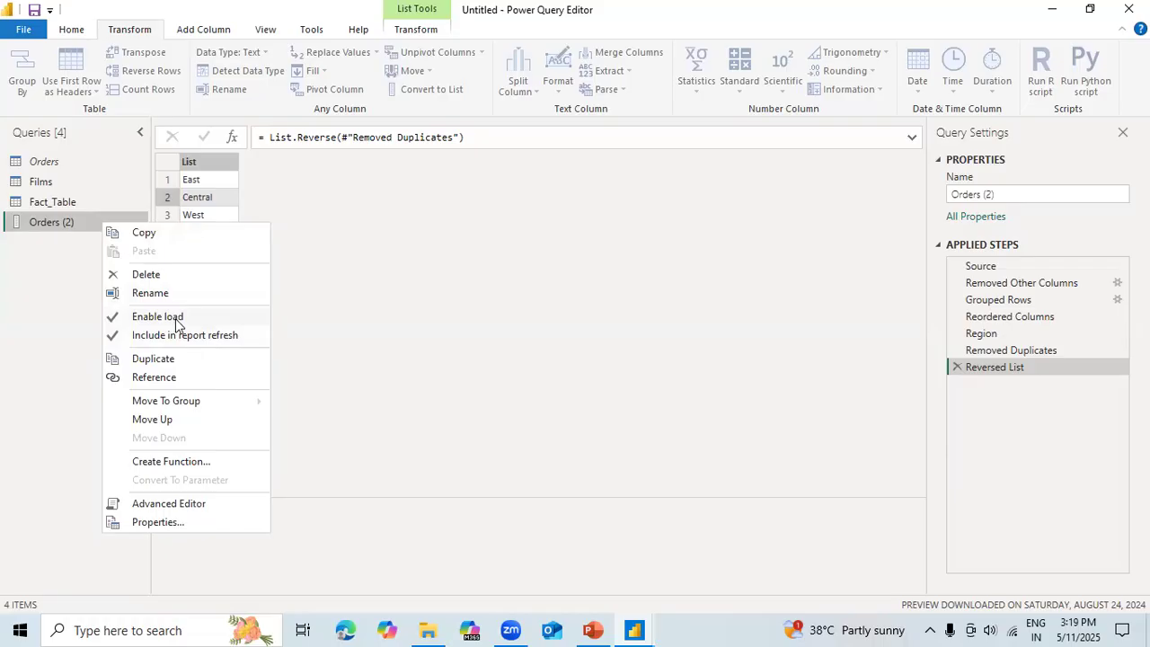
pyautogui.click(380, 282)
pyautogui.click(73, 31)
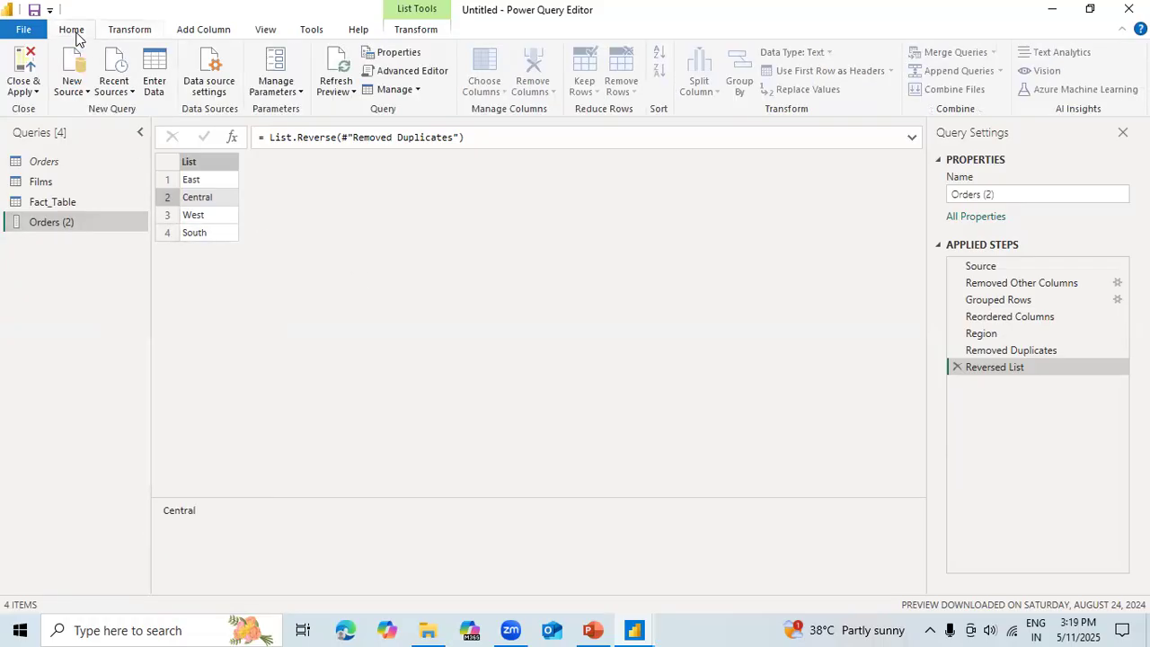
pyautogui.click(397, 53)
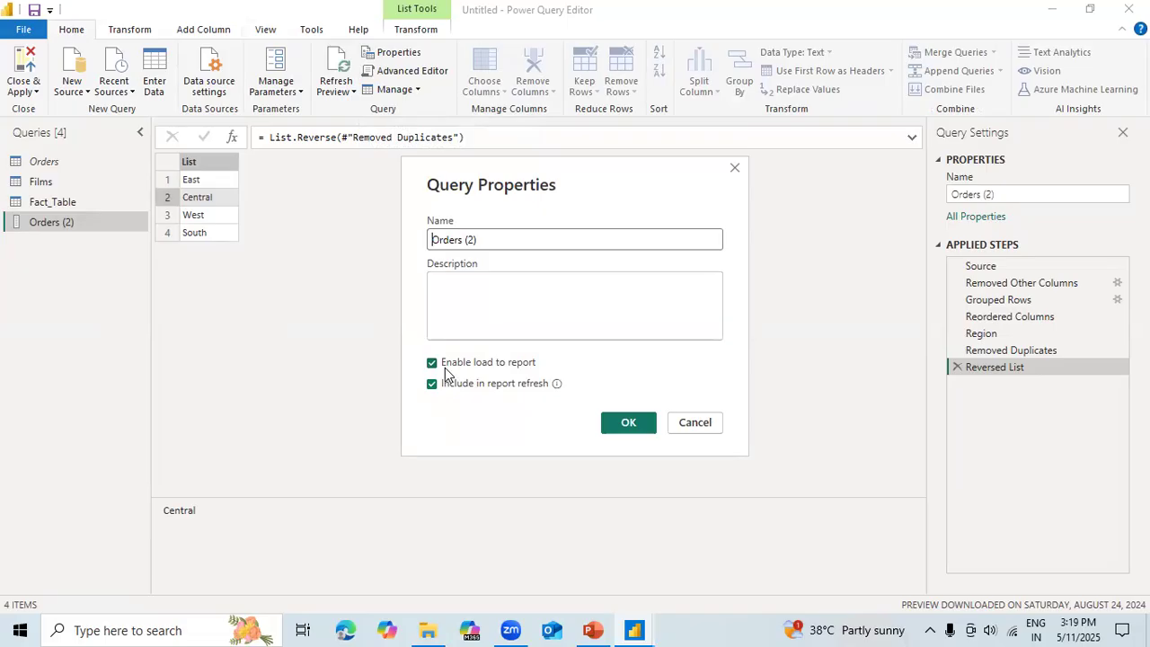
pyautogui.click(701, 422)
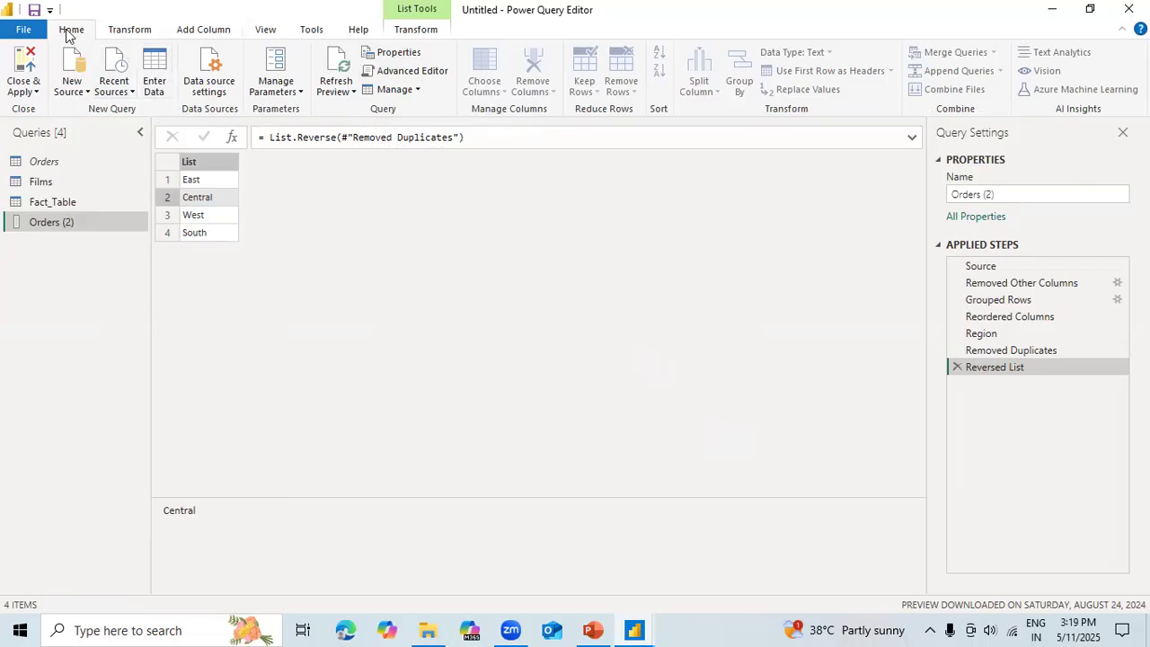
# Step: Close the query editor and apply all query changes to the report
pyautogui.click(32, 91)
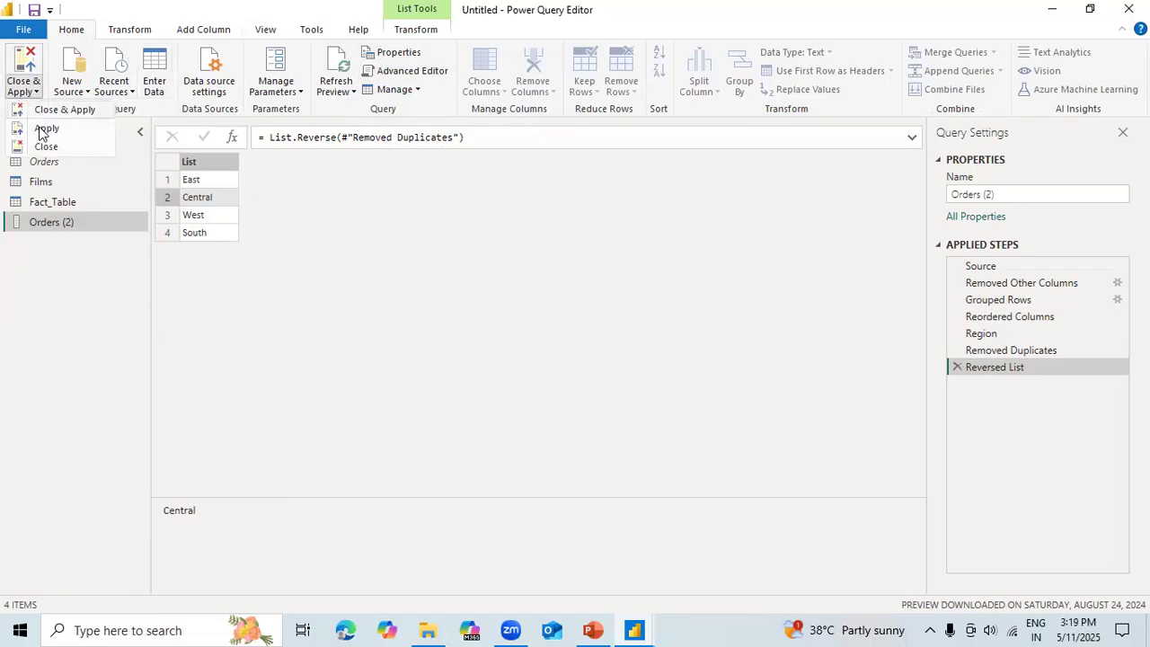
pyautogui.click(47, 111)
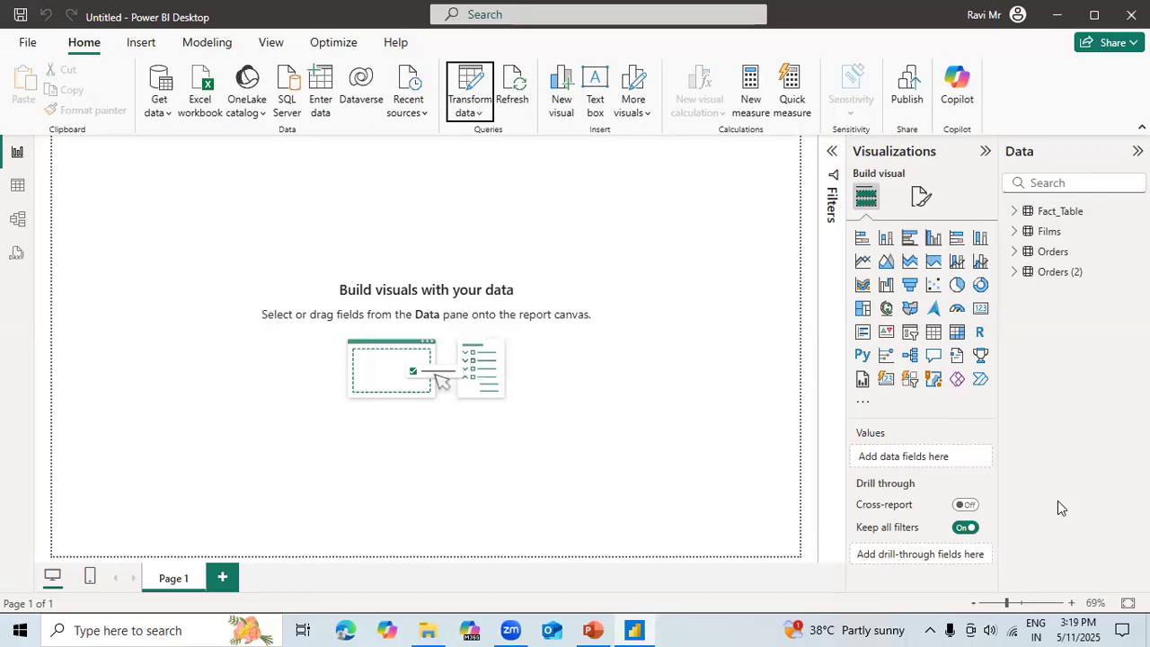
pyautogui.hotkey('alt', 'Tab')
pyautogui.hotkey('alt', 'Tab')
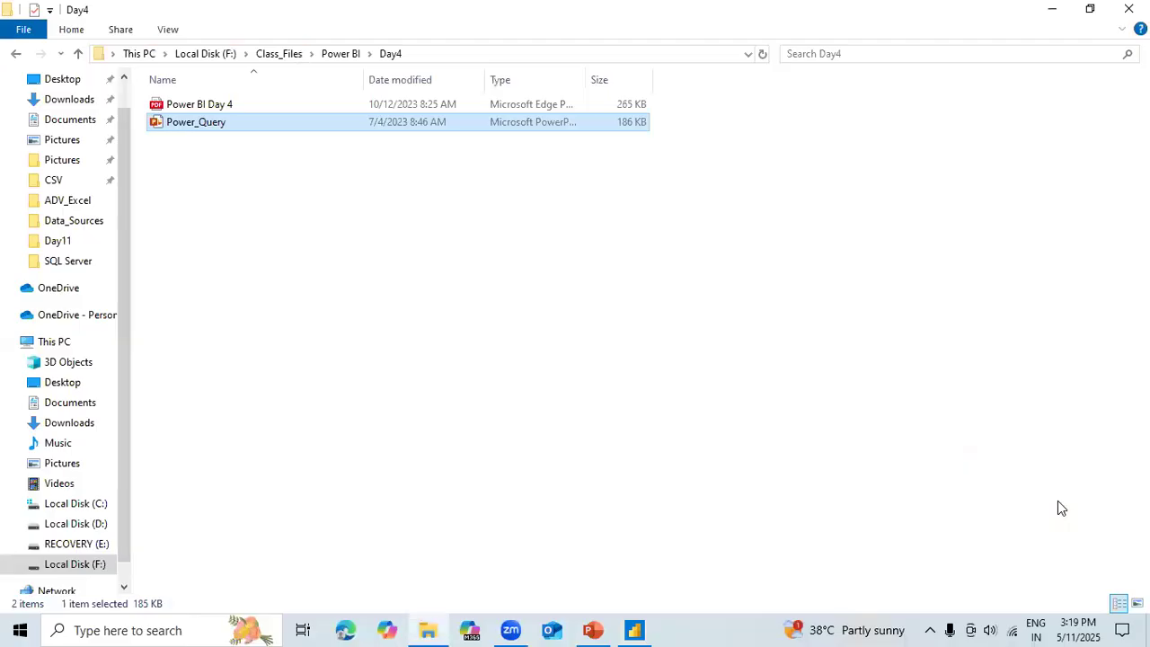
pyautogui.hotkey('alt', 'Tab')
pyautogui.hotkey('alt', 'Tab')
pyautogui.press('Tab')
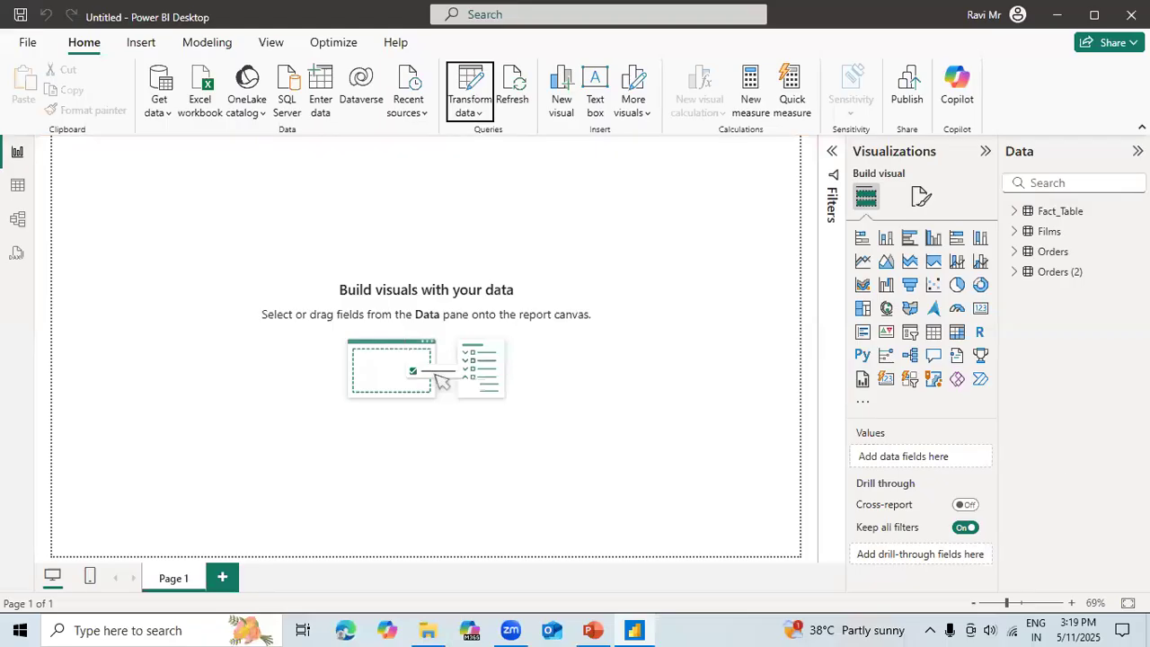
# Step: Reopen the query editor and disable loading of the Orders (2) query into the report, accepting the removal of its table
pyautogui.click(474, 115)
pyautogui.click(478, 141)
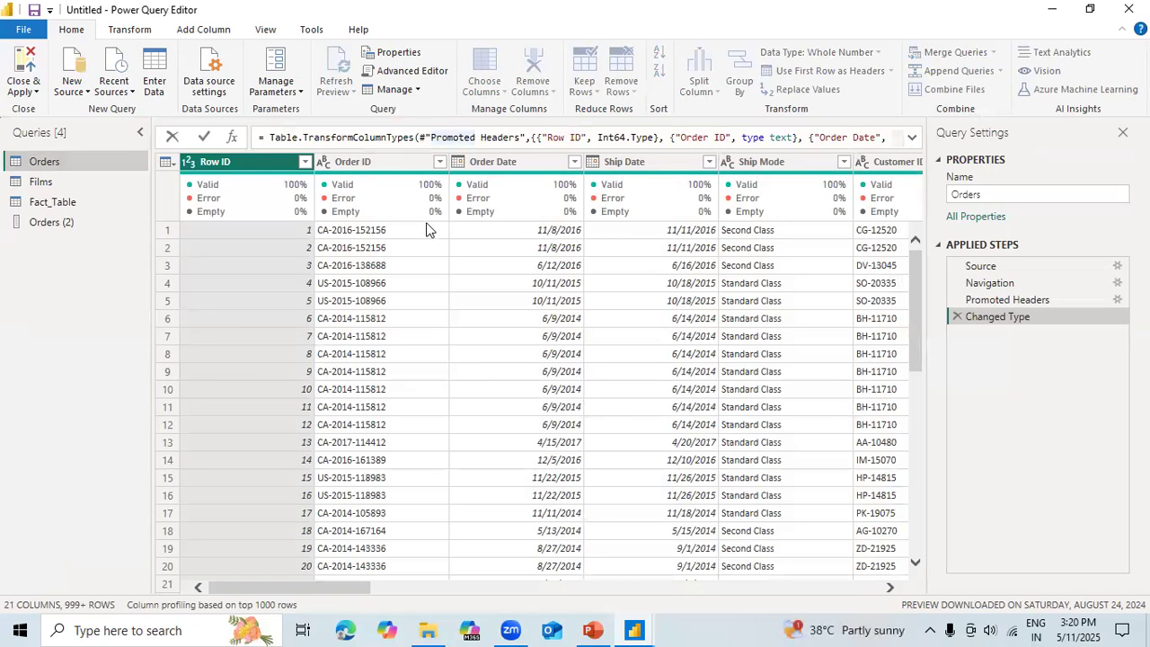
pyautogui.rightClick(73, 225)
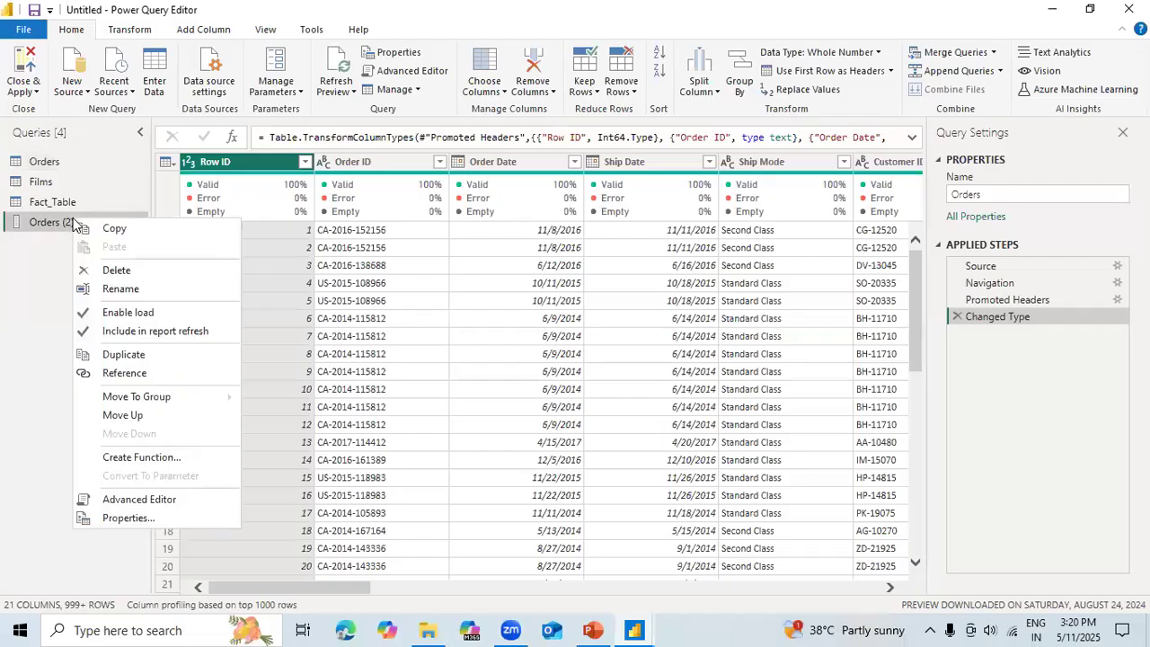
pyautogui.click(128, 314)
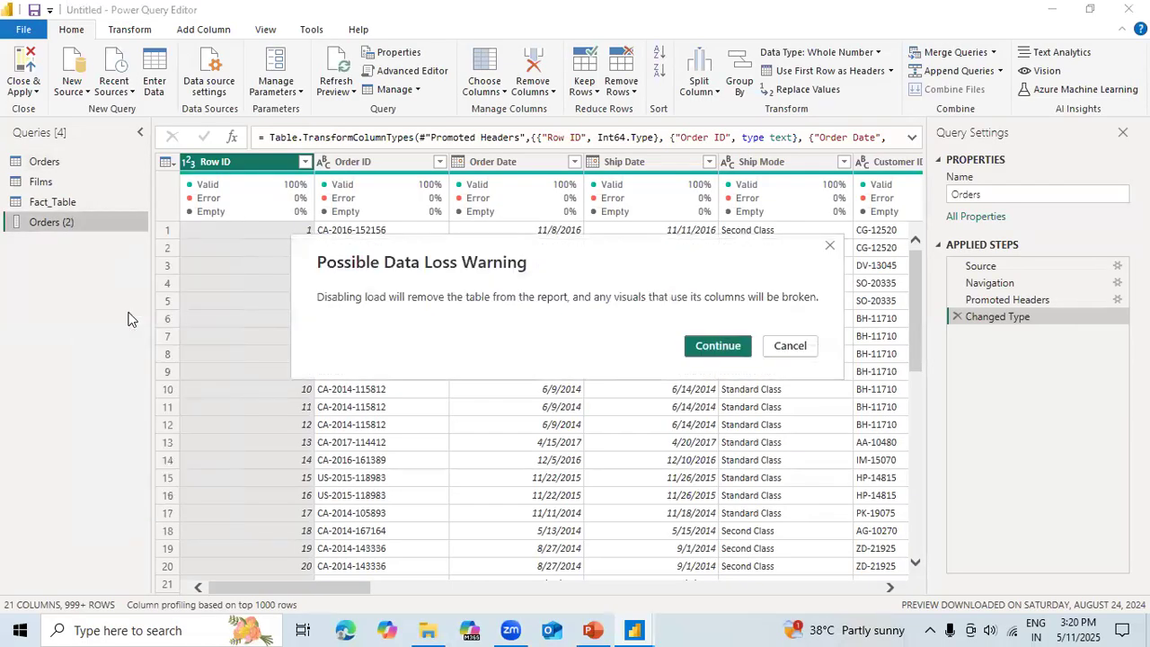
pyautogui.click(704, 350)
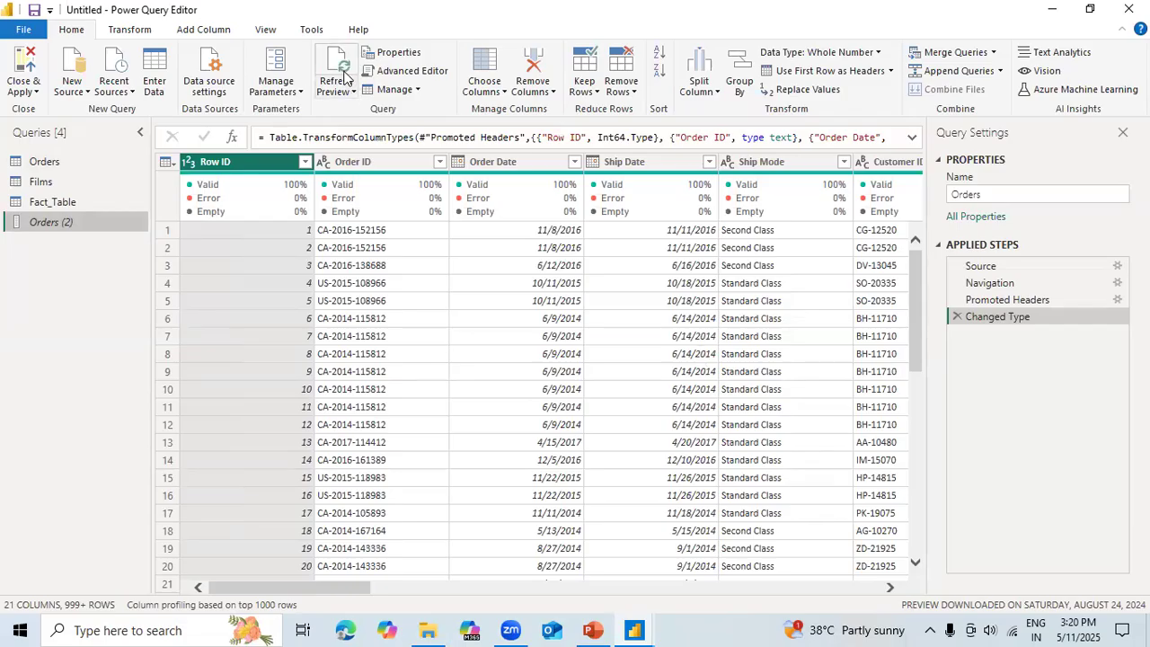
# Step: Refresh the query preview and close the query editor, applying the changes to the report
pyautogui.click(344, 77)
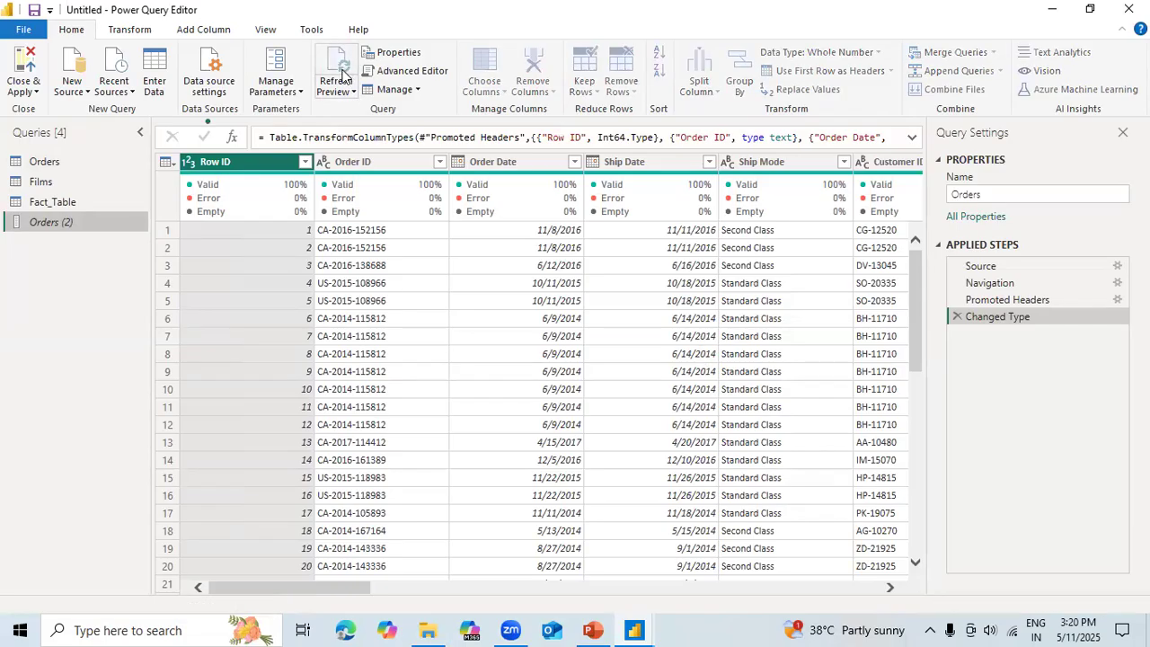
pyautogui.click(30, 92)
pyautogui.click(39, 109)
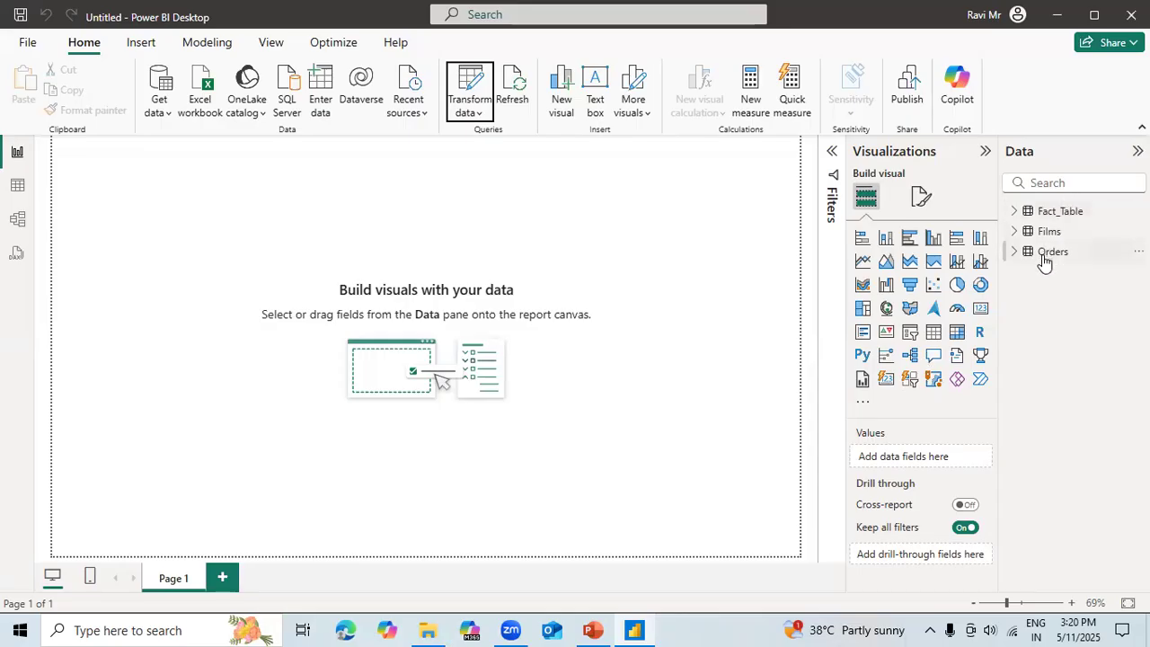
# Step: Switch to the PowerPoint presentation on Power Query
pyautogui.moveTo(1043, 262)
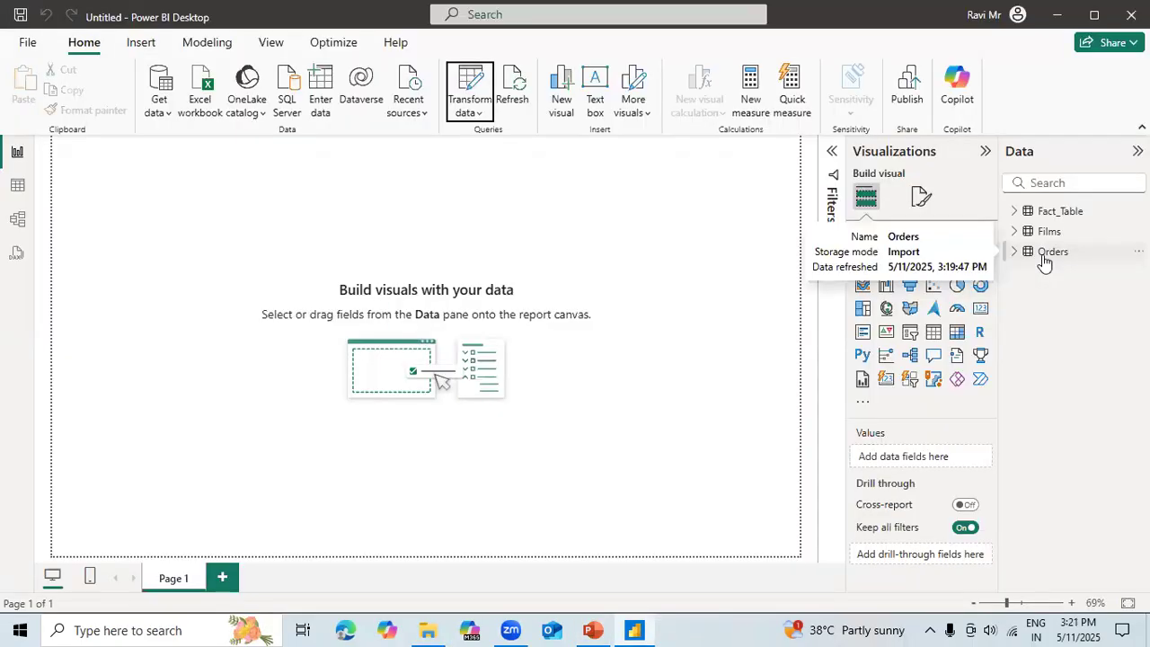
pyautogui.hotkey('alt', 'Tab')
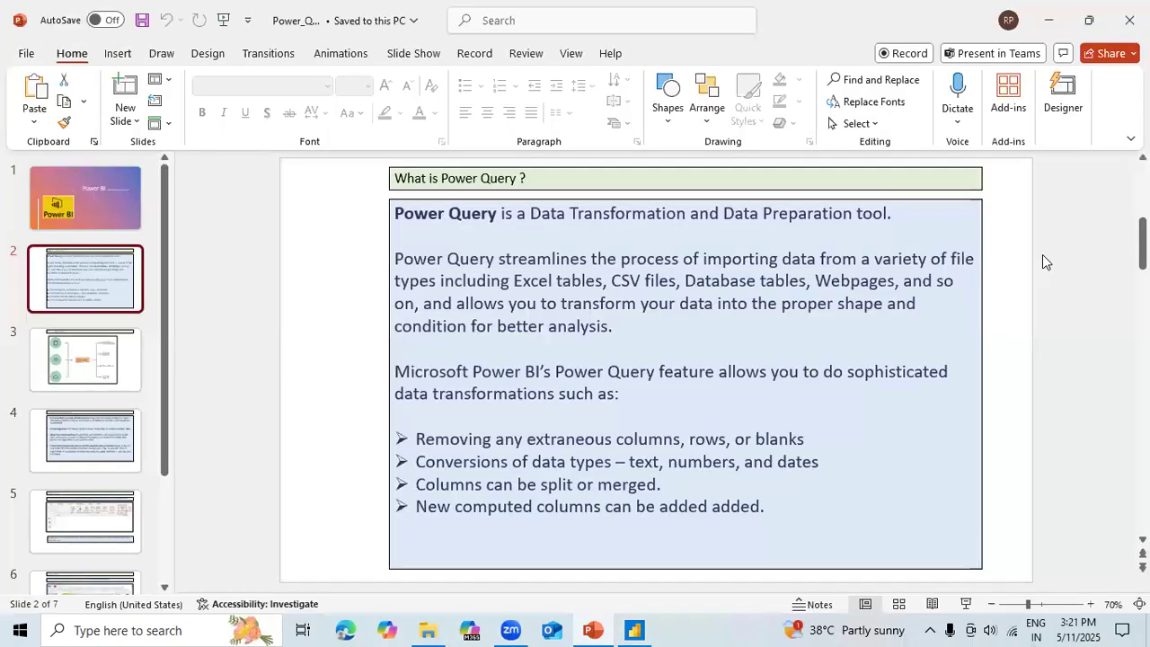